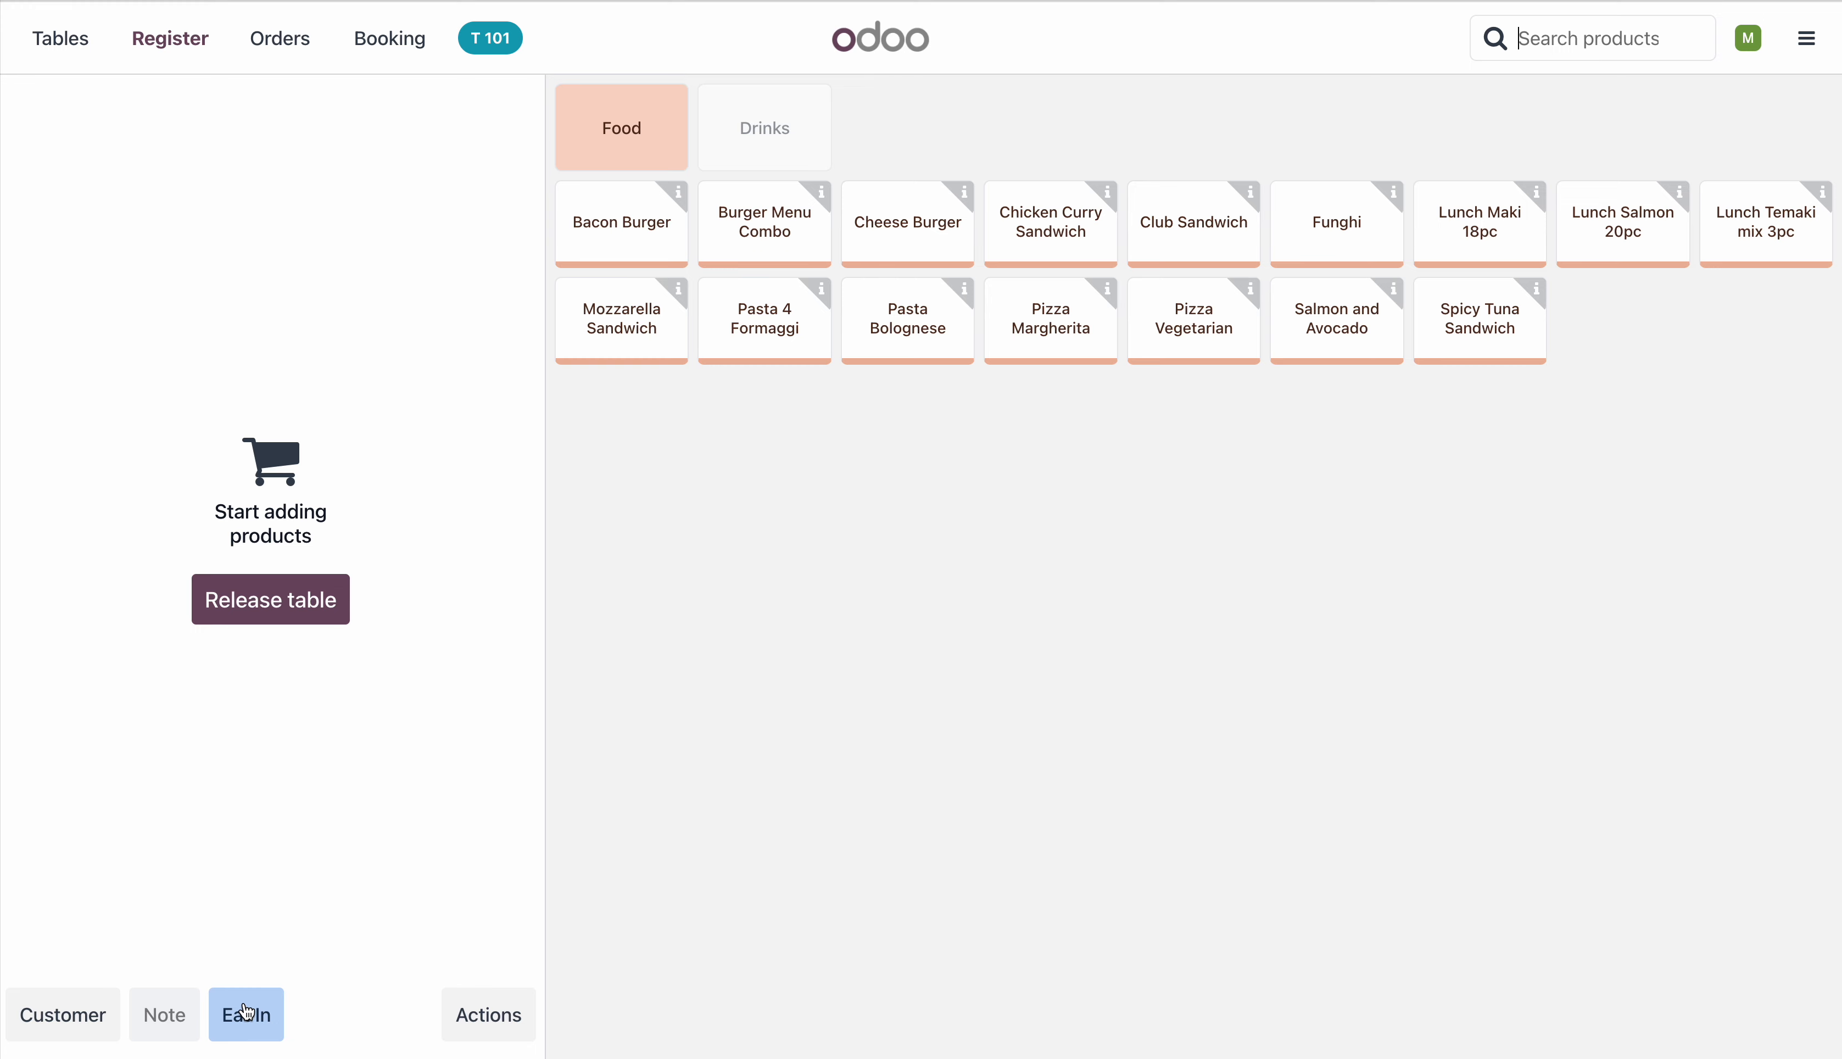
- Add a Bacon Burger with Smashed sweet potatoes as its side to the table 101 order
left_click(477, 1013)
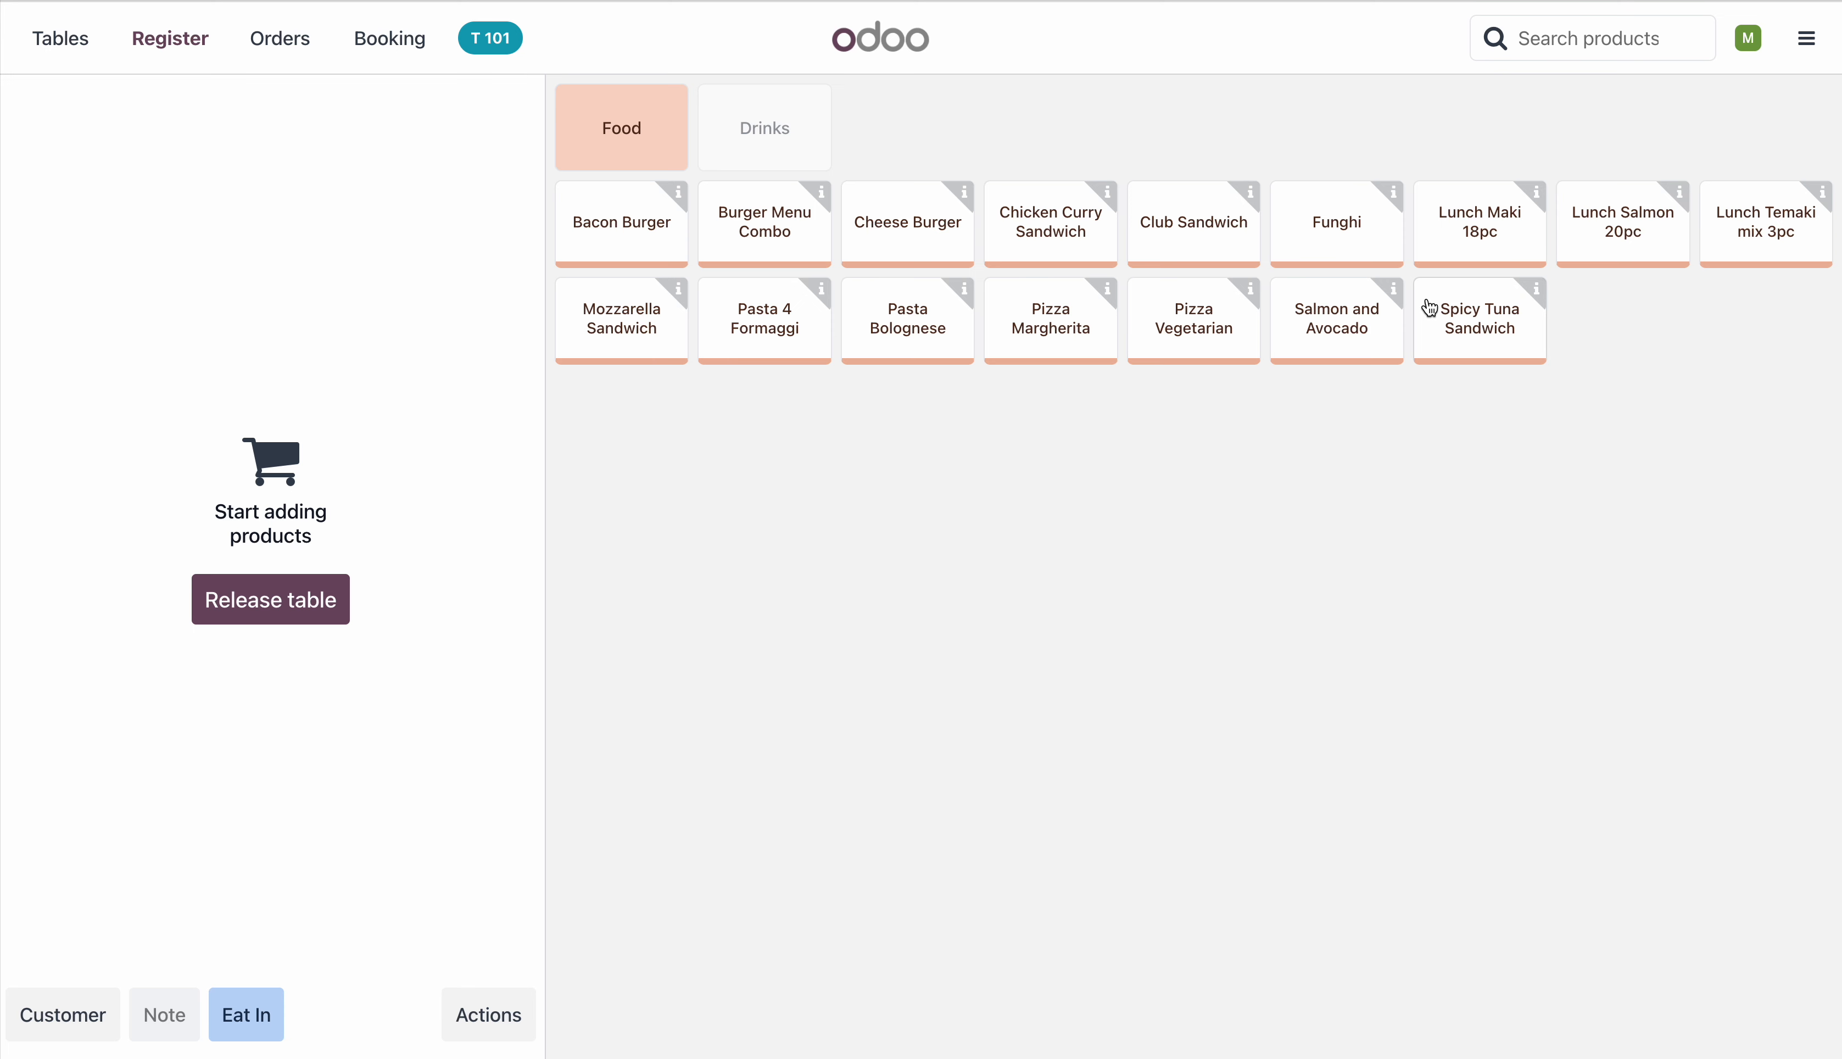
left_click(1430, 296)
left_click(629, 236)
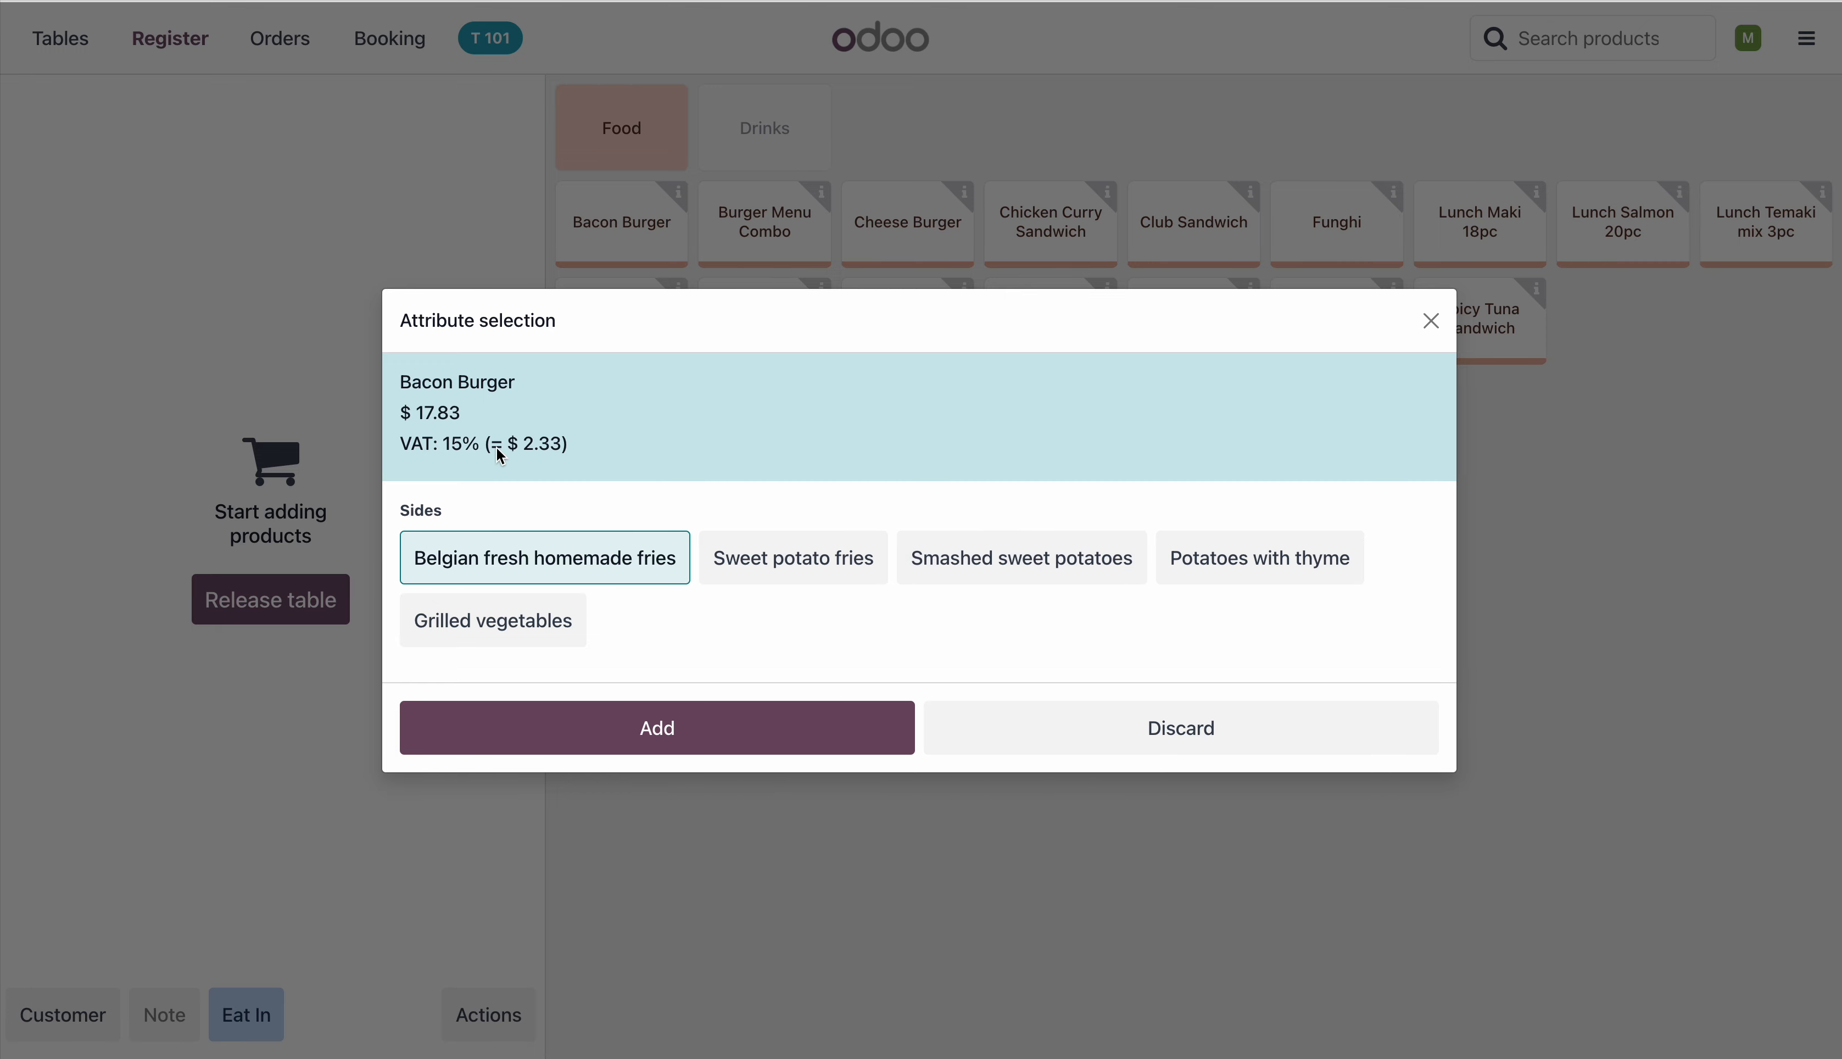
left_click(965, 545)
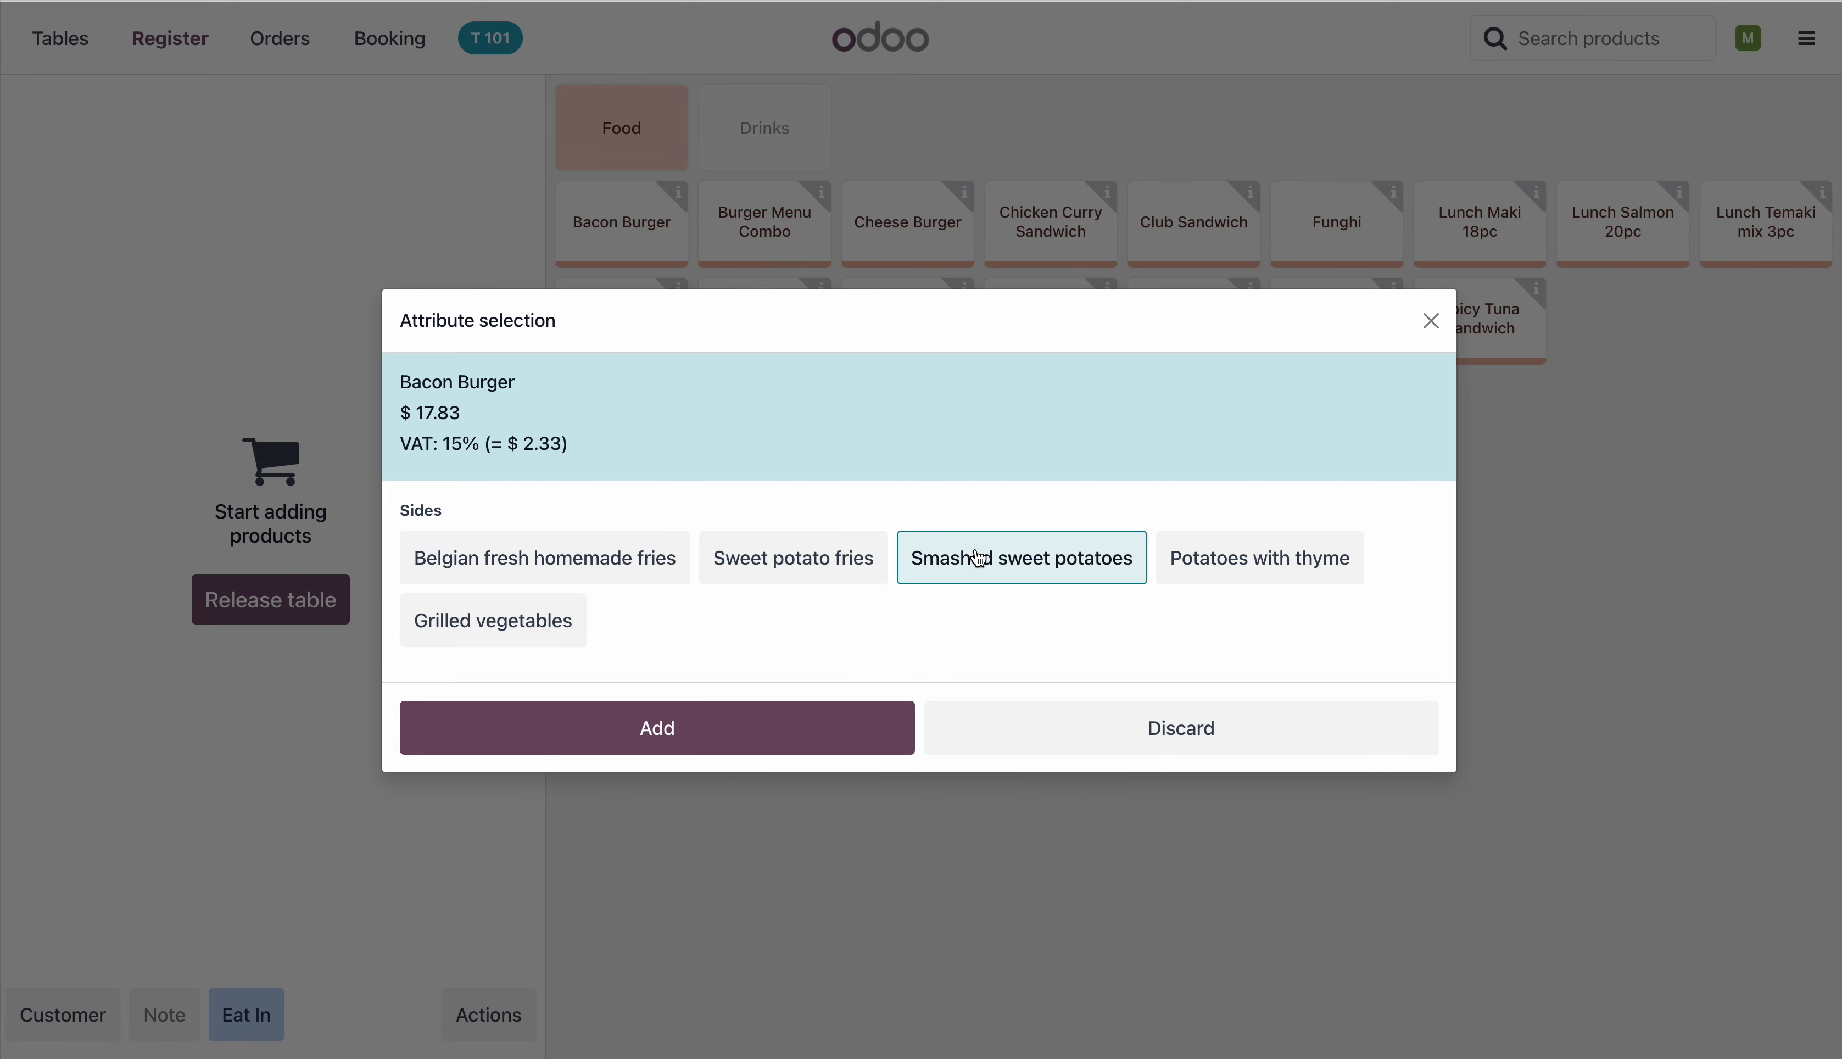
left_click(699, 725)
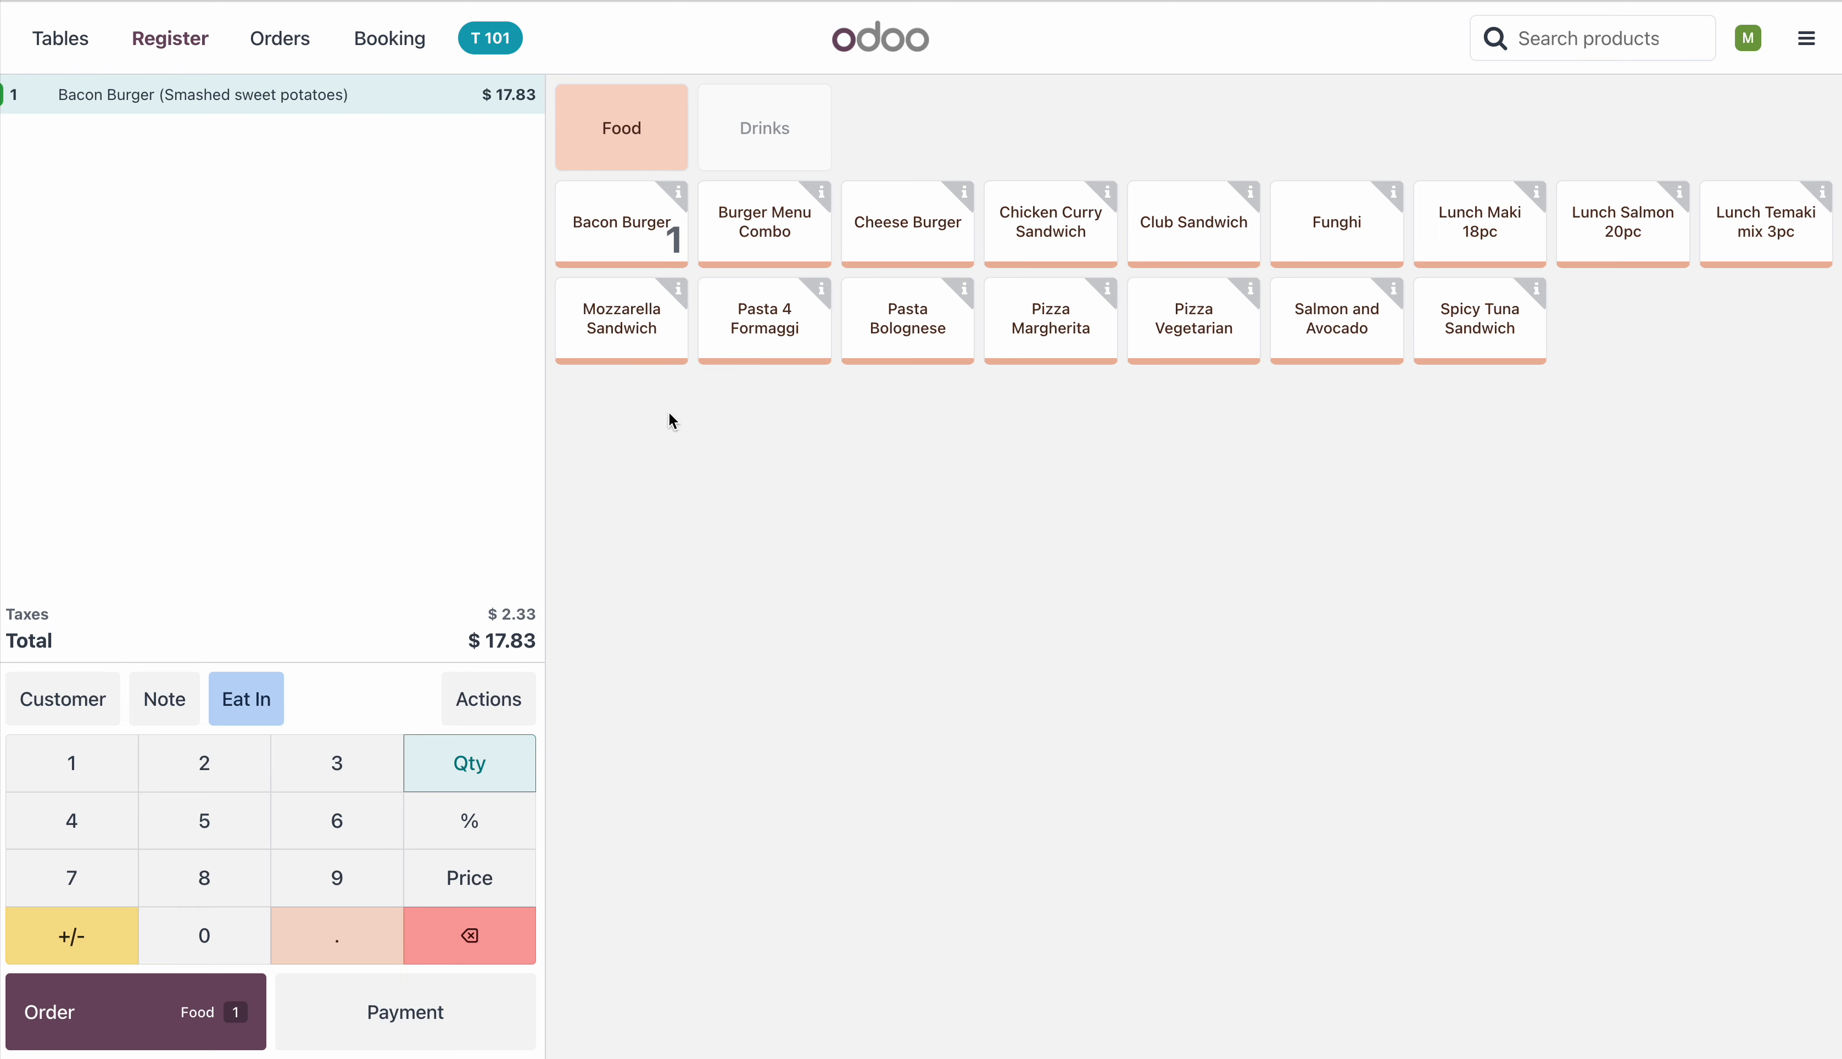
- Add a Burger Menu Combo with a Cheese Burger and a Coca-Cola to the order
left_click(785, 245)
left_click(482, 424)
left_click(517, 616)
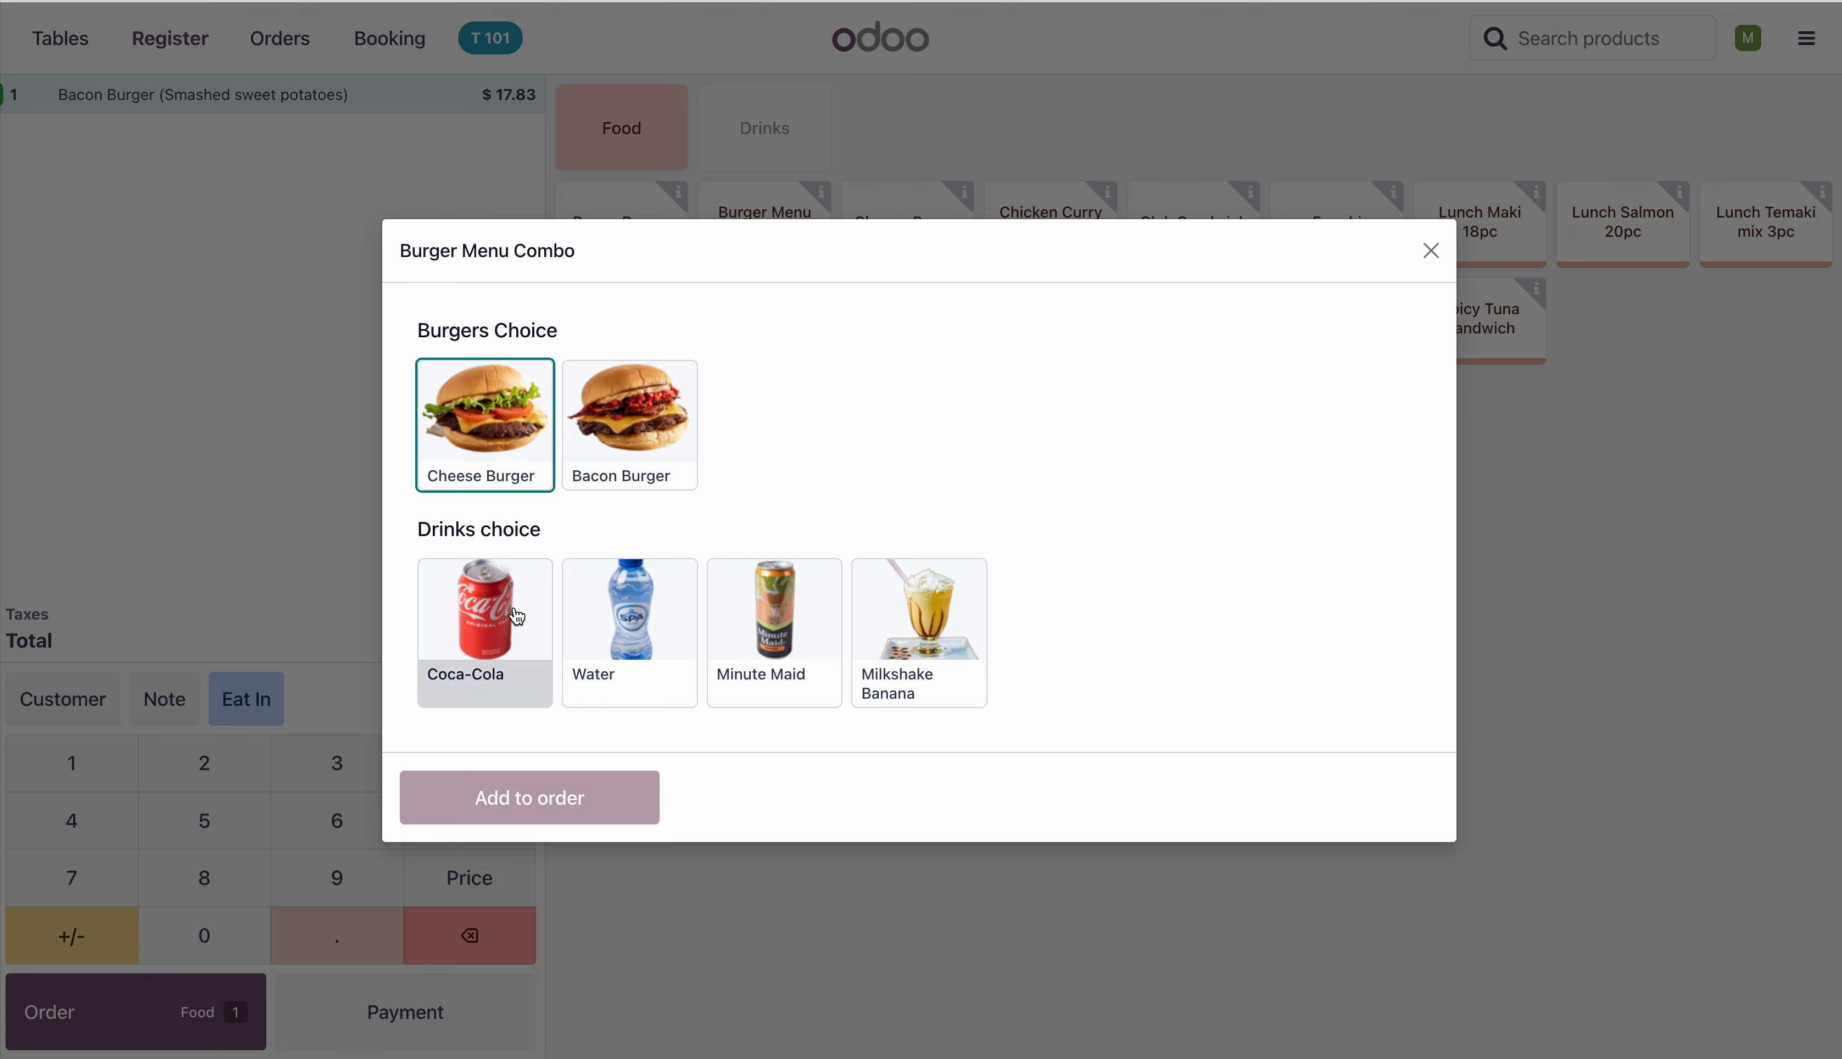
left_click(517, 795)
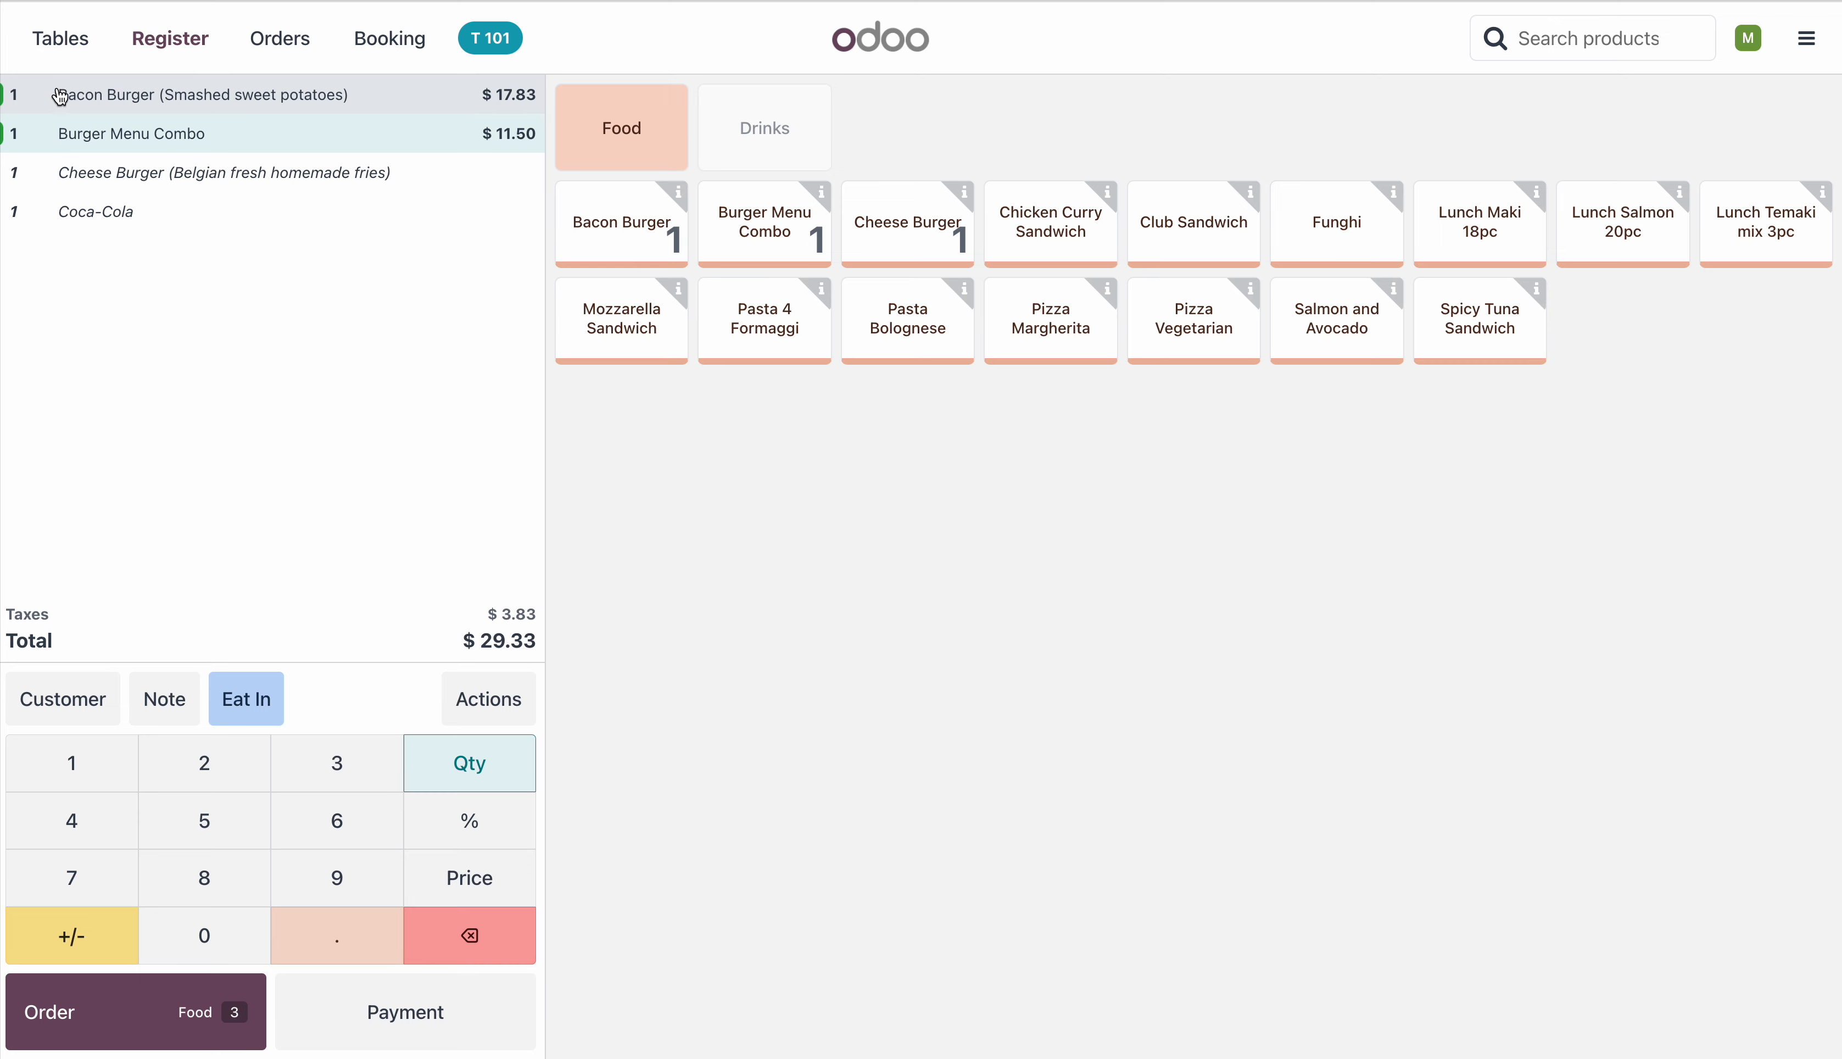
- Add two Fantas from the Drinks category to the order
left_click(760, 126)
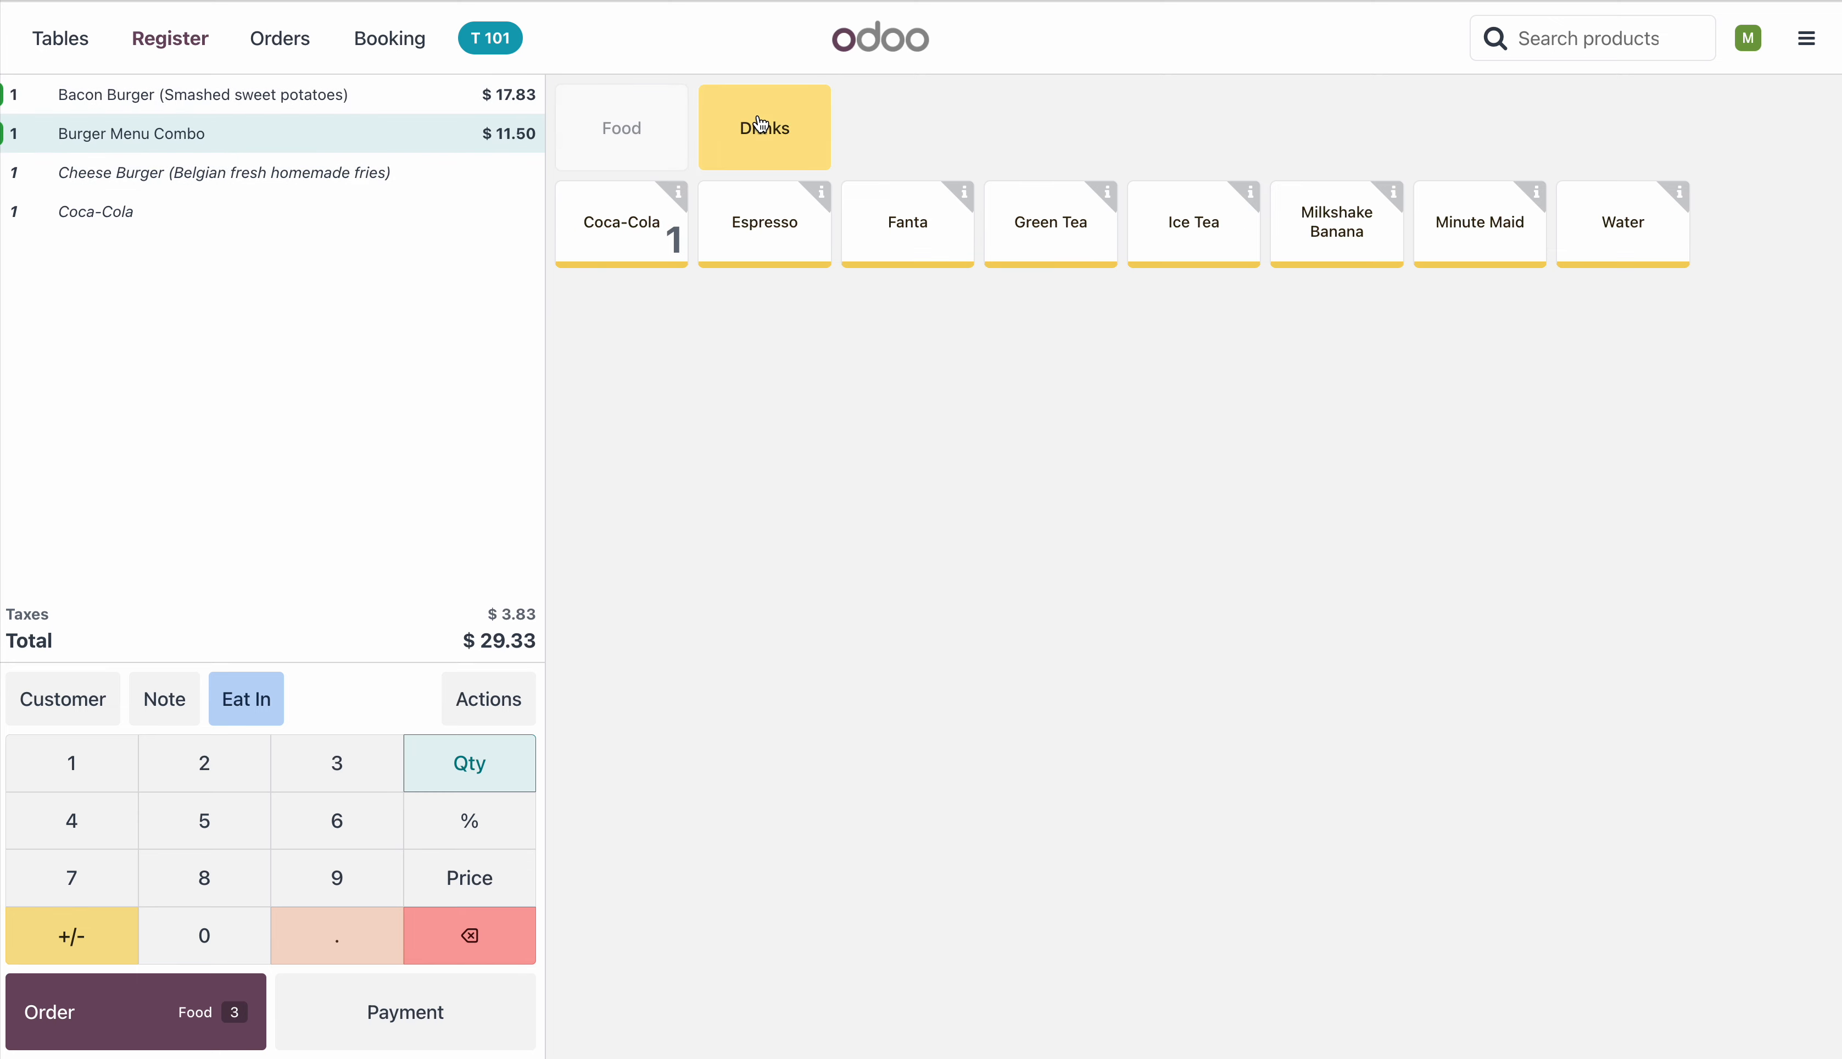
left_click(900, 228)
left_click(914, 236)
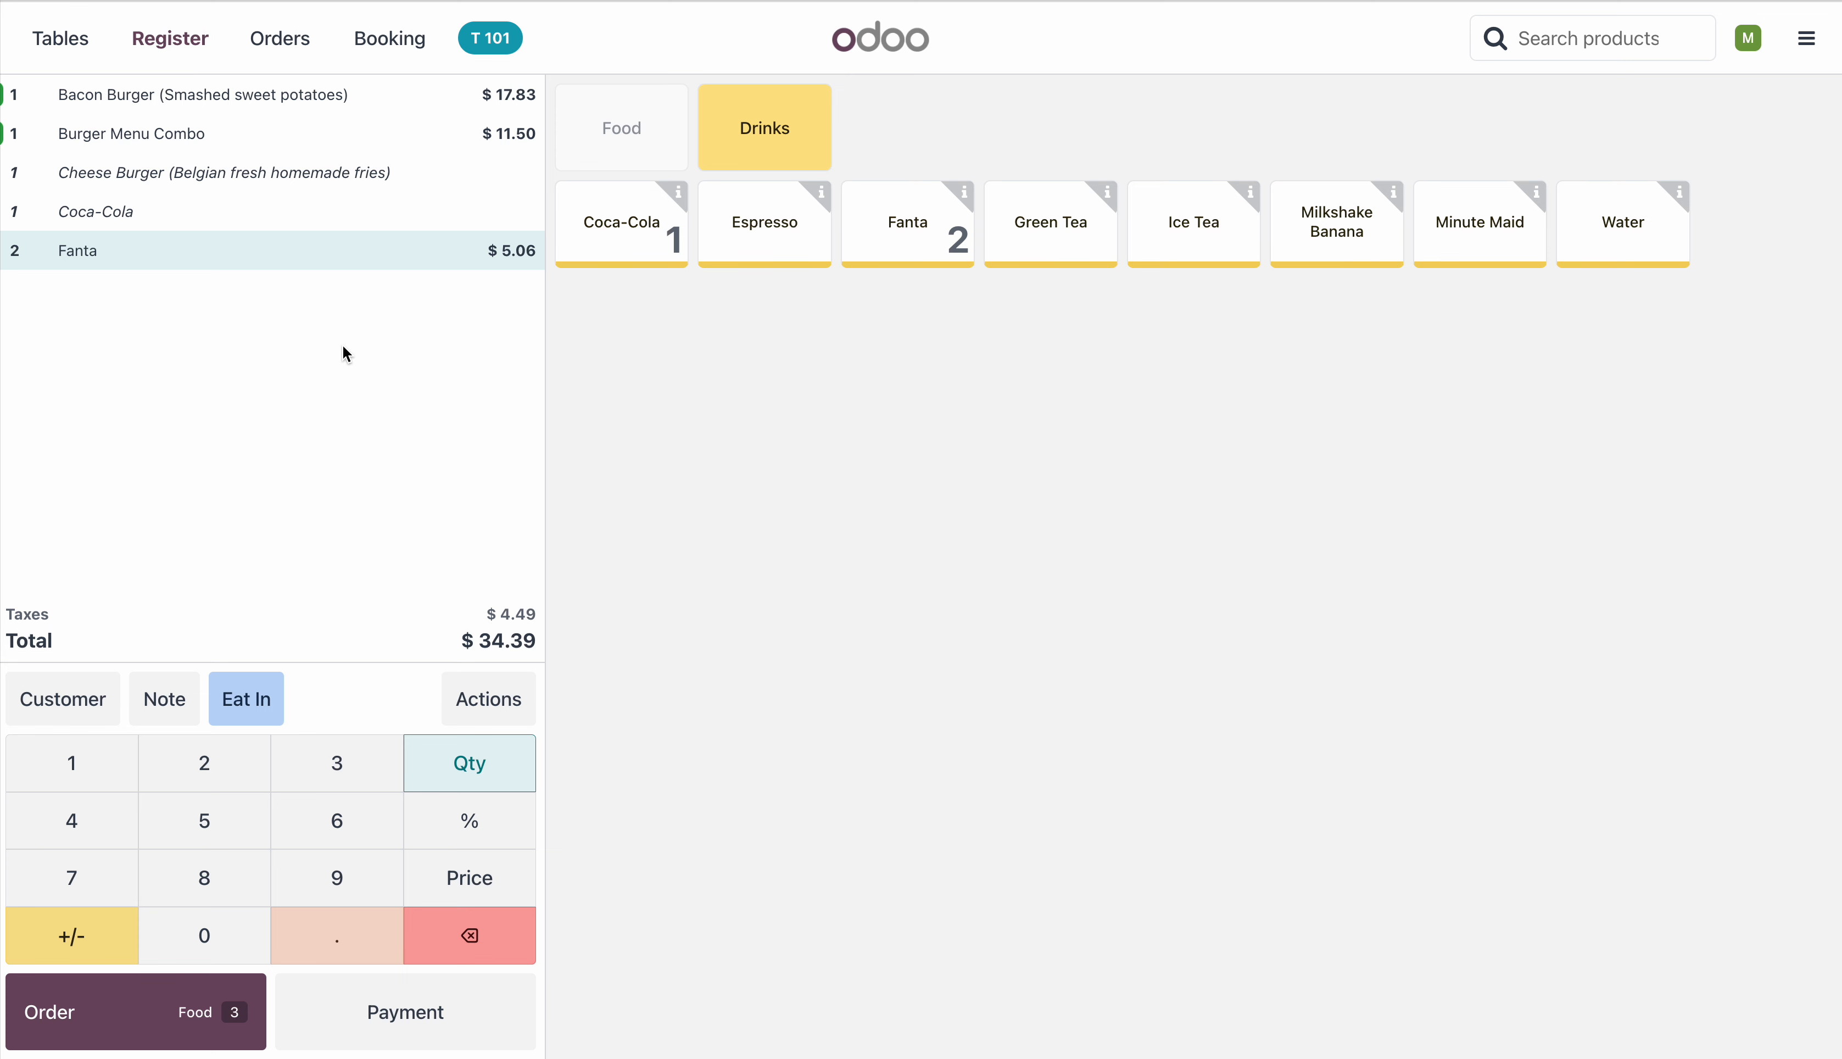
- Keep the Eat In preset for the order and send it to the kitchen
left_click(249, 699)
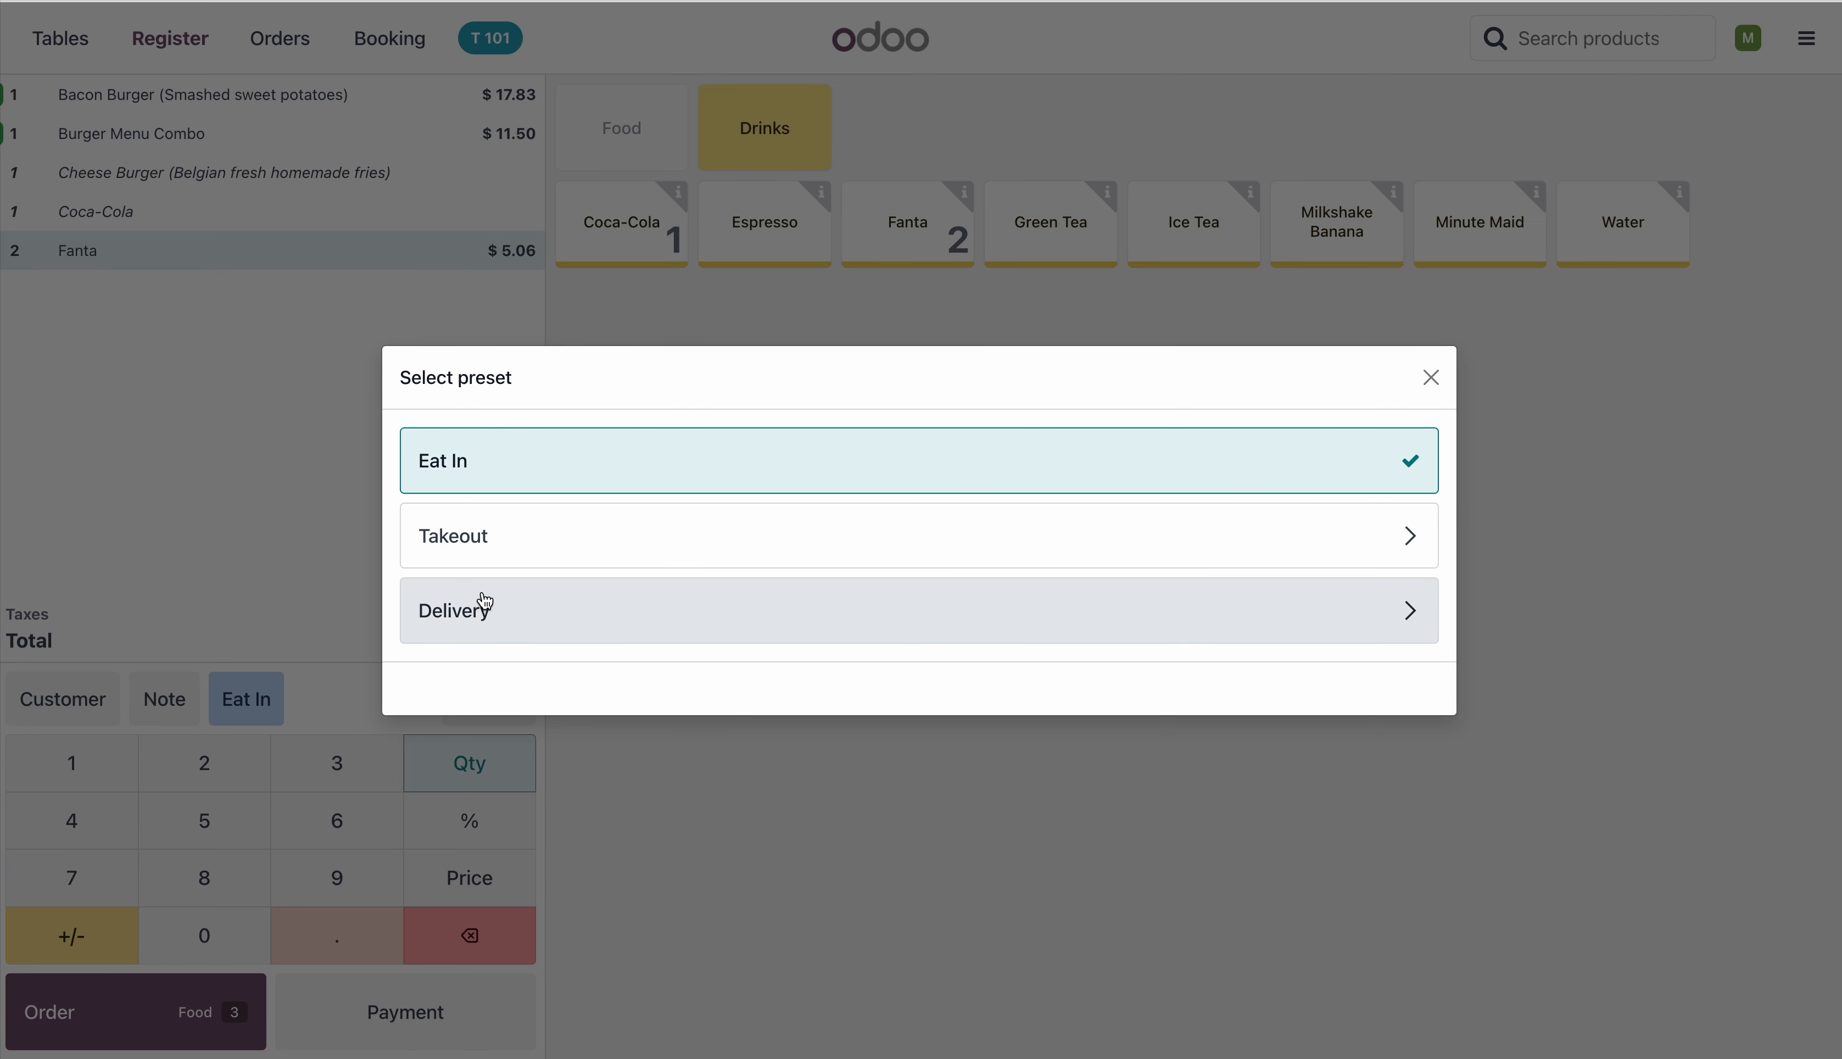
left_click(532, 447)
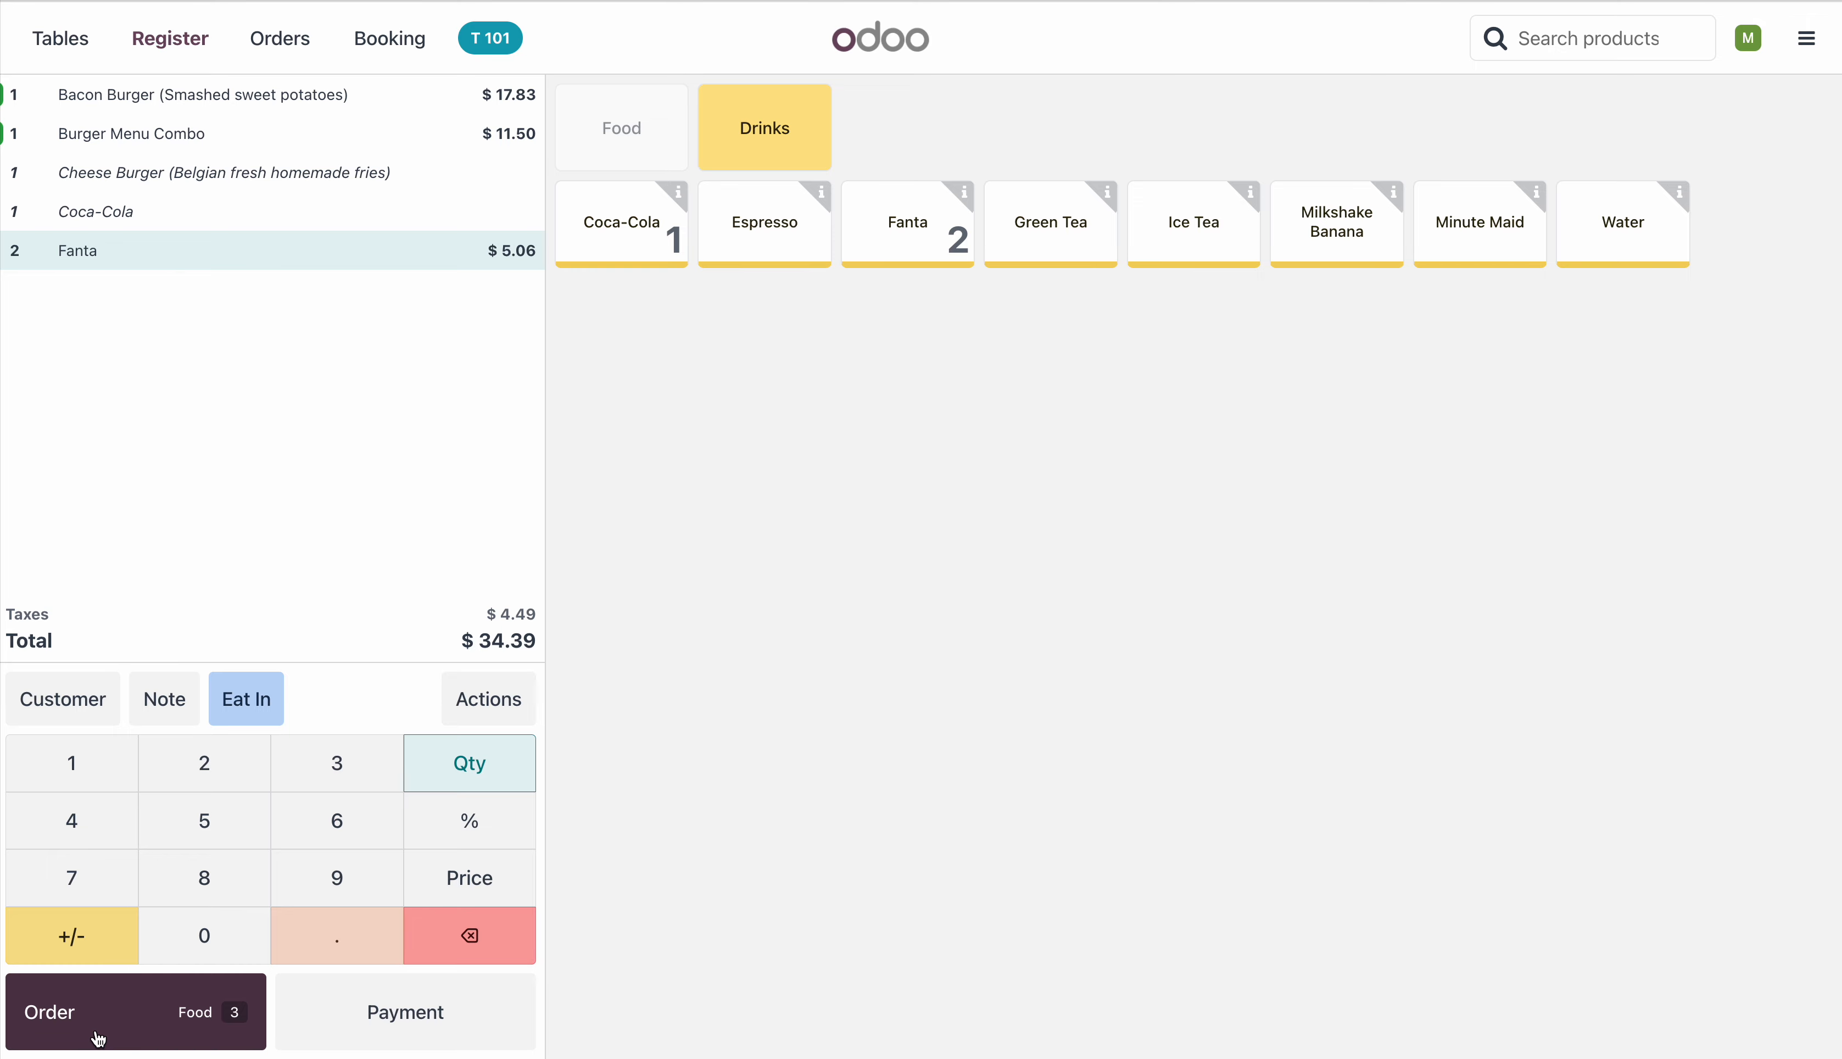
left_click(100, 1038)
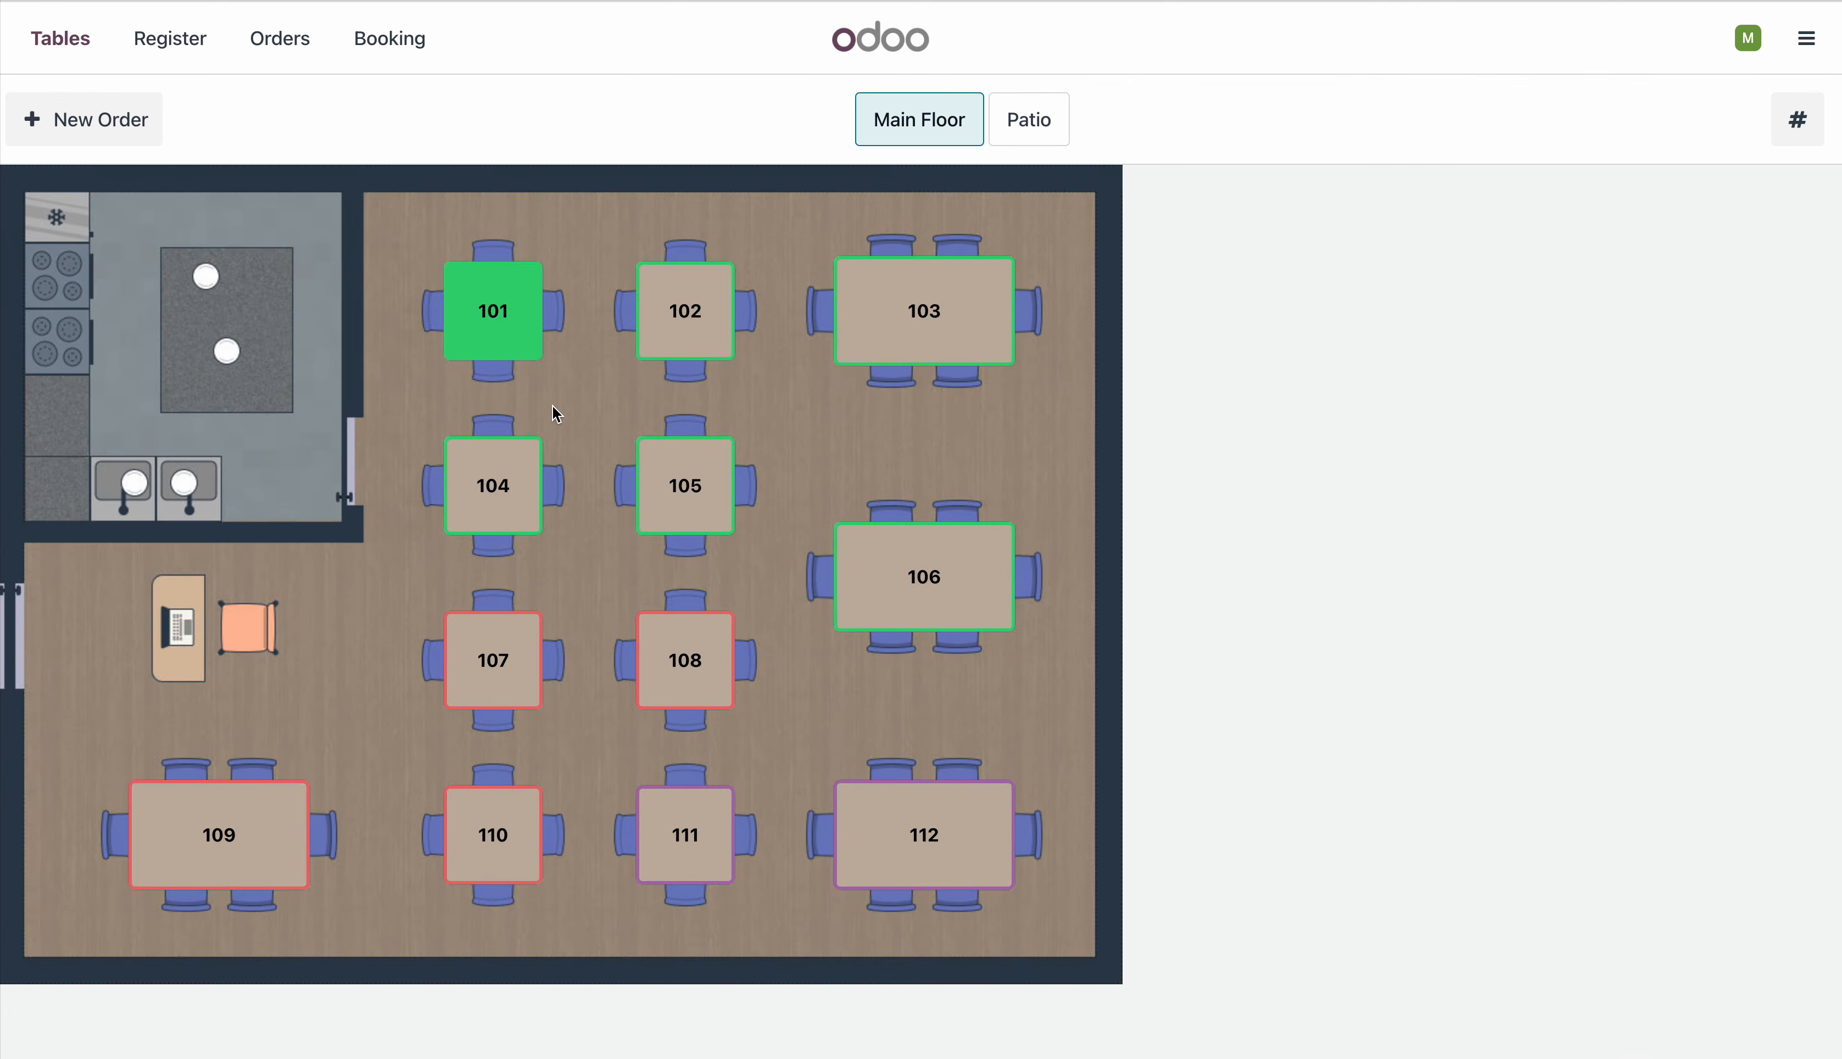
- Find the ongoing table 101 order among the active orders and load it back into the register
left_click(296, 50)
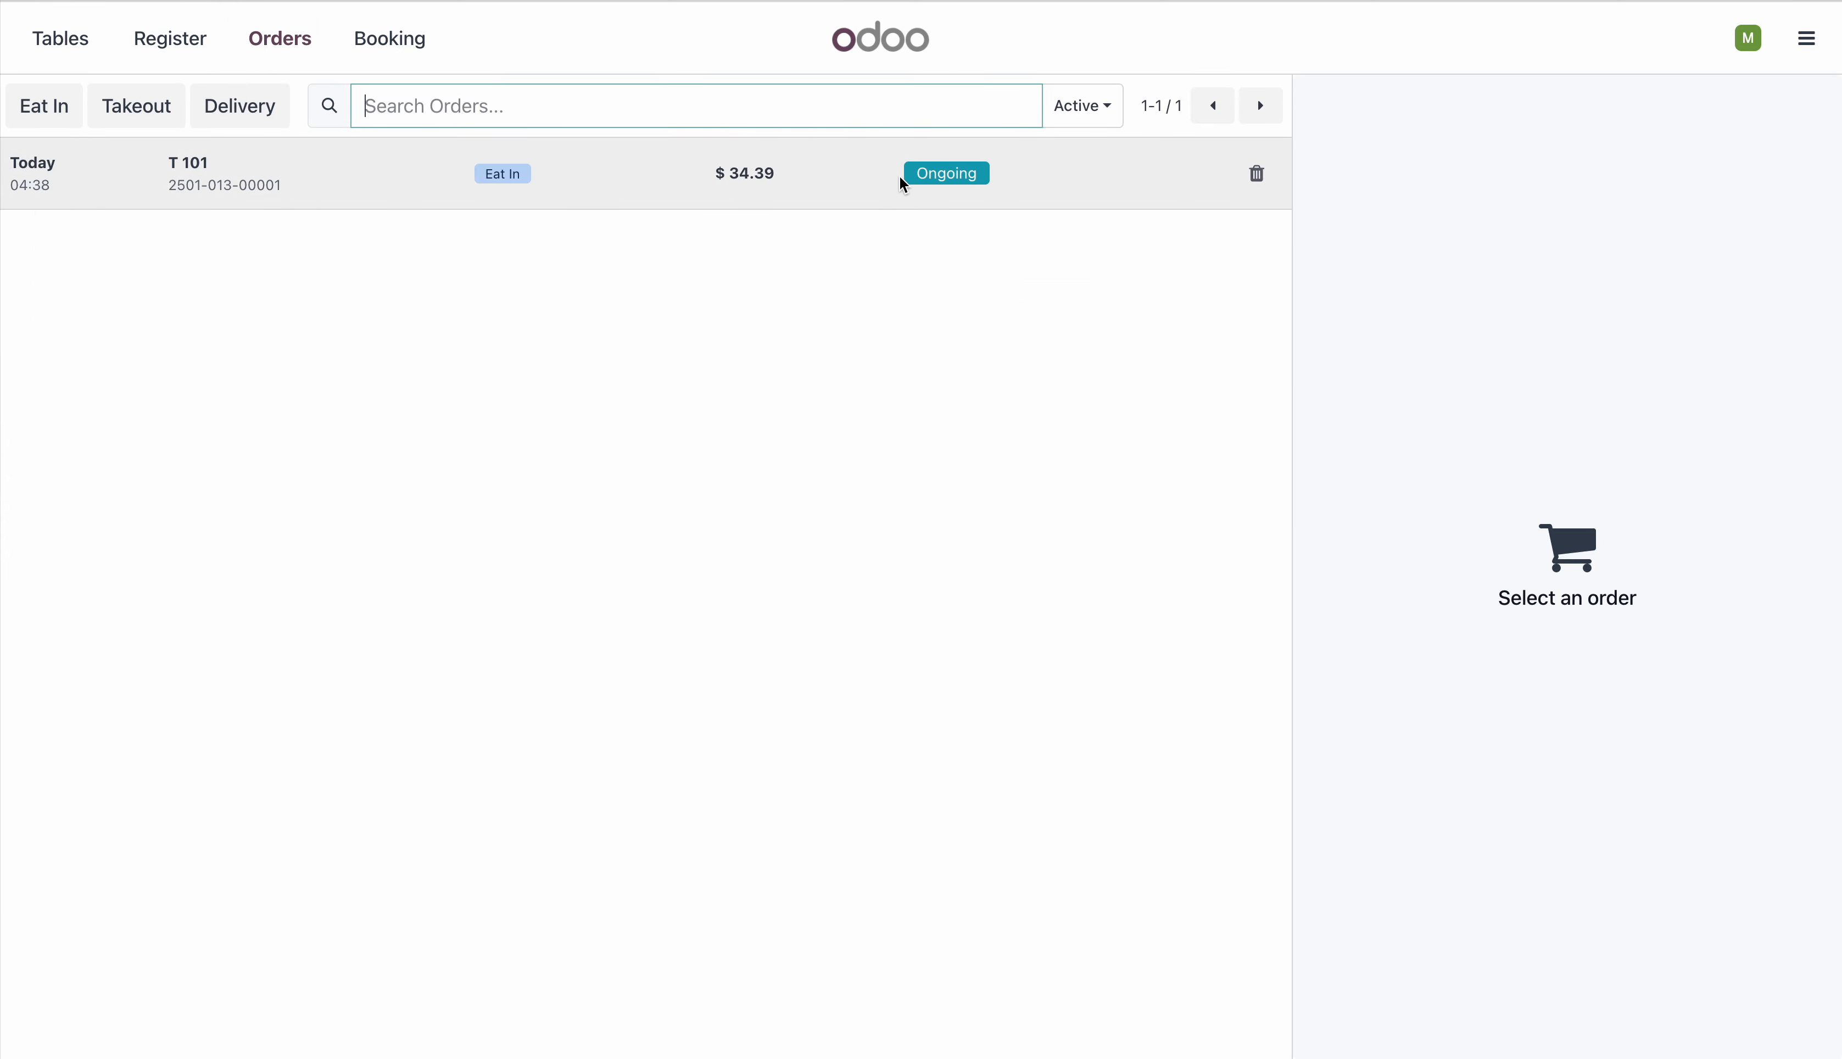
left_click(567, 174)
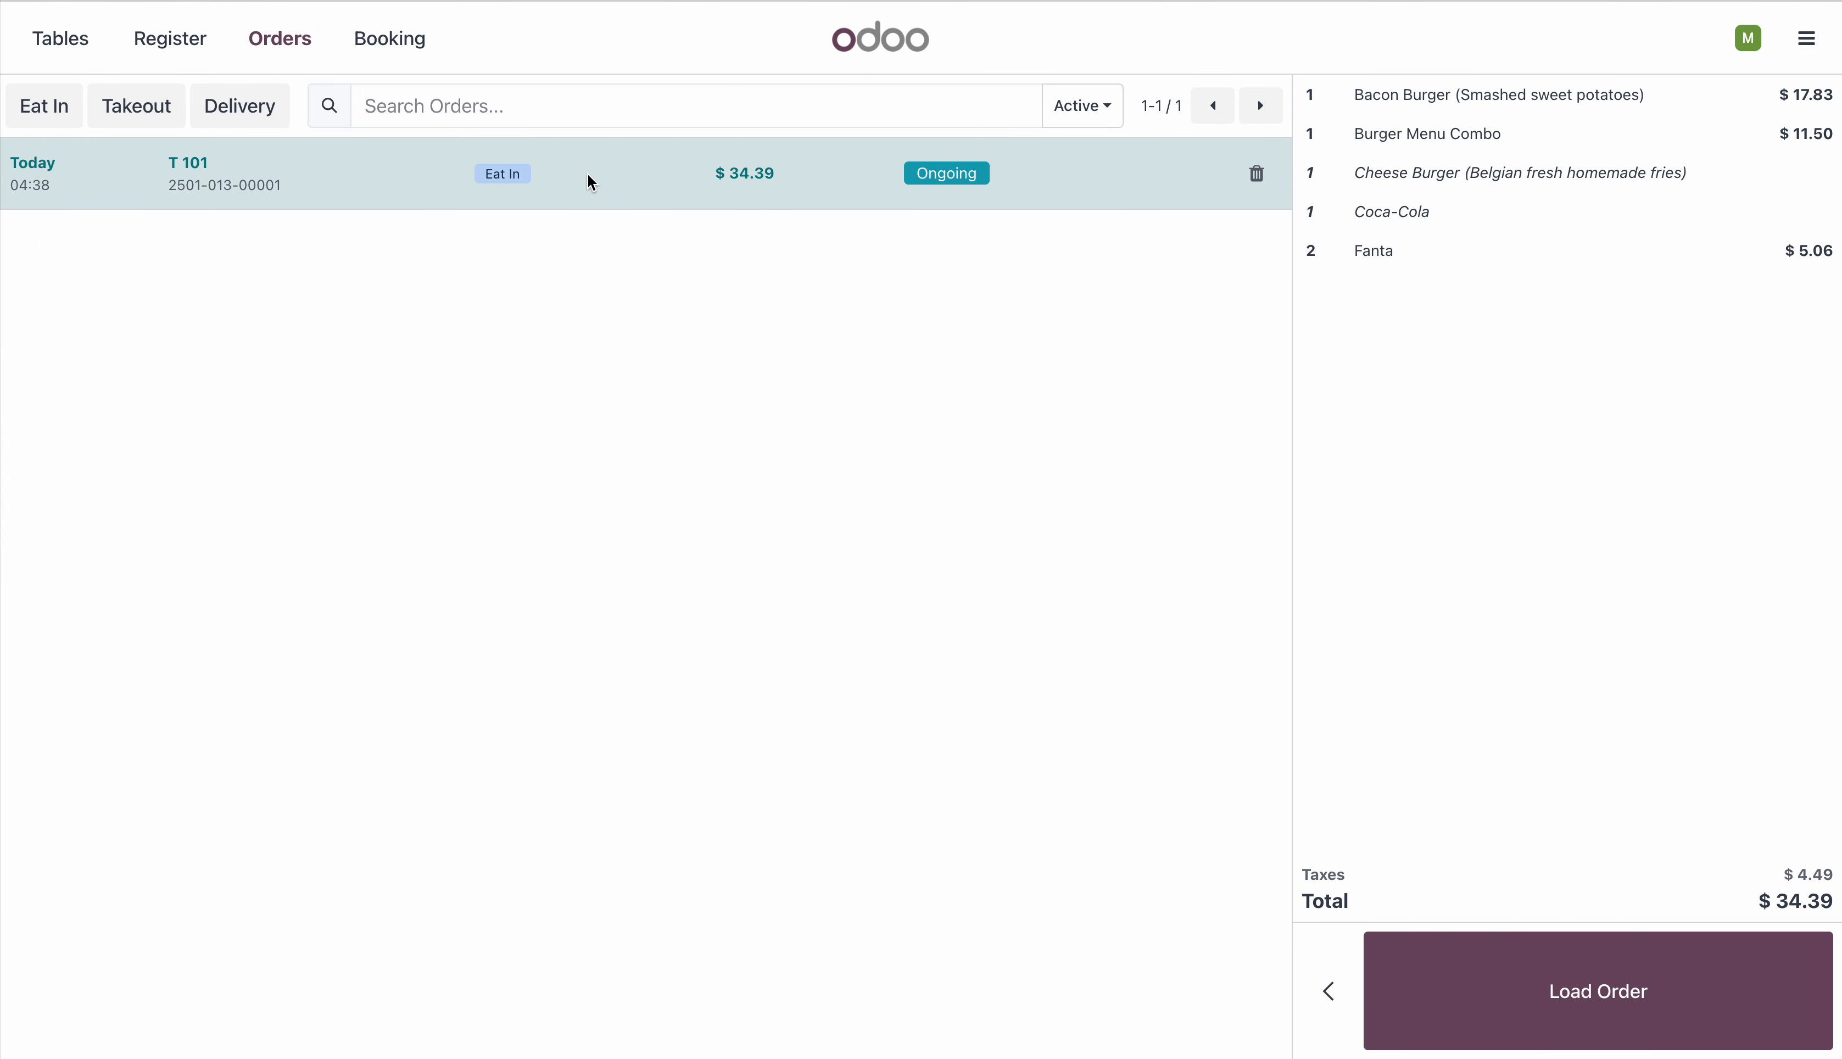
left_click(1608, 972)
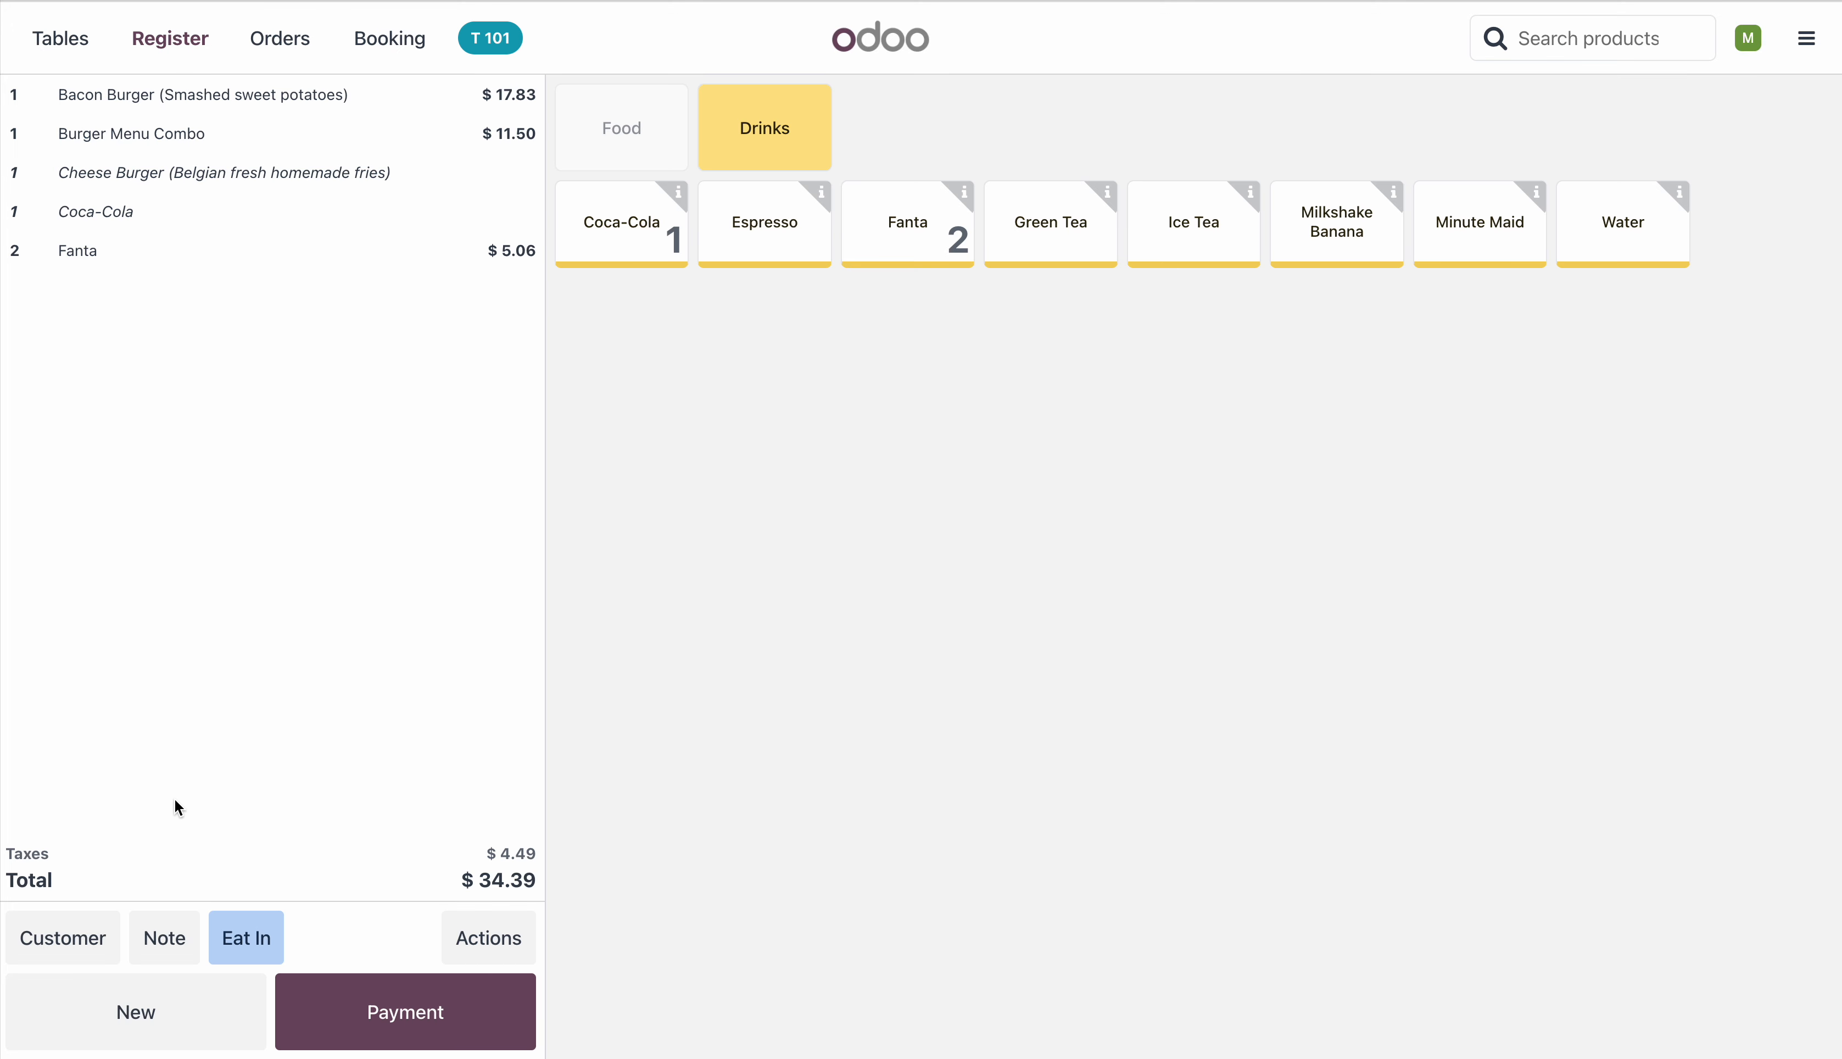
- Assign the existing Deco Addict contact as the order's customer and proceed to payment
left_click(46, 937)
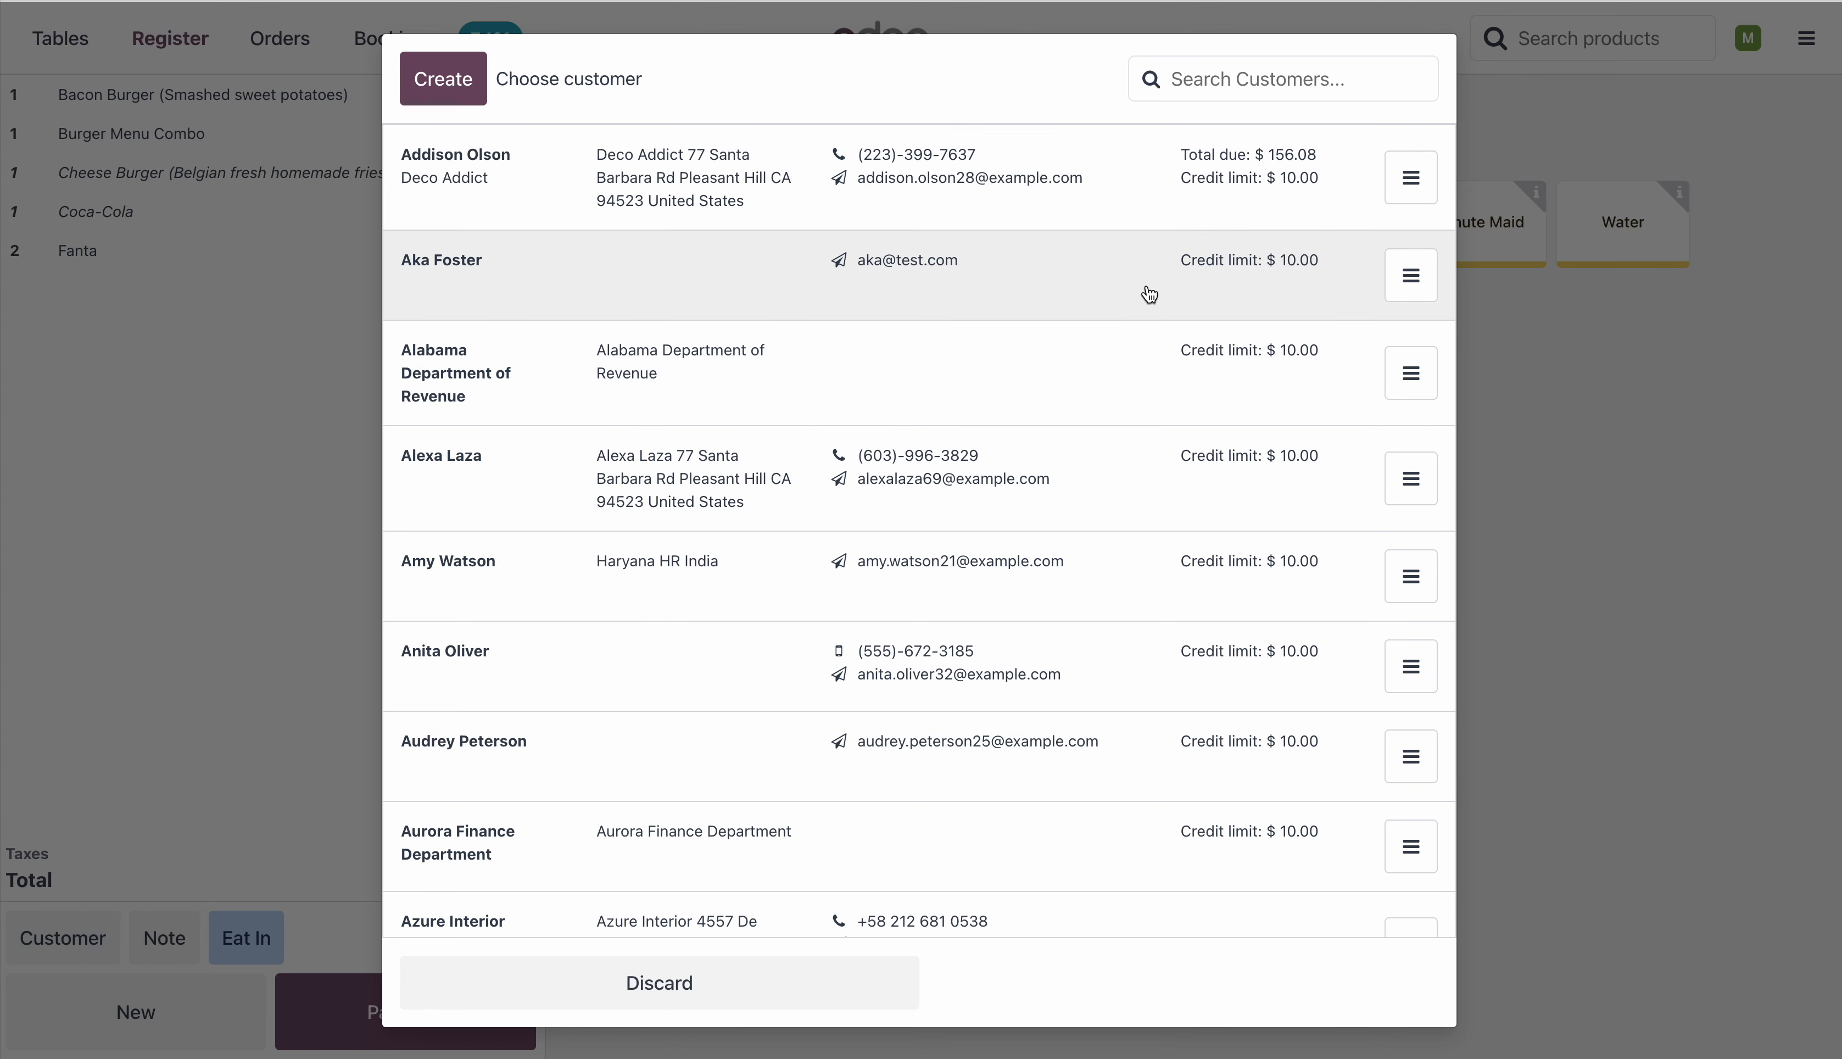
left_click(1228, 79)
type("3")
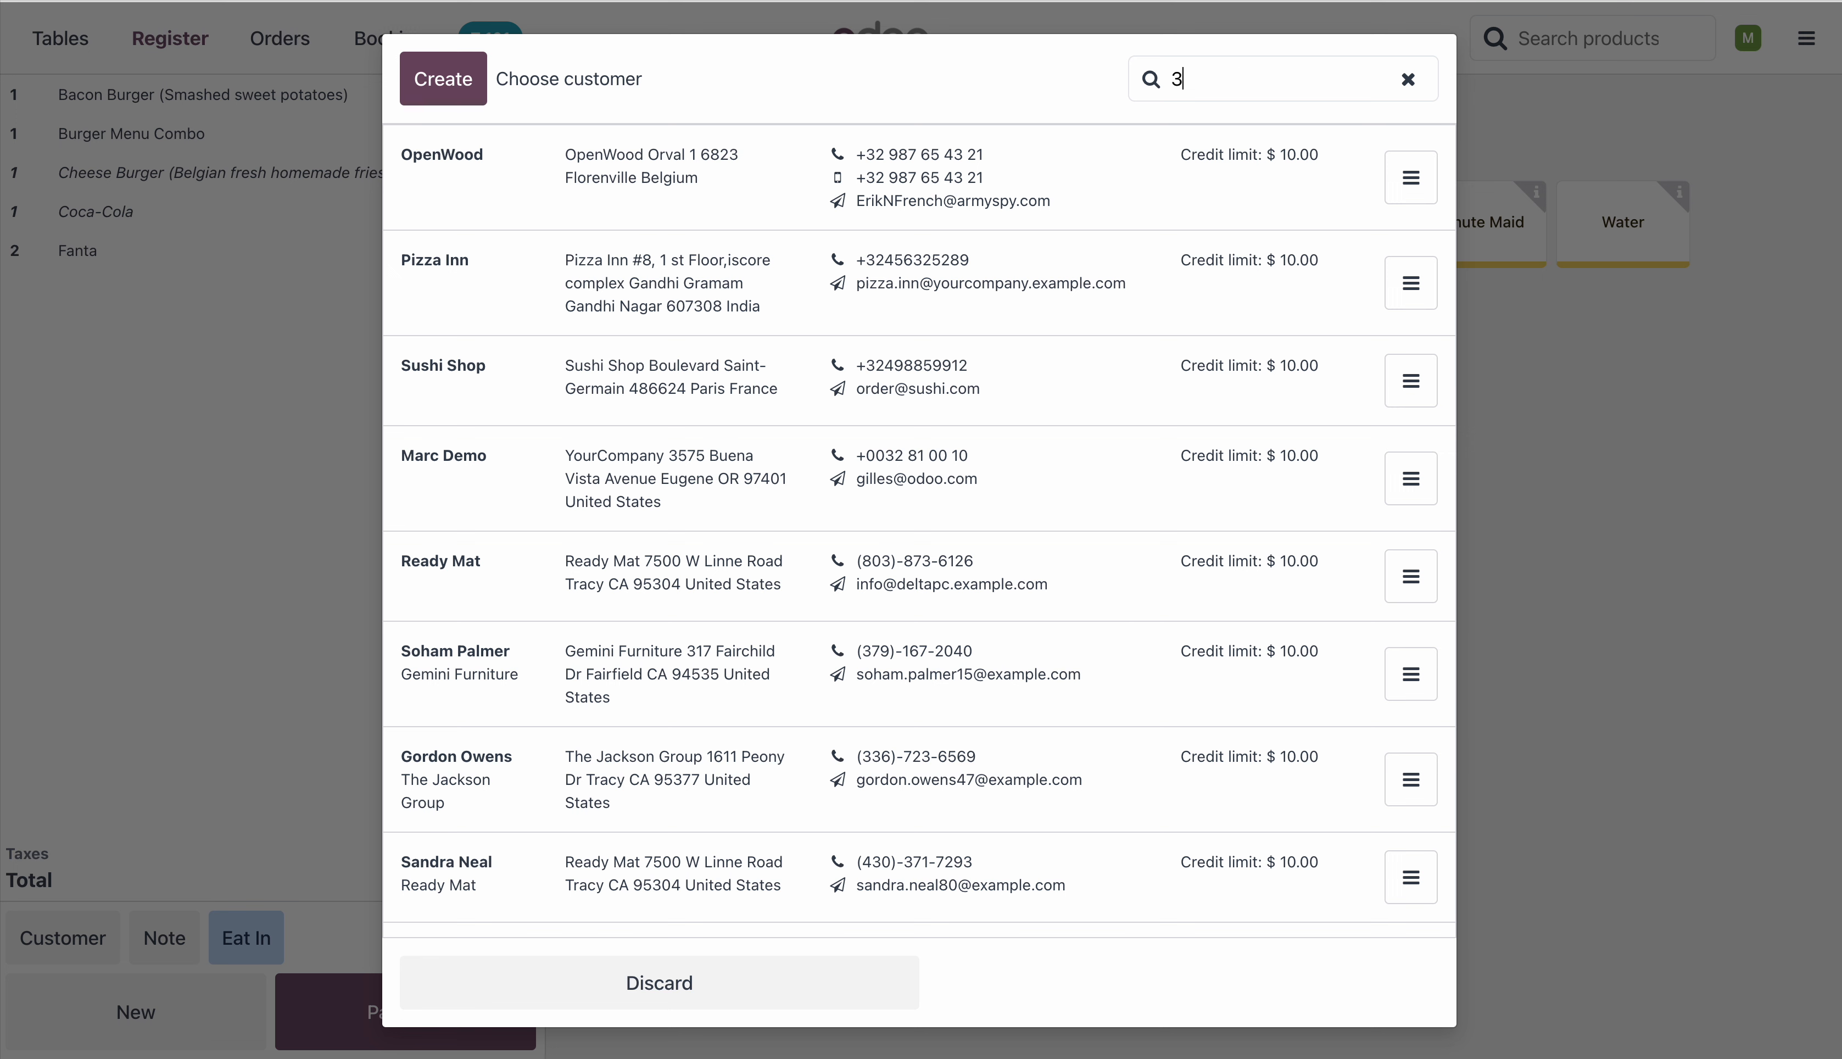
key("BackSpace")
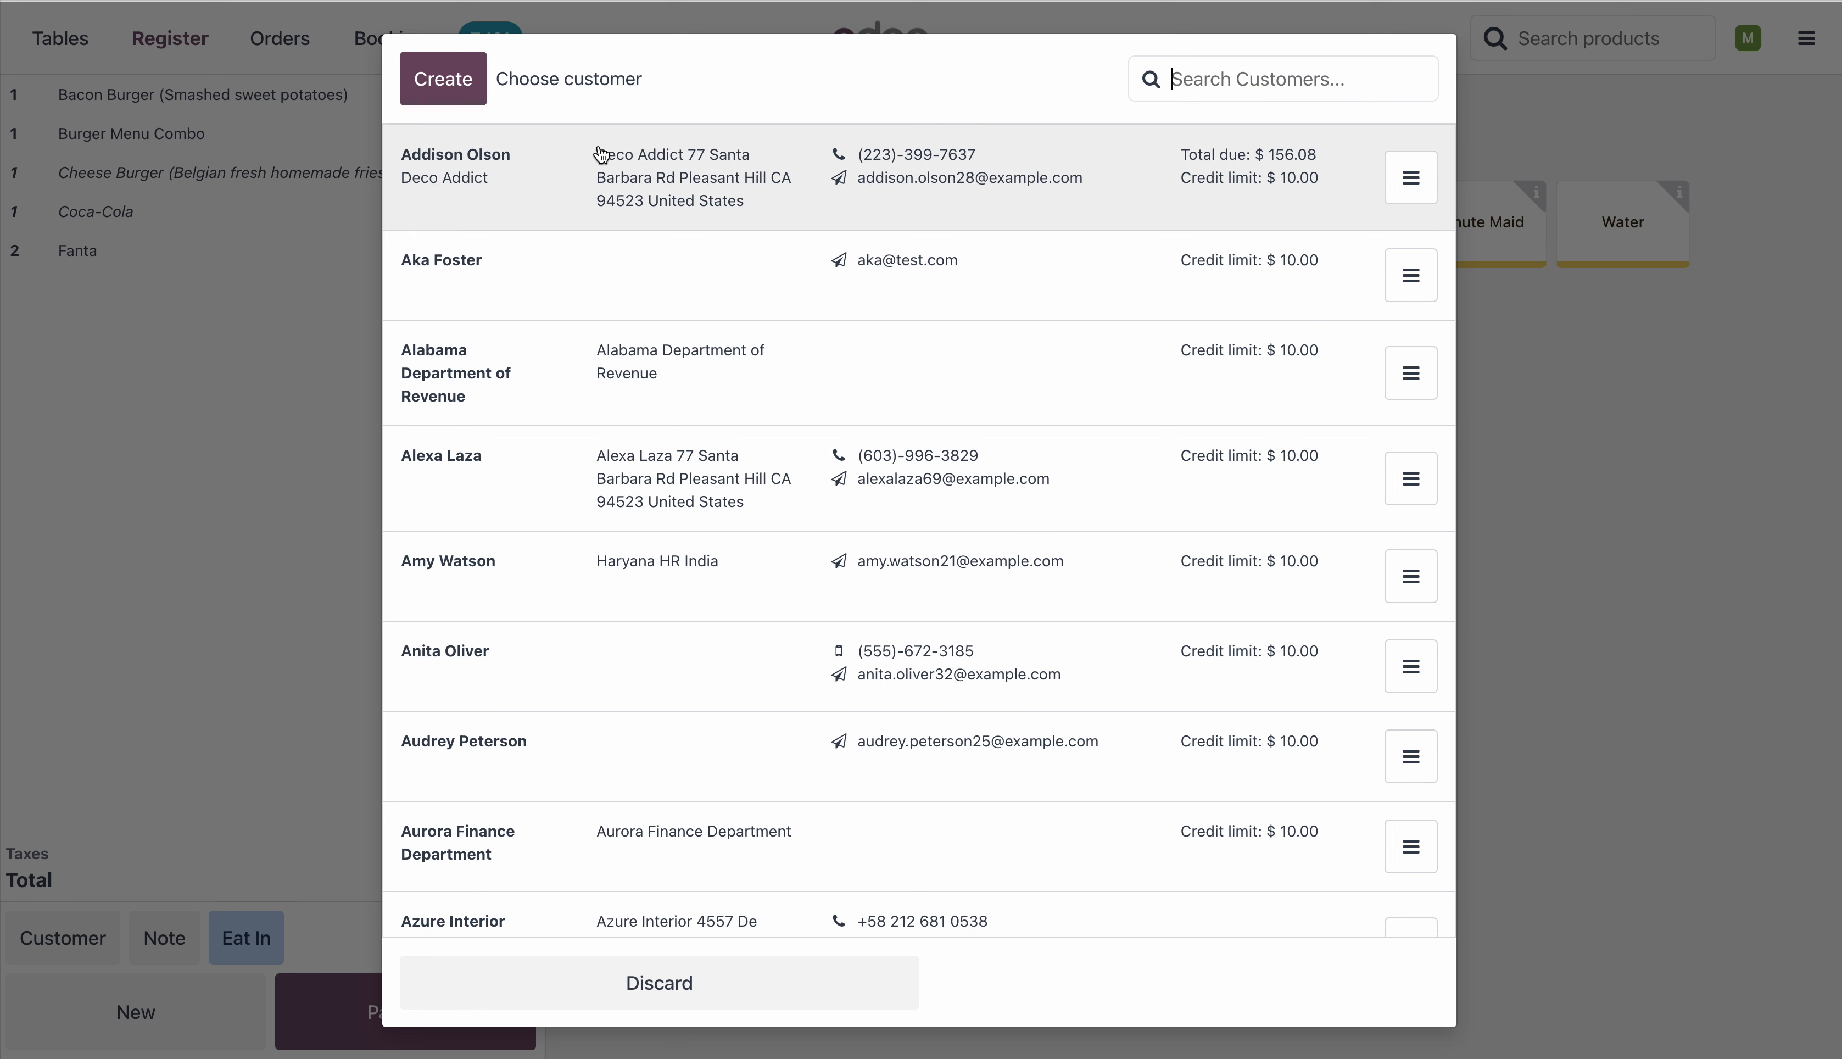
left_click(460, 91)
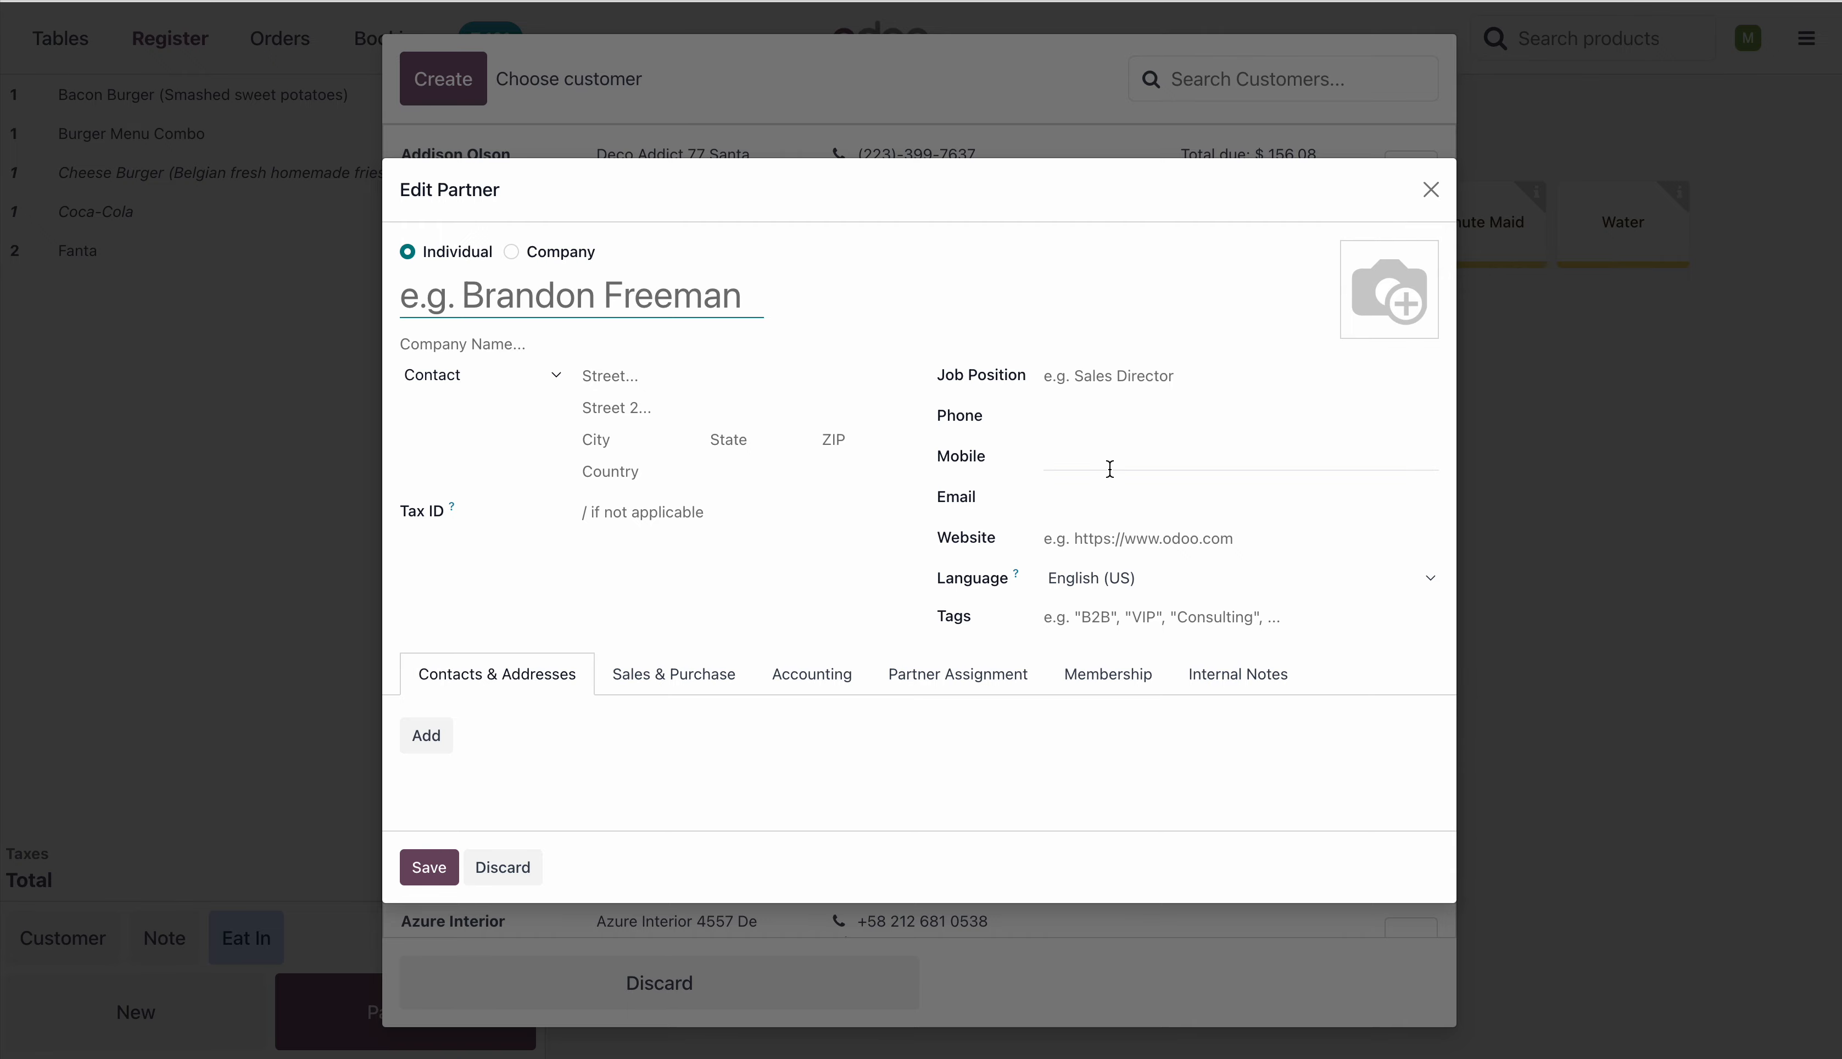
left_click(1430, 189)
left_click(694, 178)
left_click(405, 1012)
- Try splitting the payment into $30.00 in cash and the remainder by card, and remove both payment lines
left_click(105, 120)
left_click(338, 764)
left_click(205, 937)
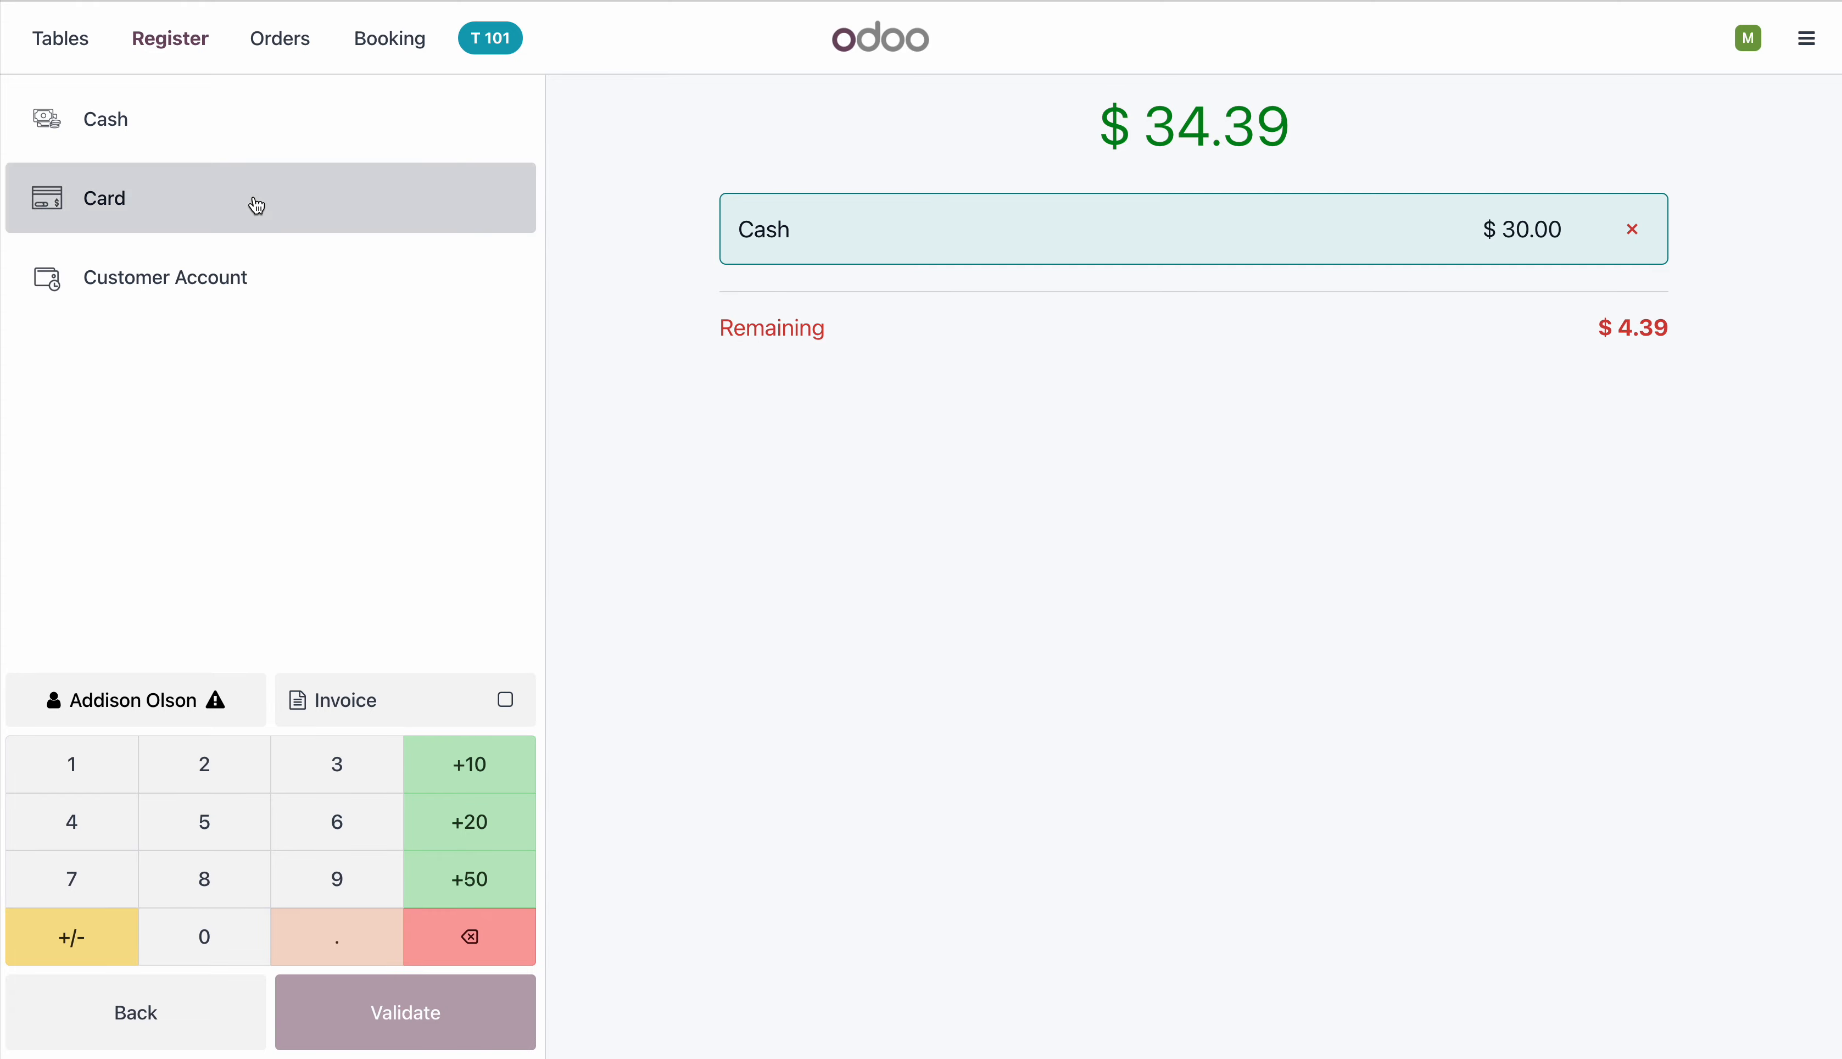
left_click(257, 205)
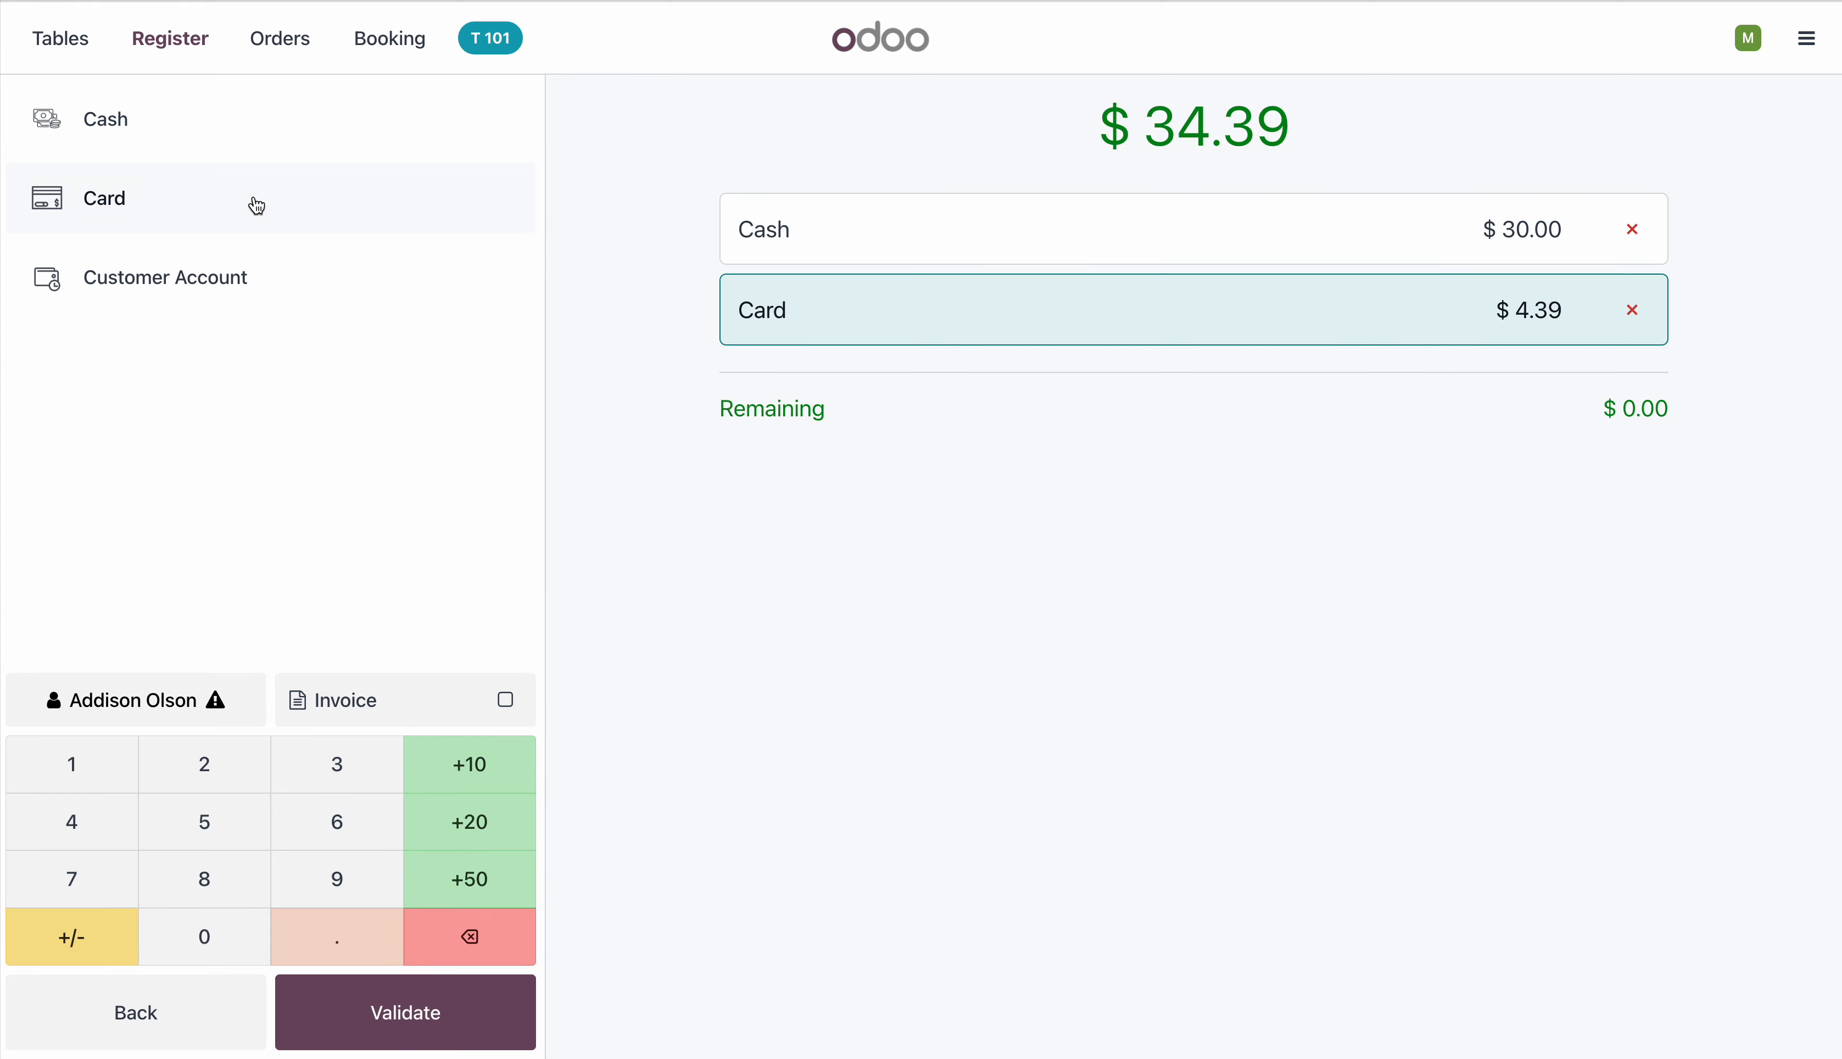
left_click(1635, 313)
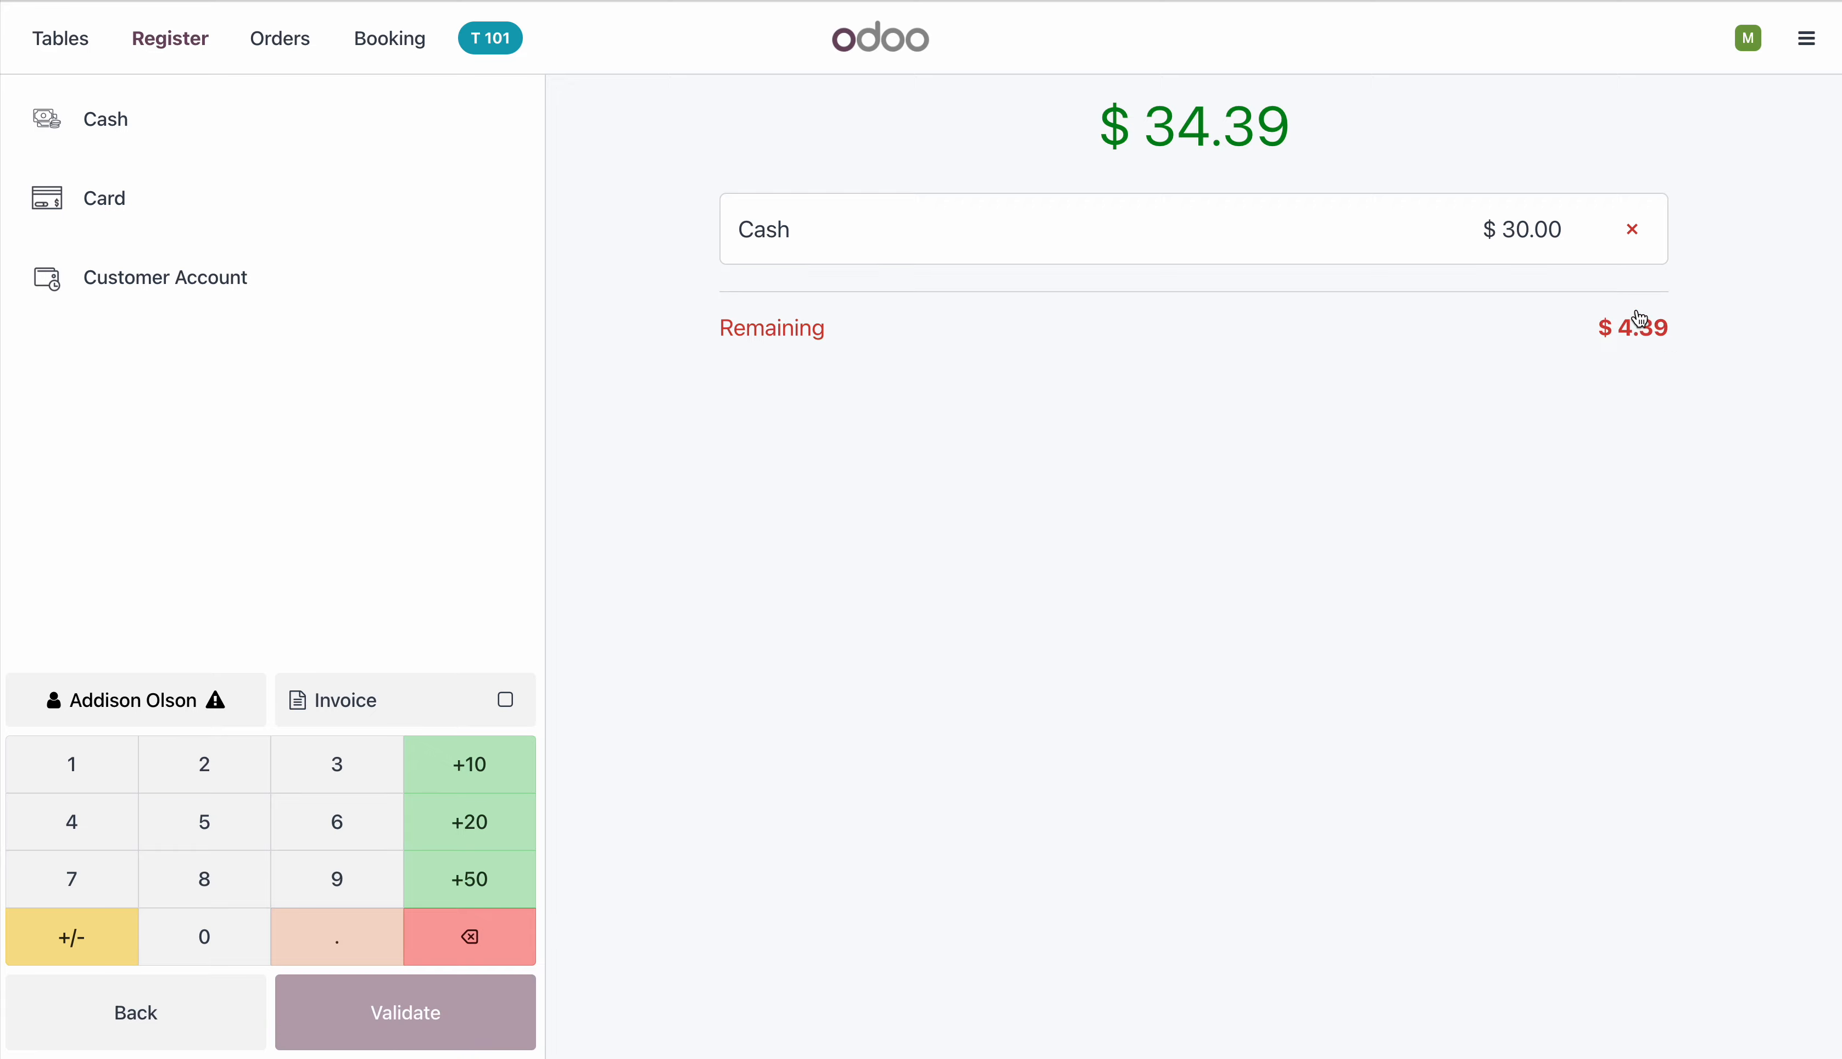
left_click(1633, 231)
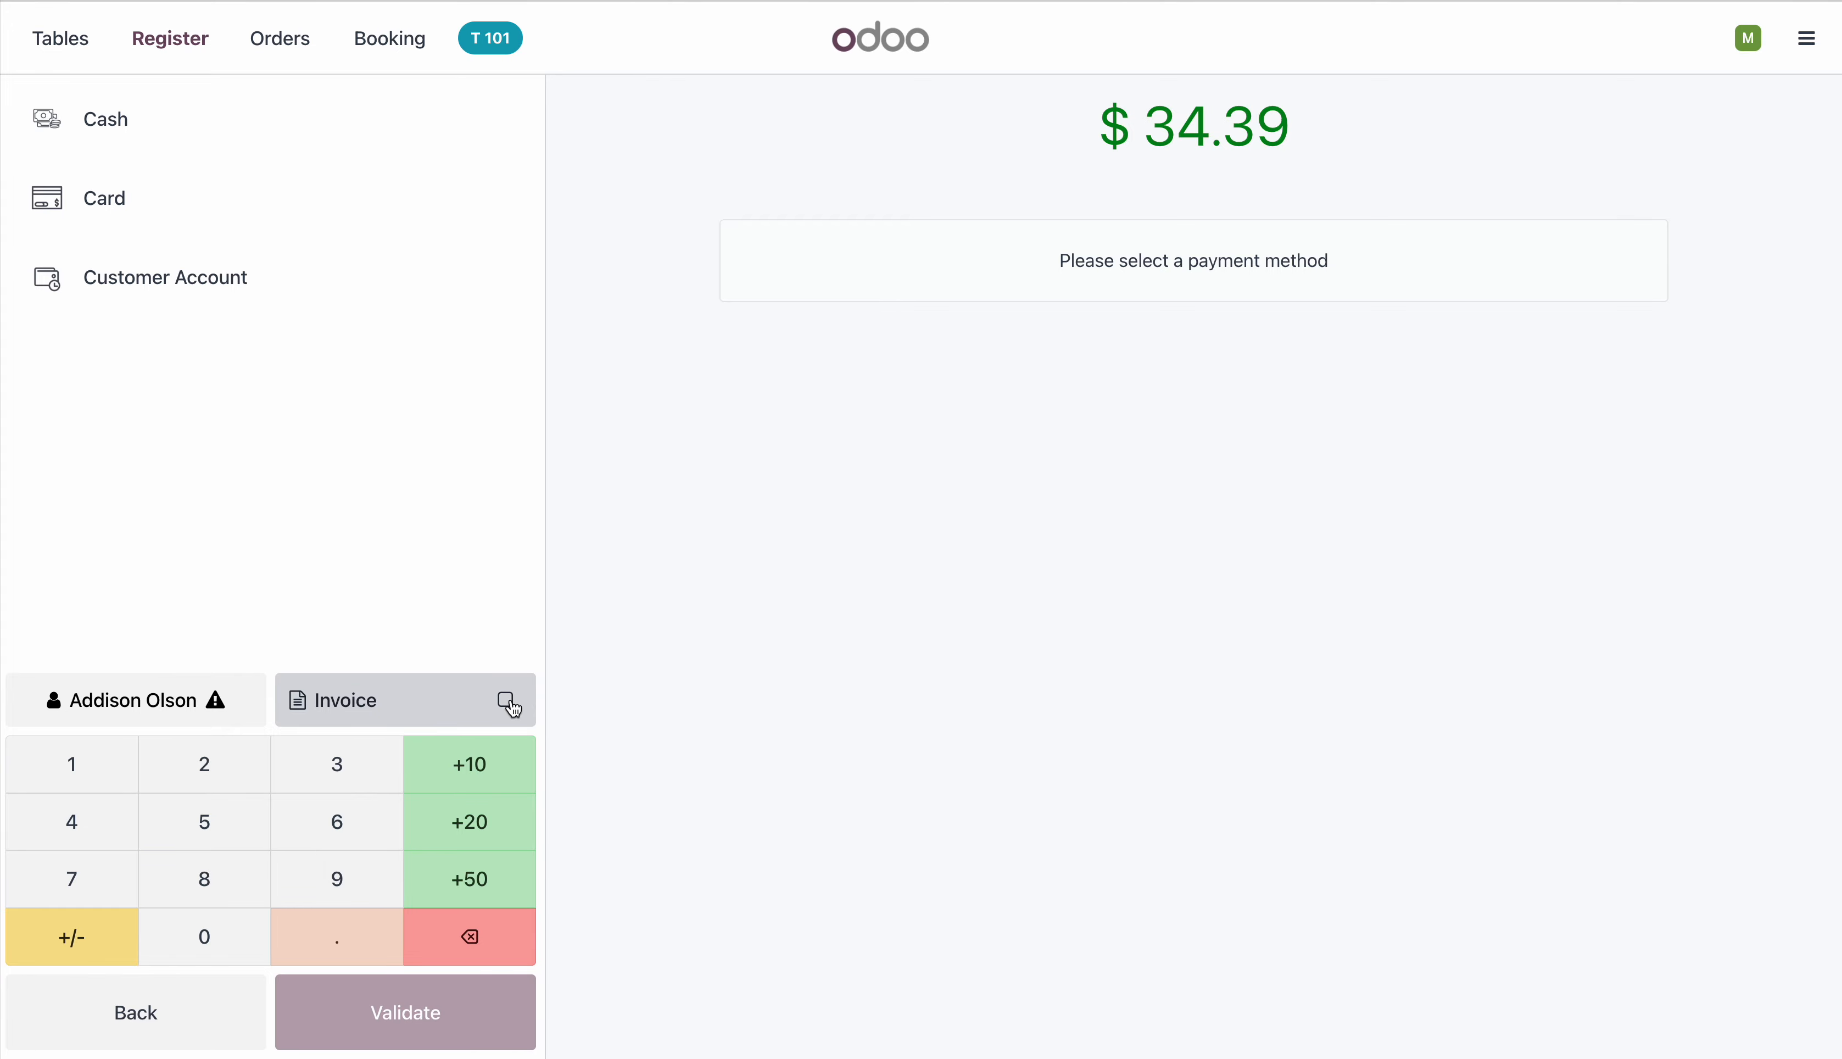
- Pay the full amount in cash, validate the payment, and close the receipt to return to the floor plan
left_click(177, 144)
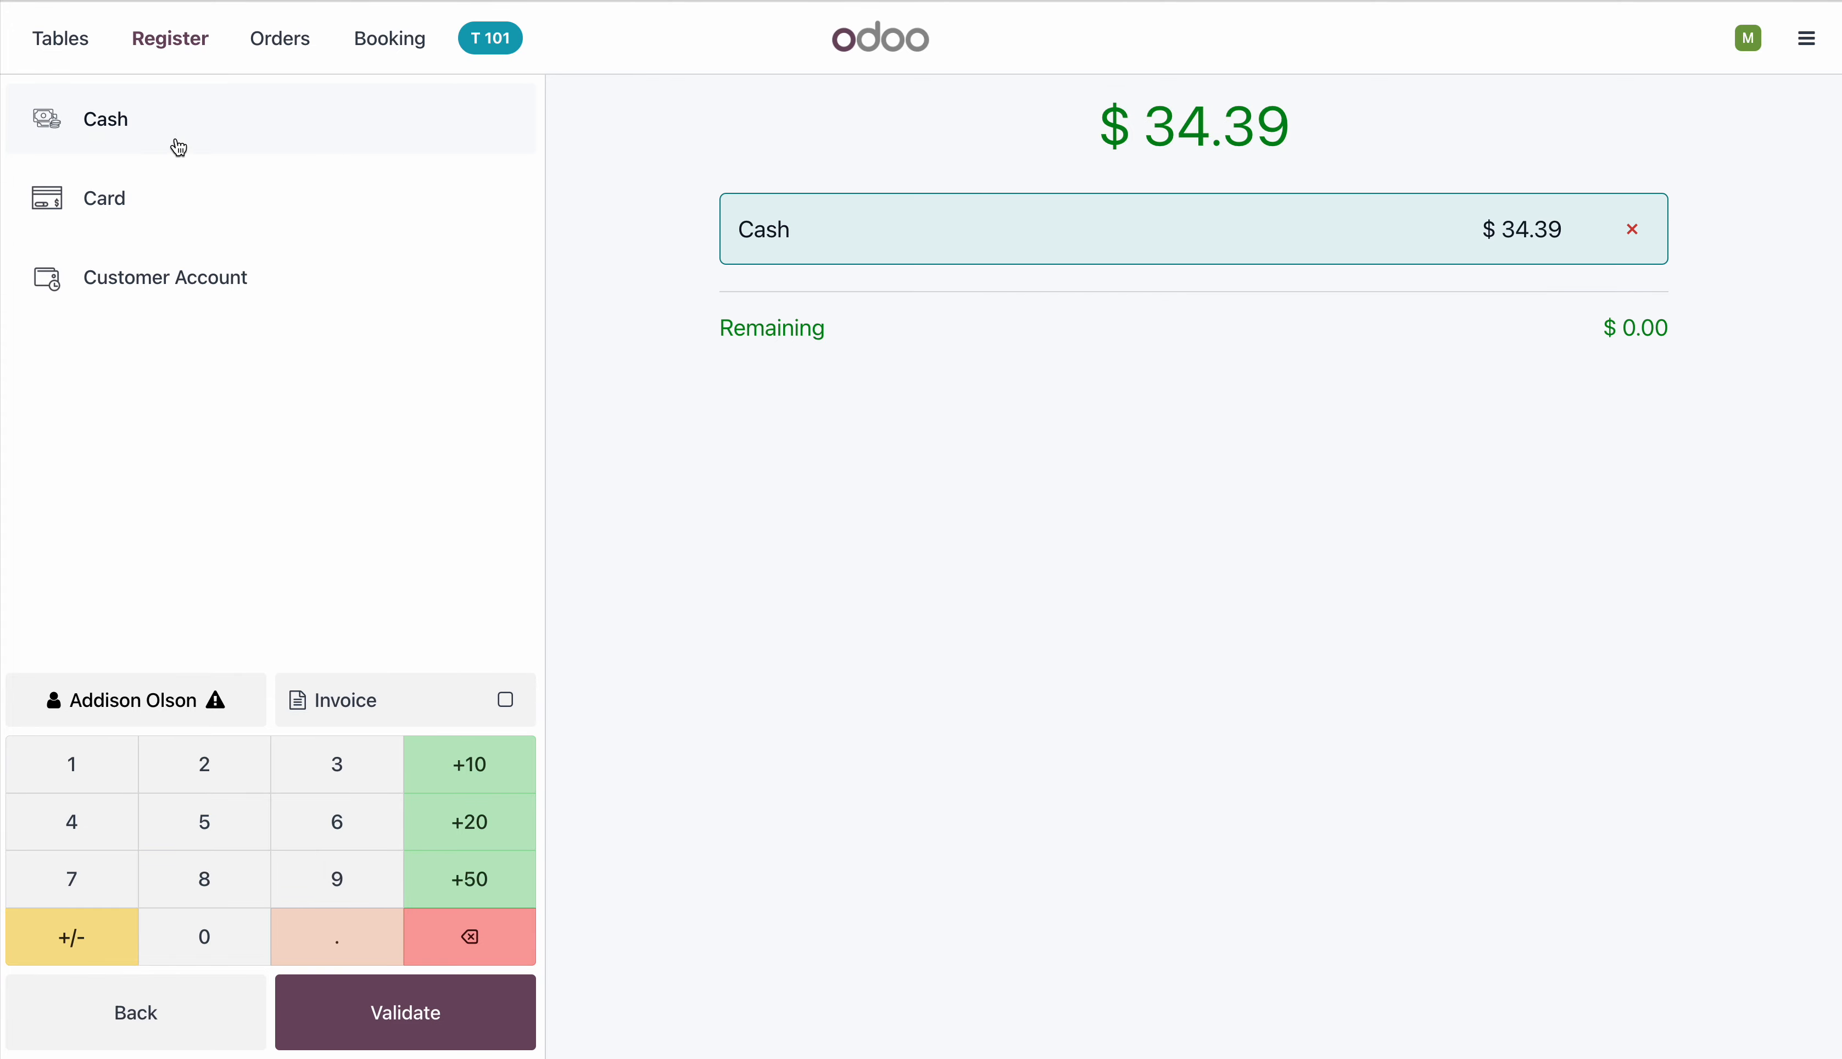
left_click(353, 1012)
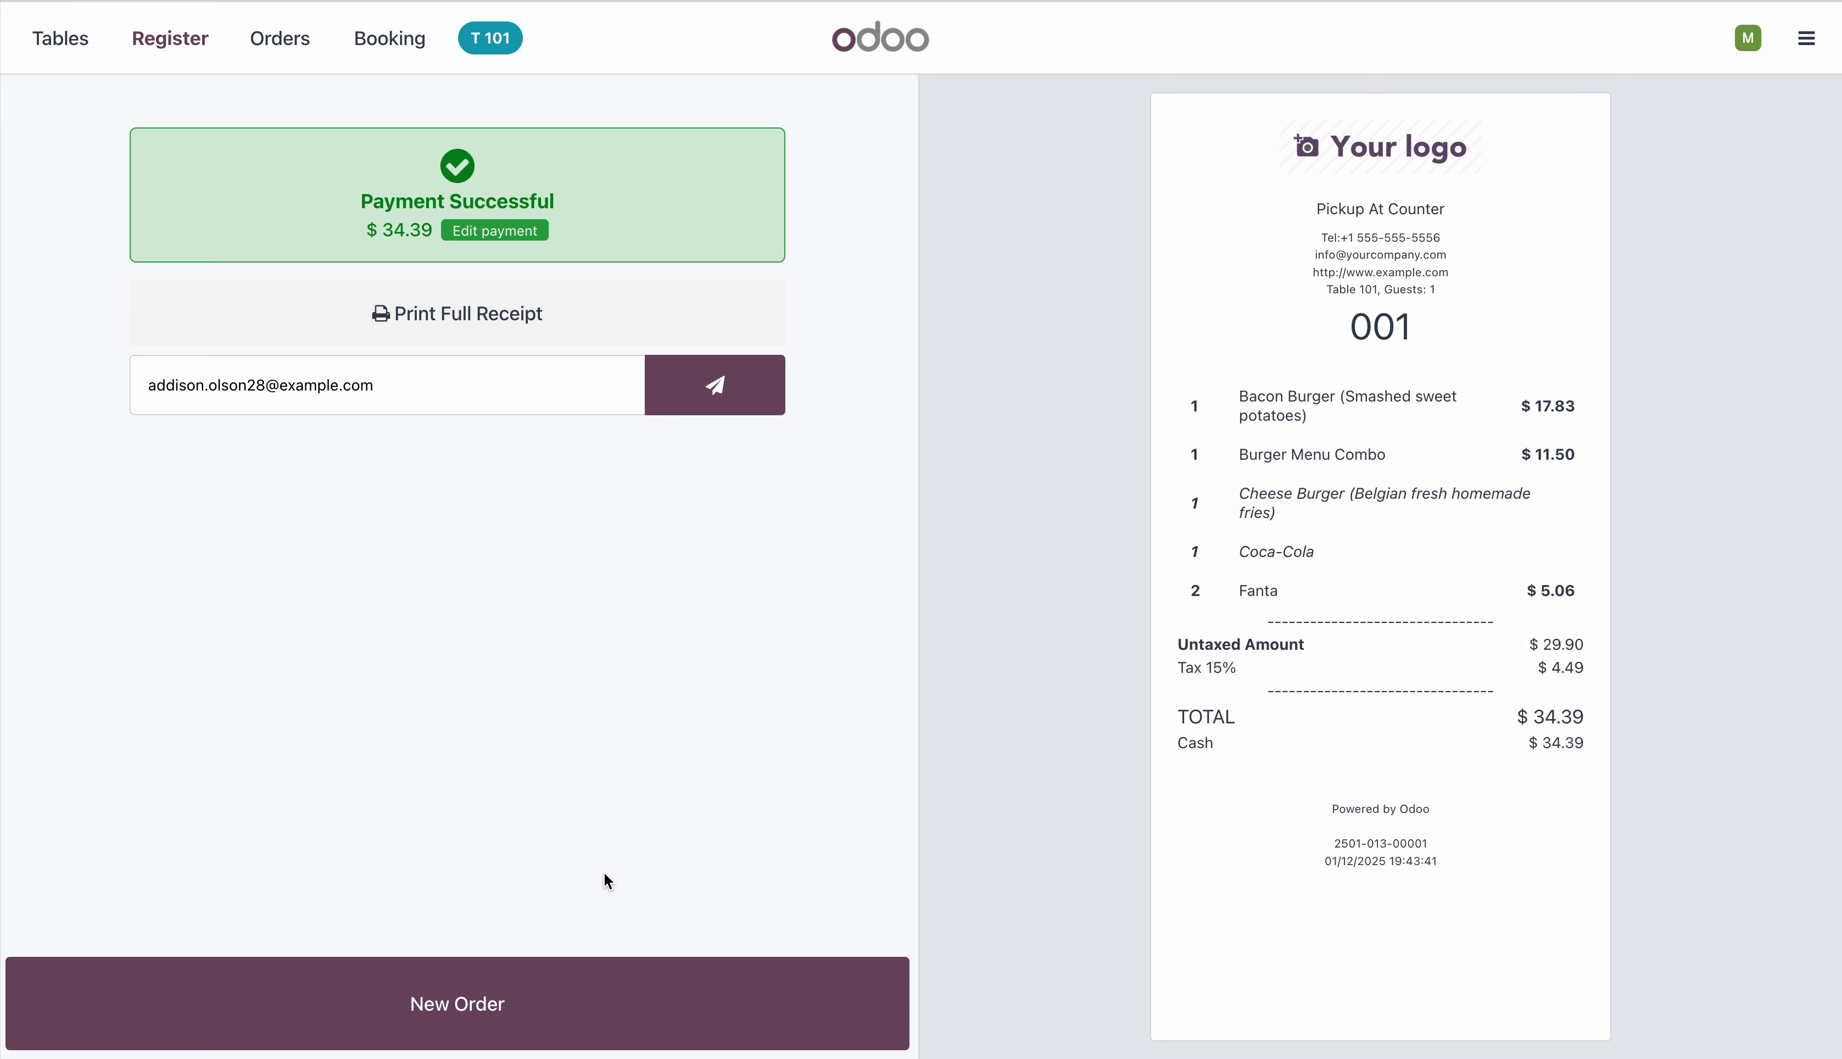
left_click(516, 987)
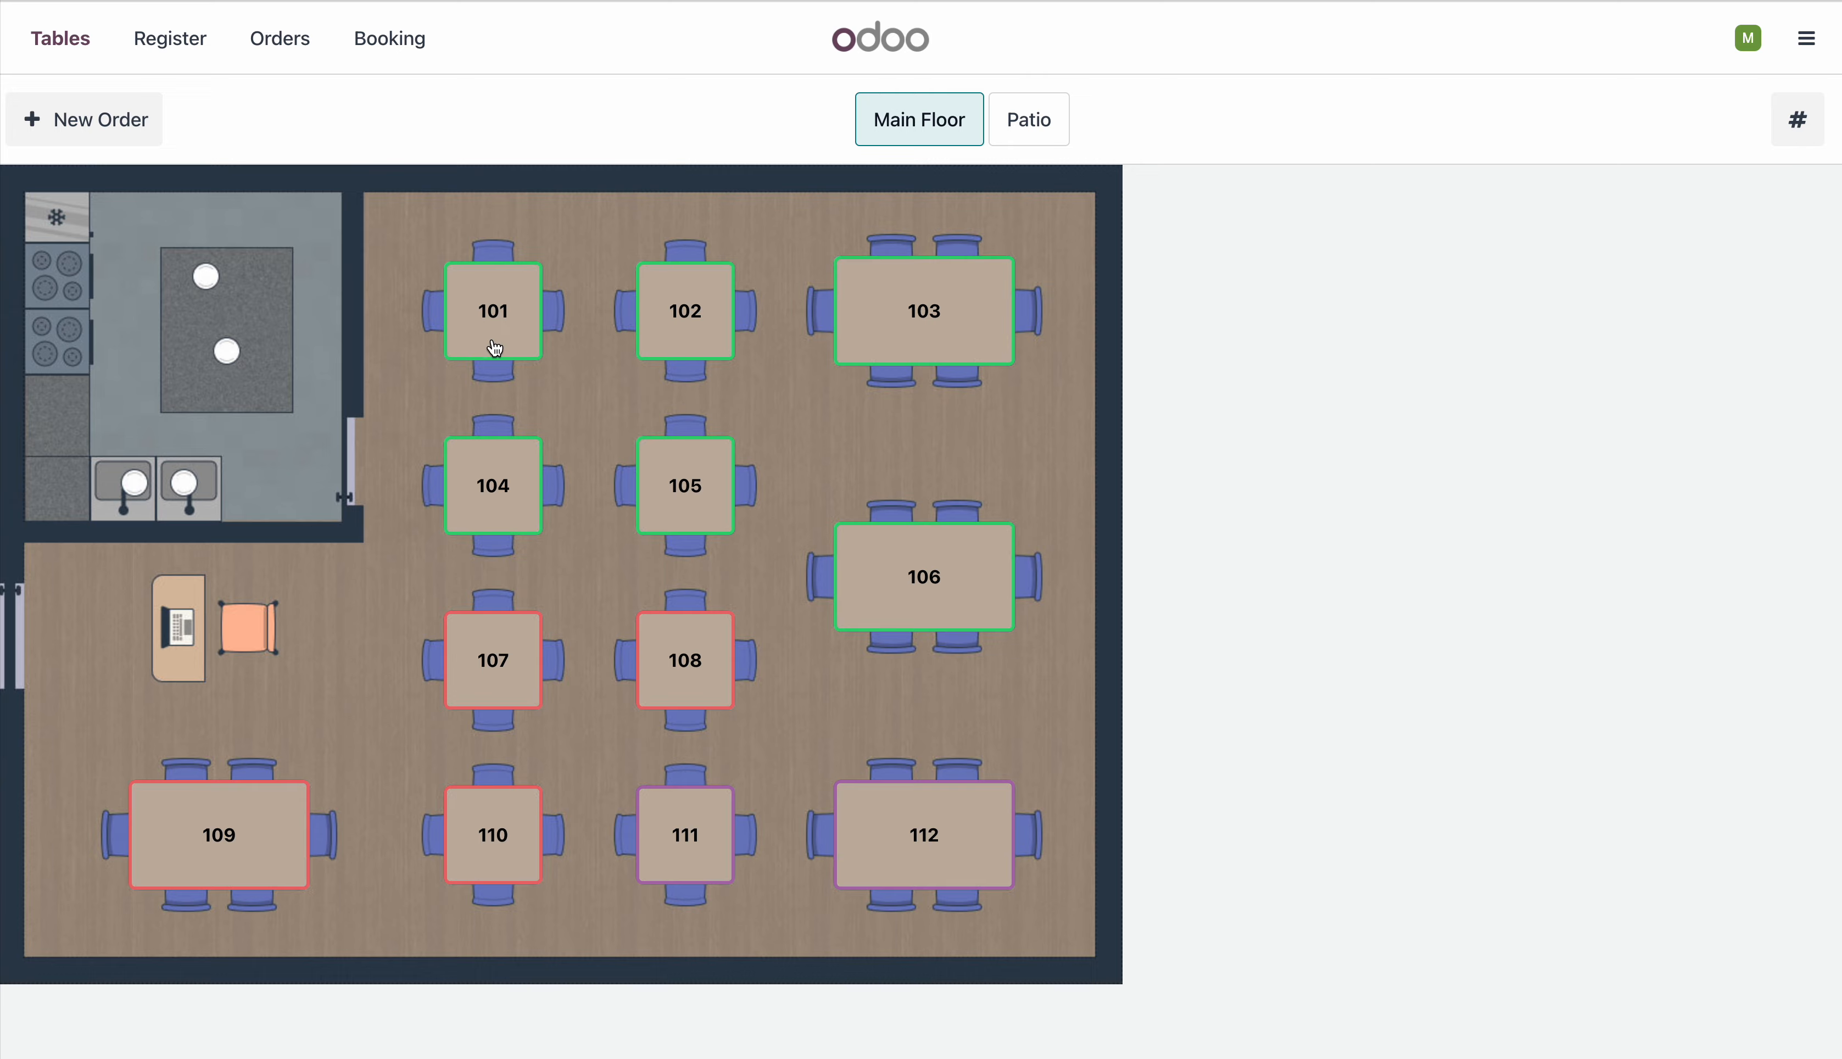
- Start a new direct sale order and add two Ice Teas
left_click(137, 116)
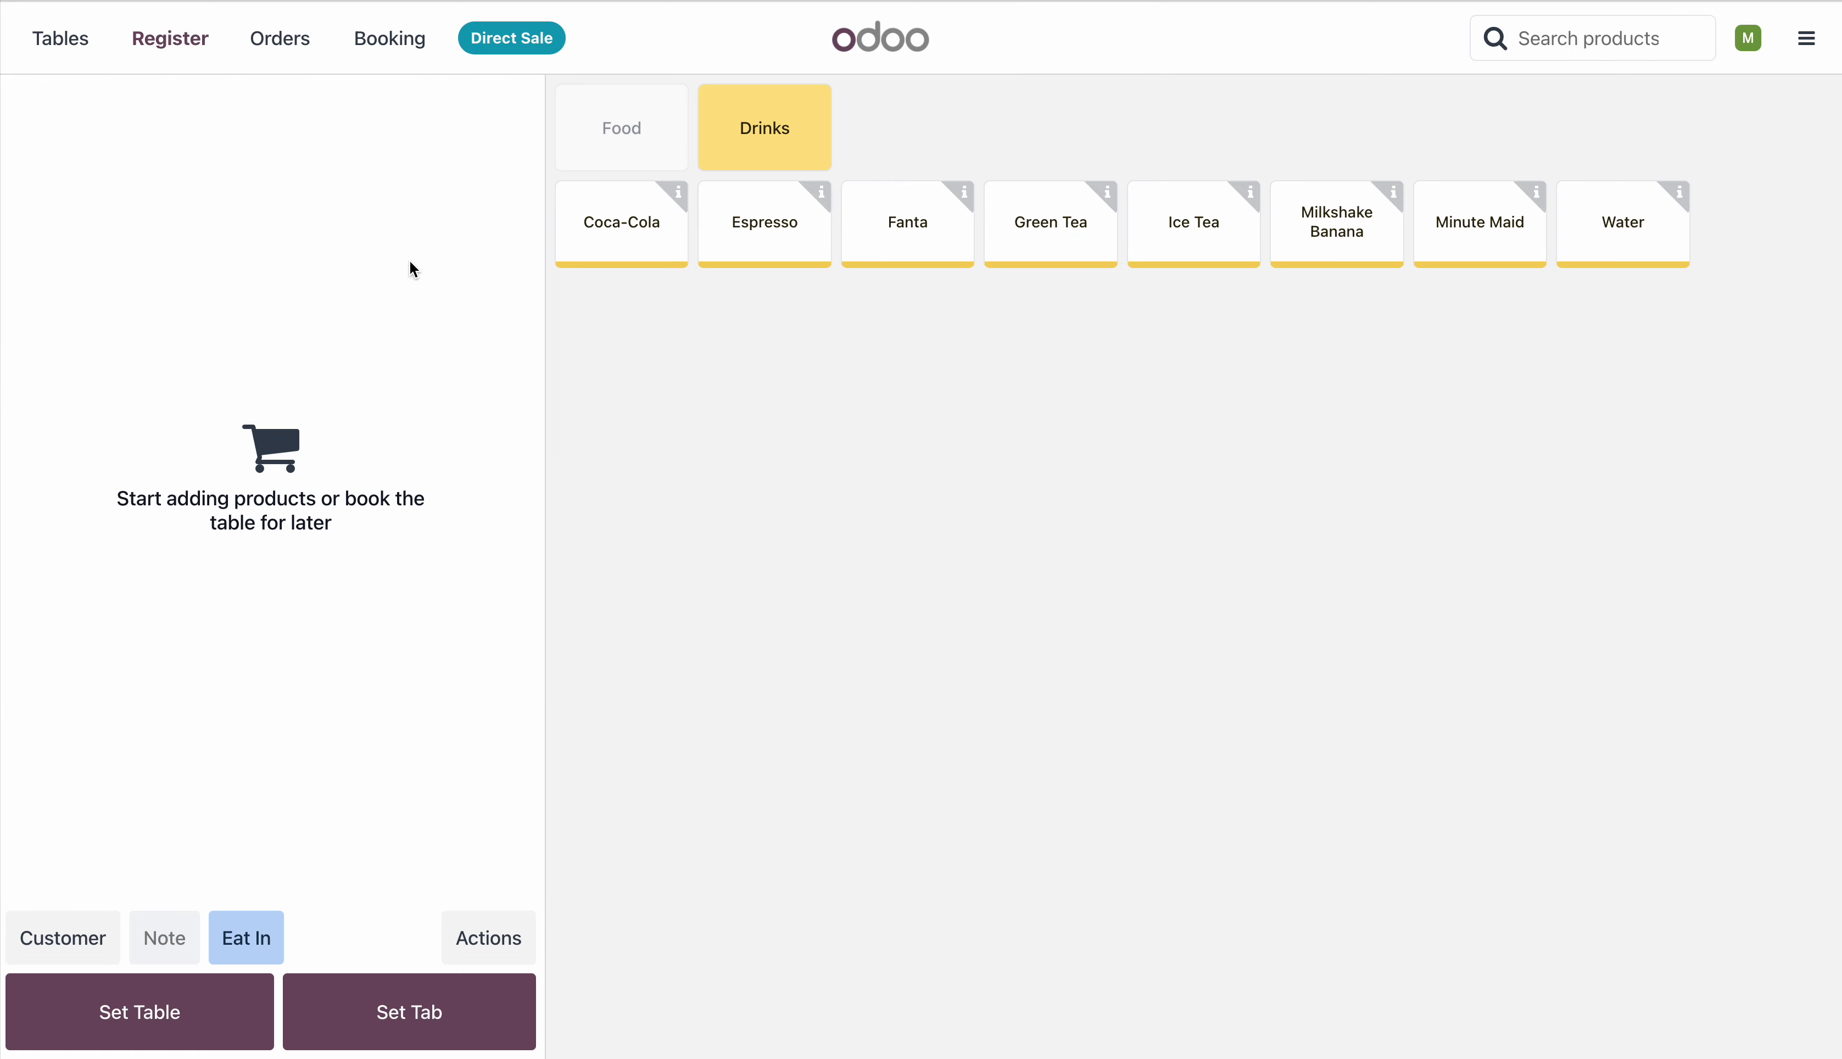
left_click(1146, 238)
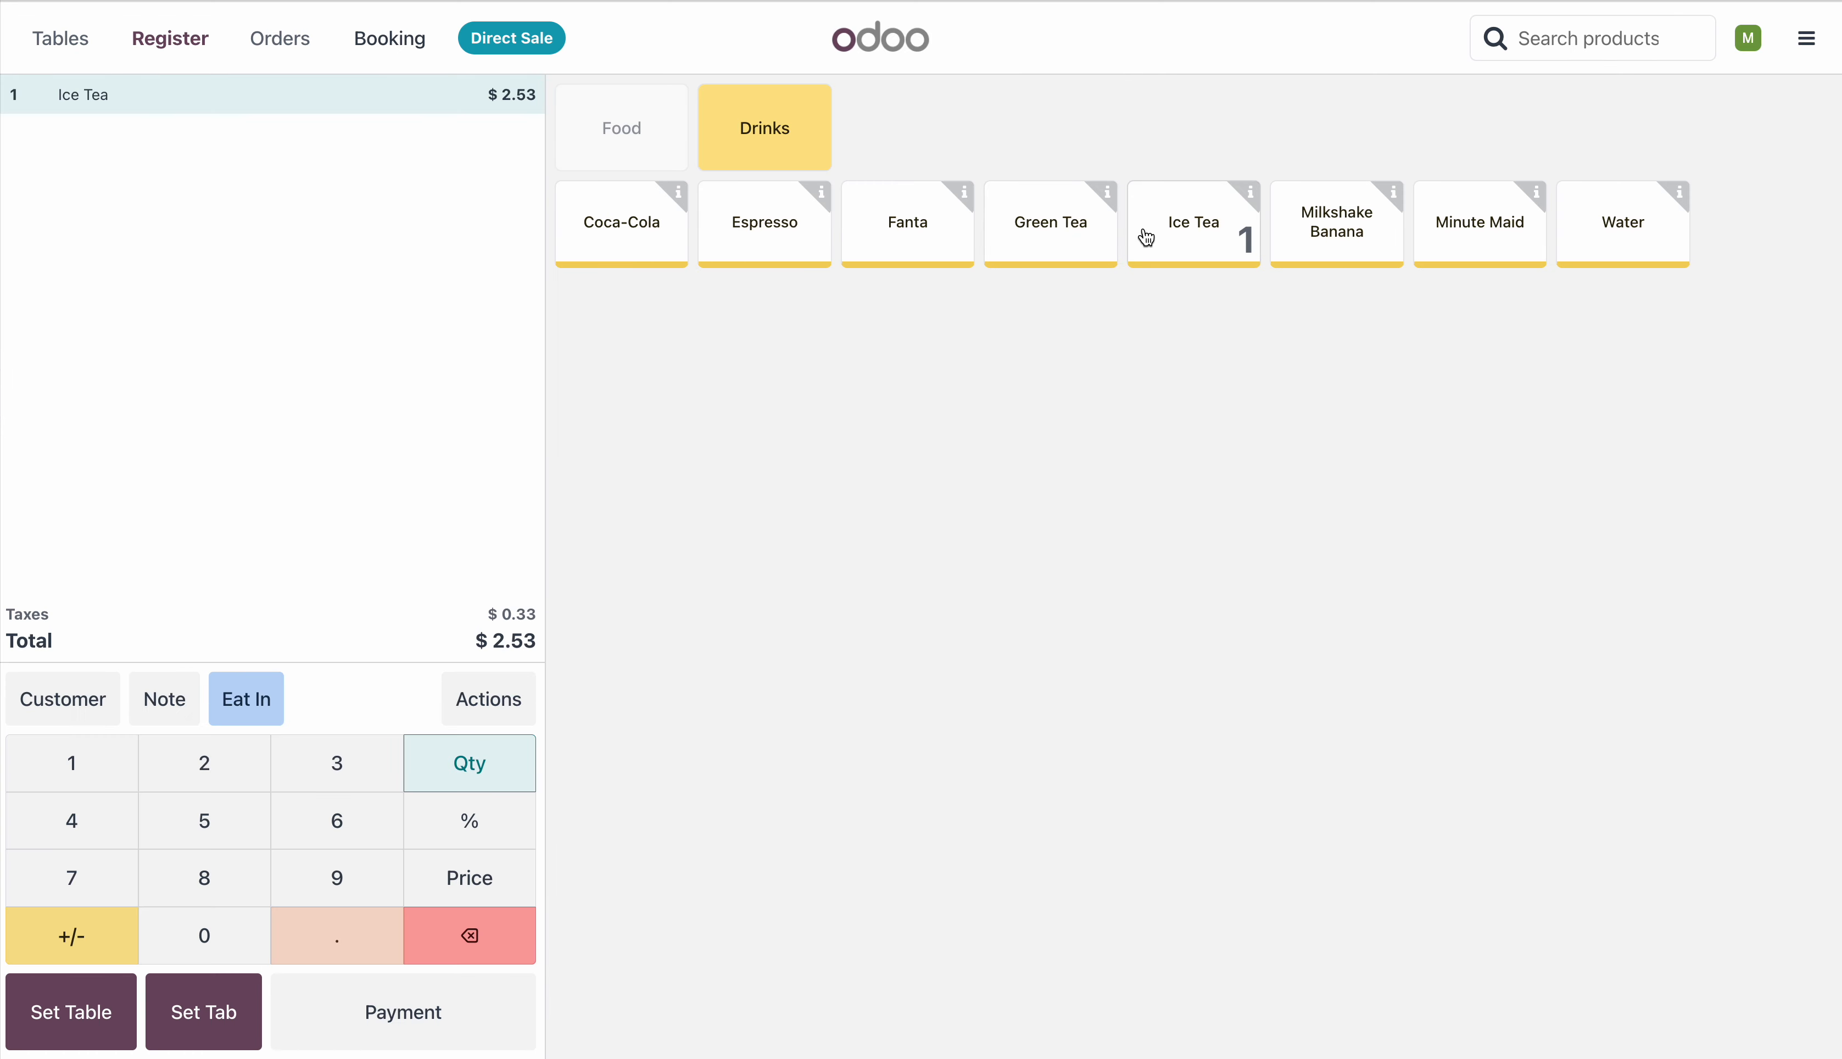
left_click(1146, 238)
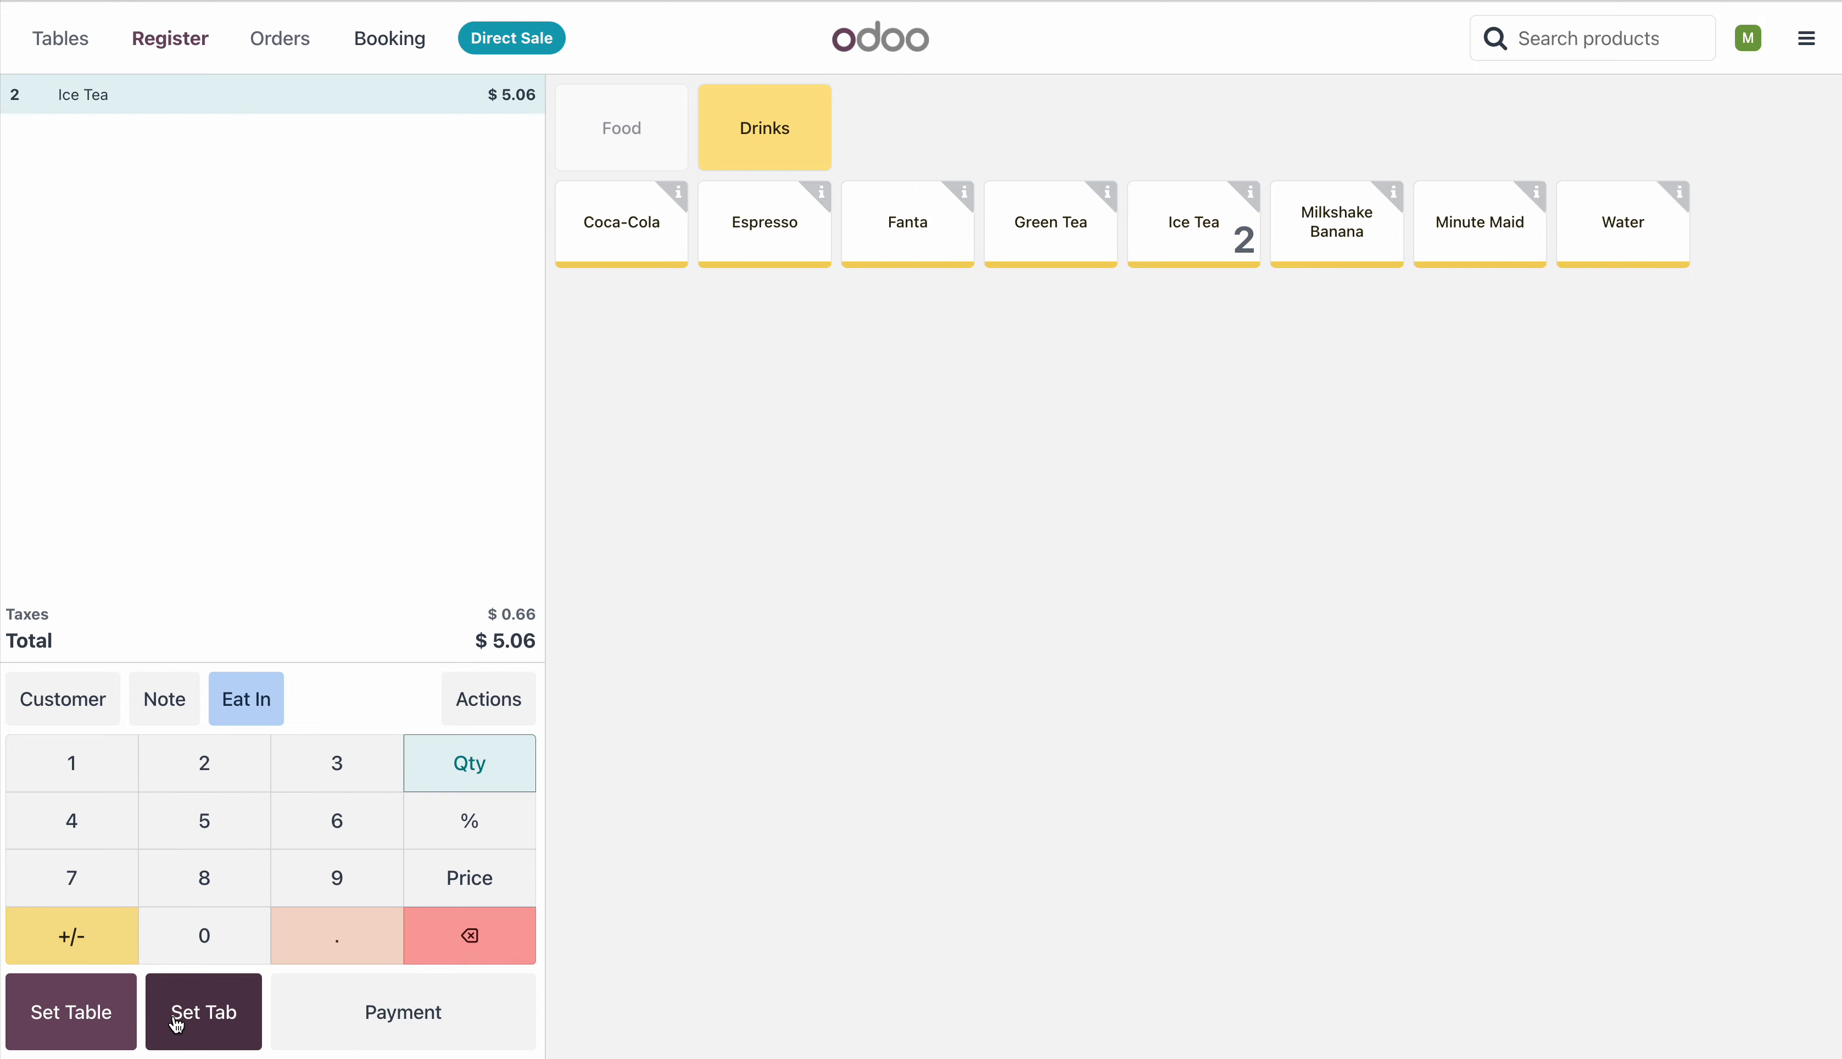
- Set the direct sale's preset to Takeout with the 13:00 slot on 14/01/2025
left_click(495, 708)
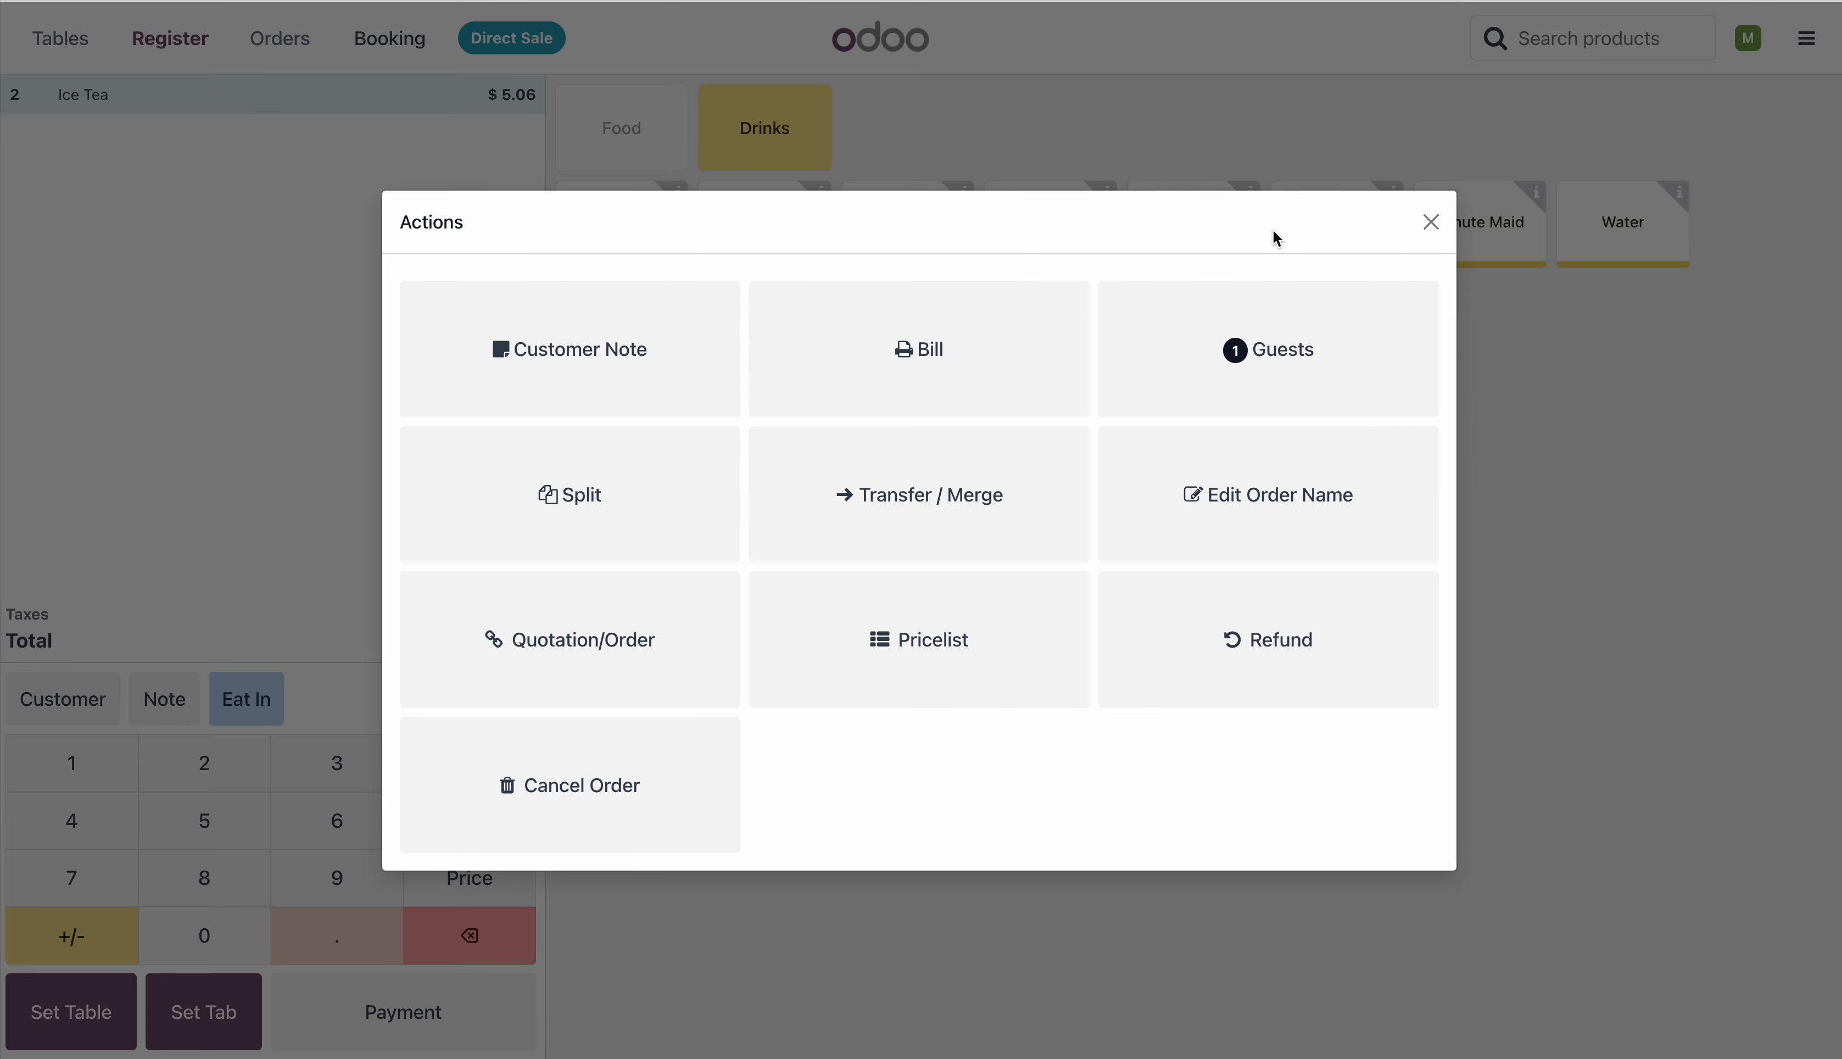
left_click(1430, 223)
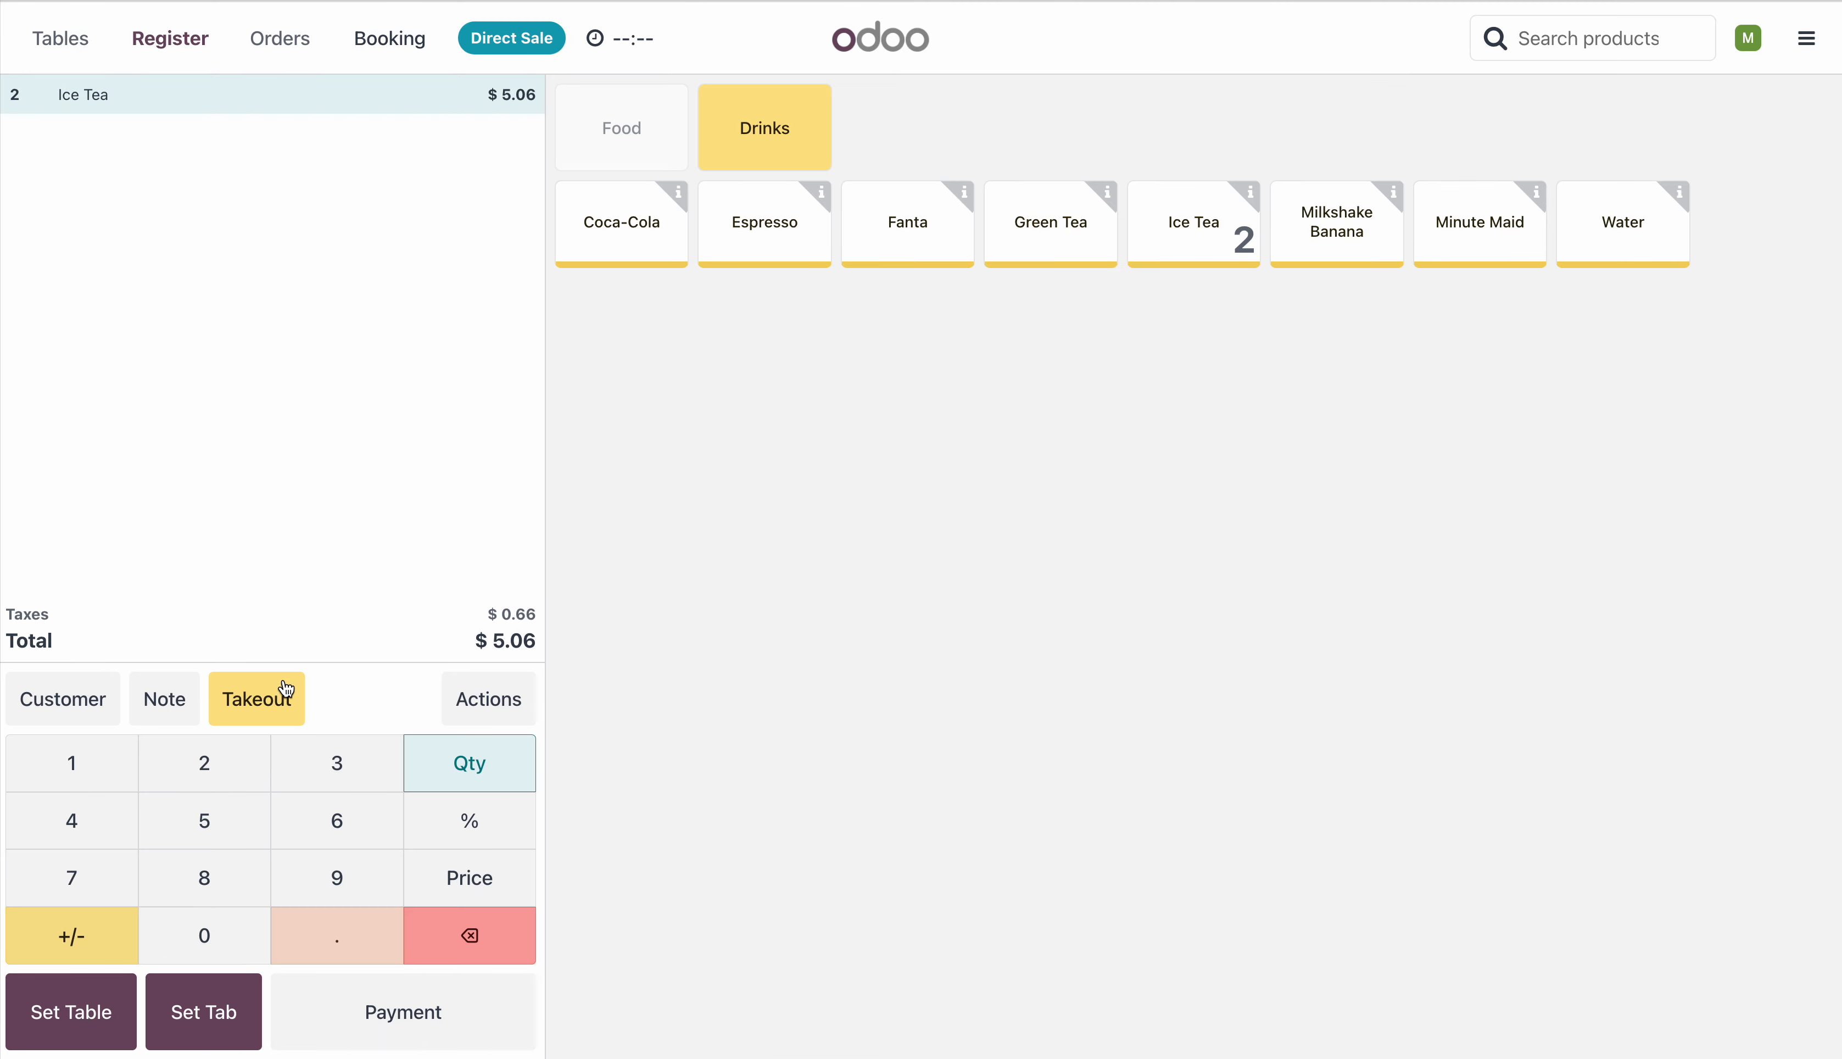
left_click(629, 43)
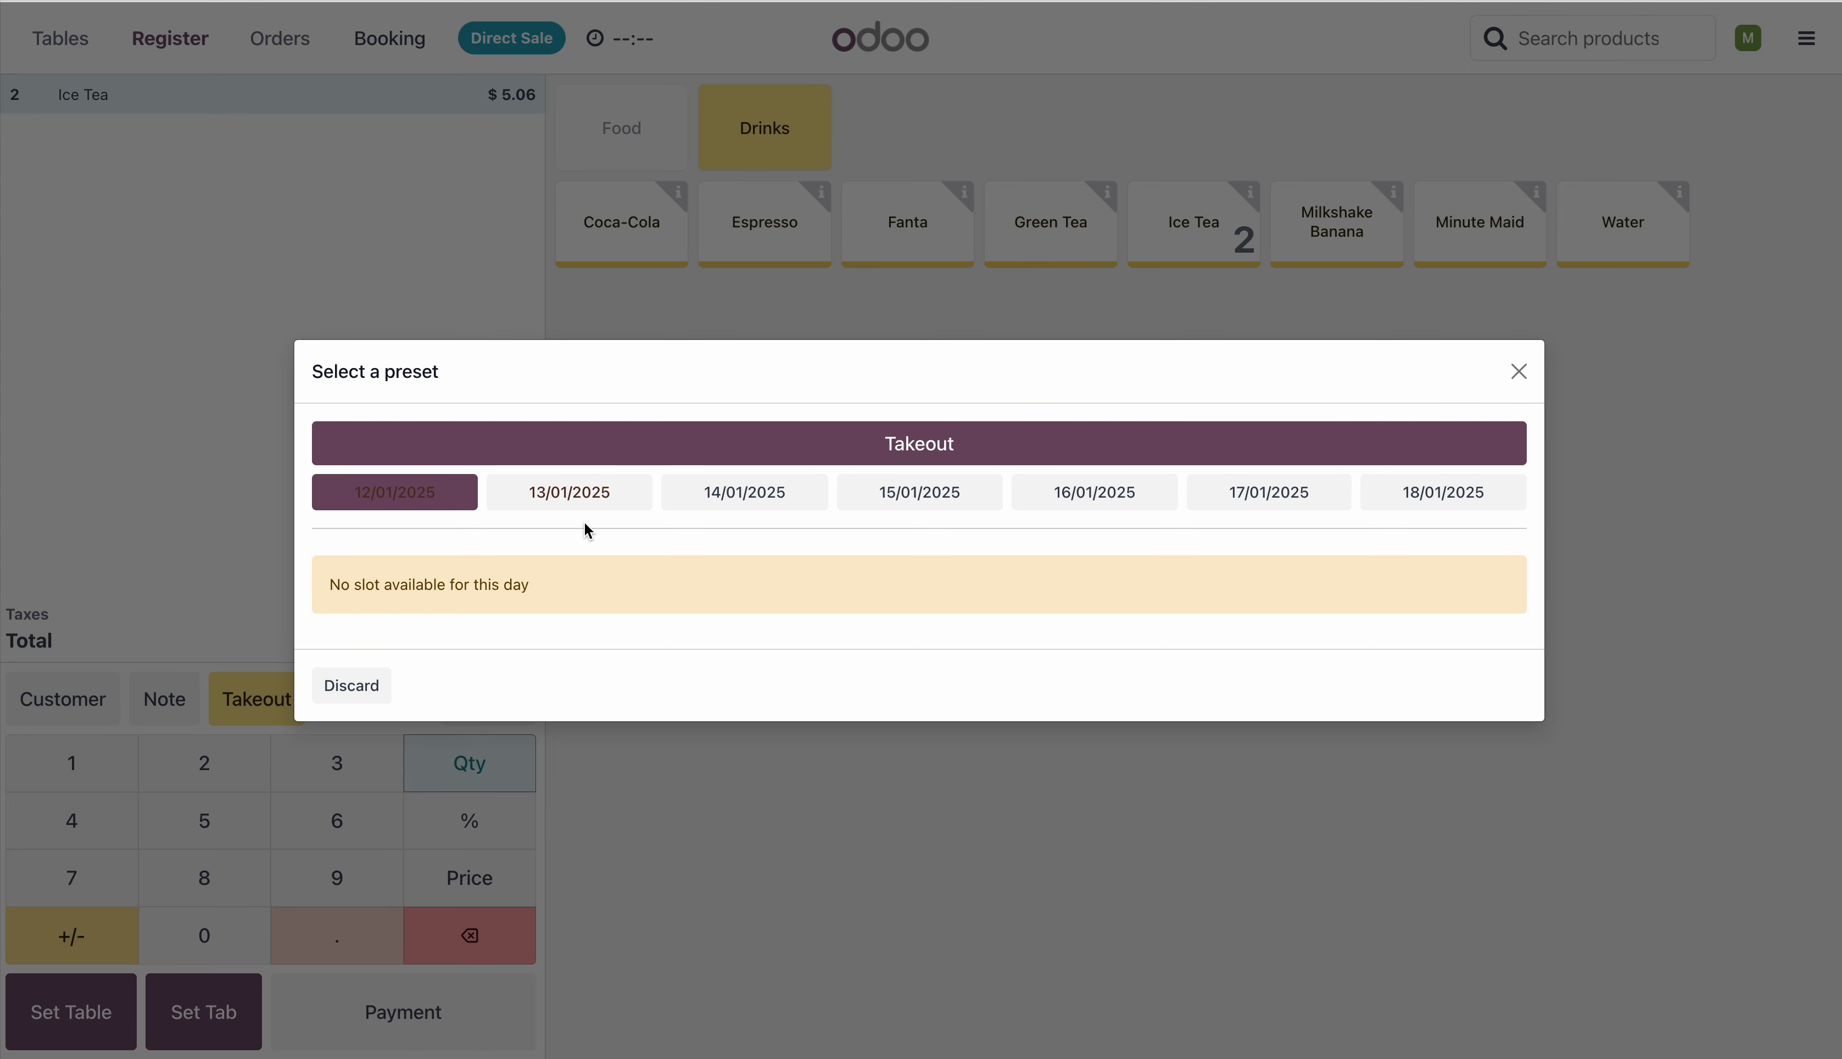
left_click(590, 502)
left_click(735, 501)
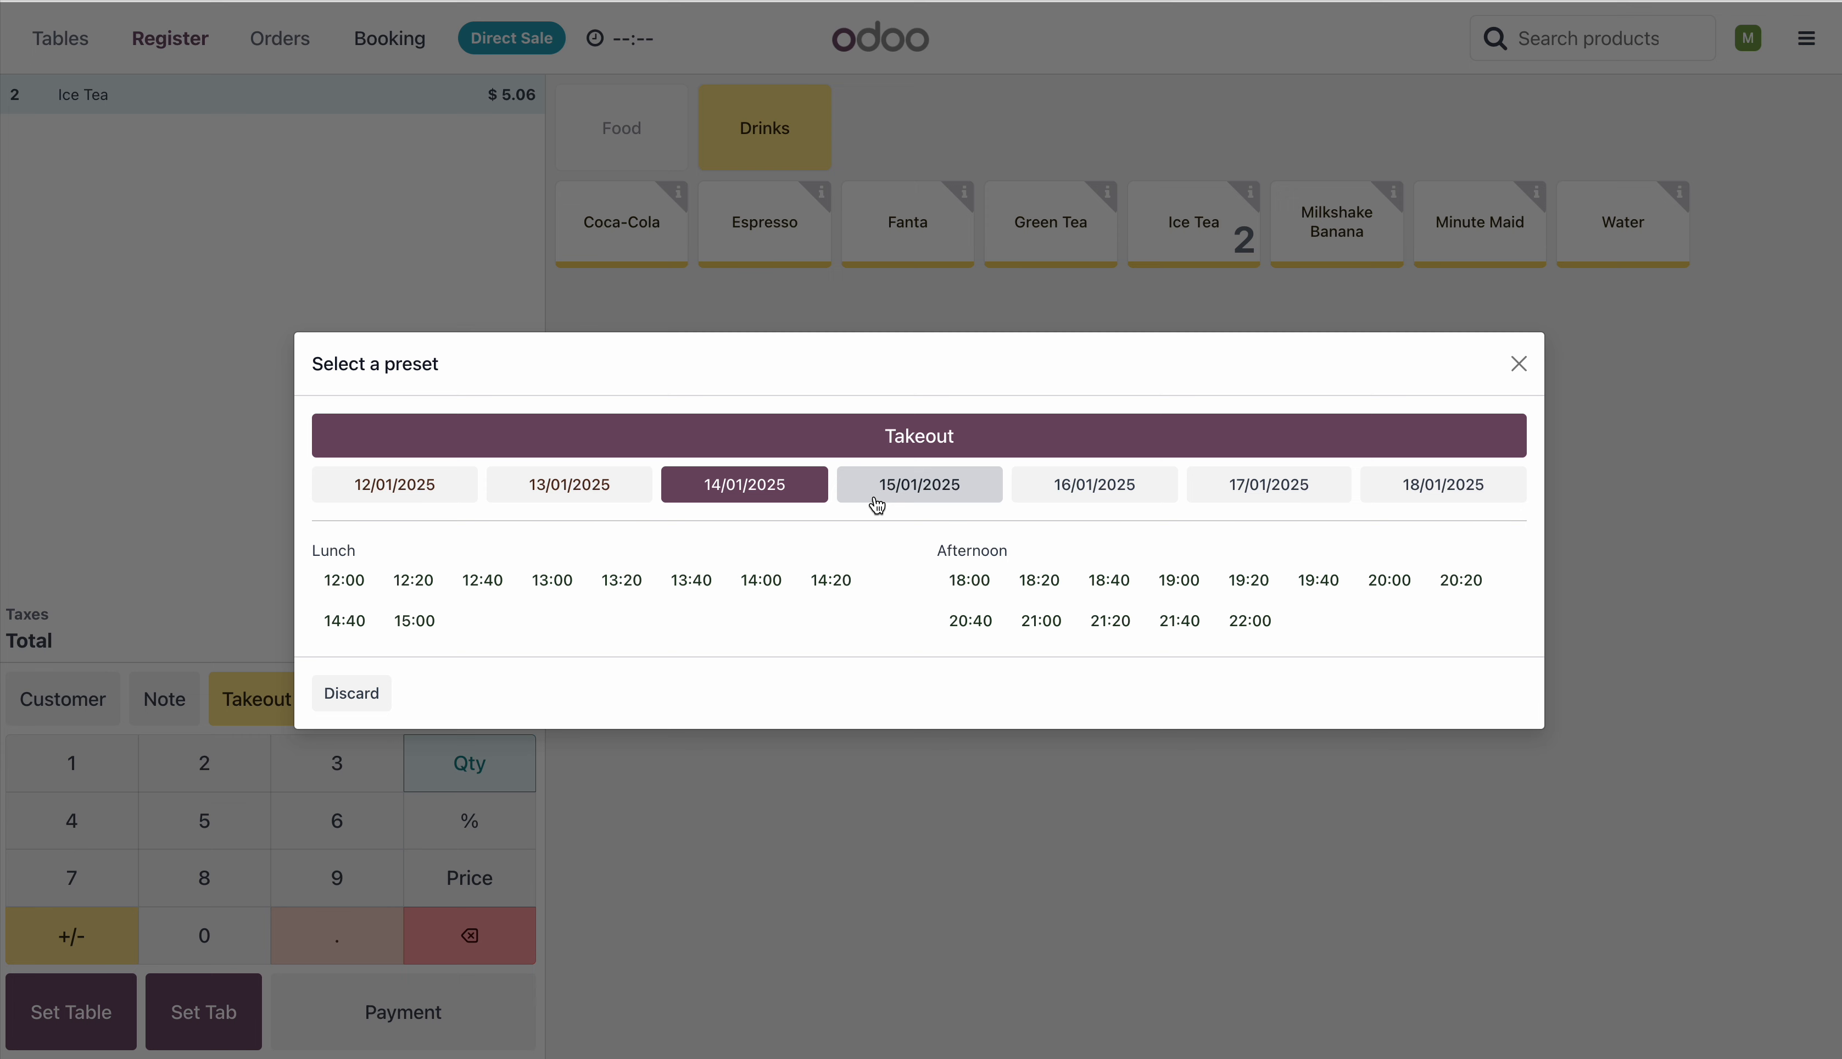
left_click(552, 584)
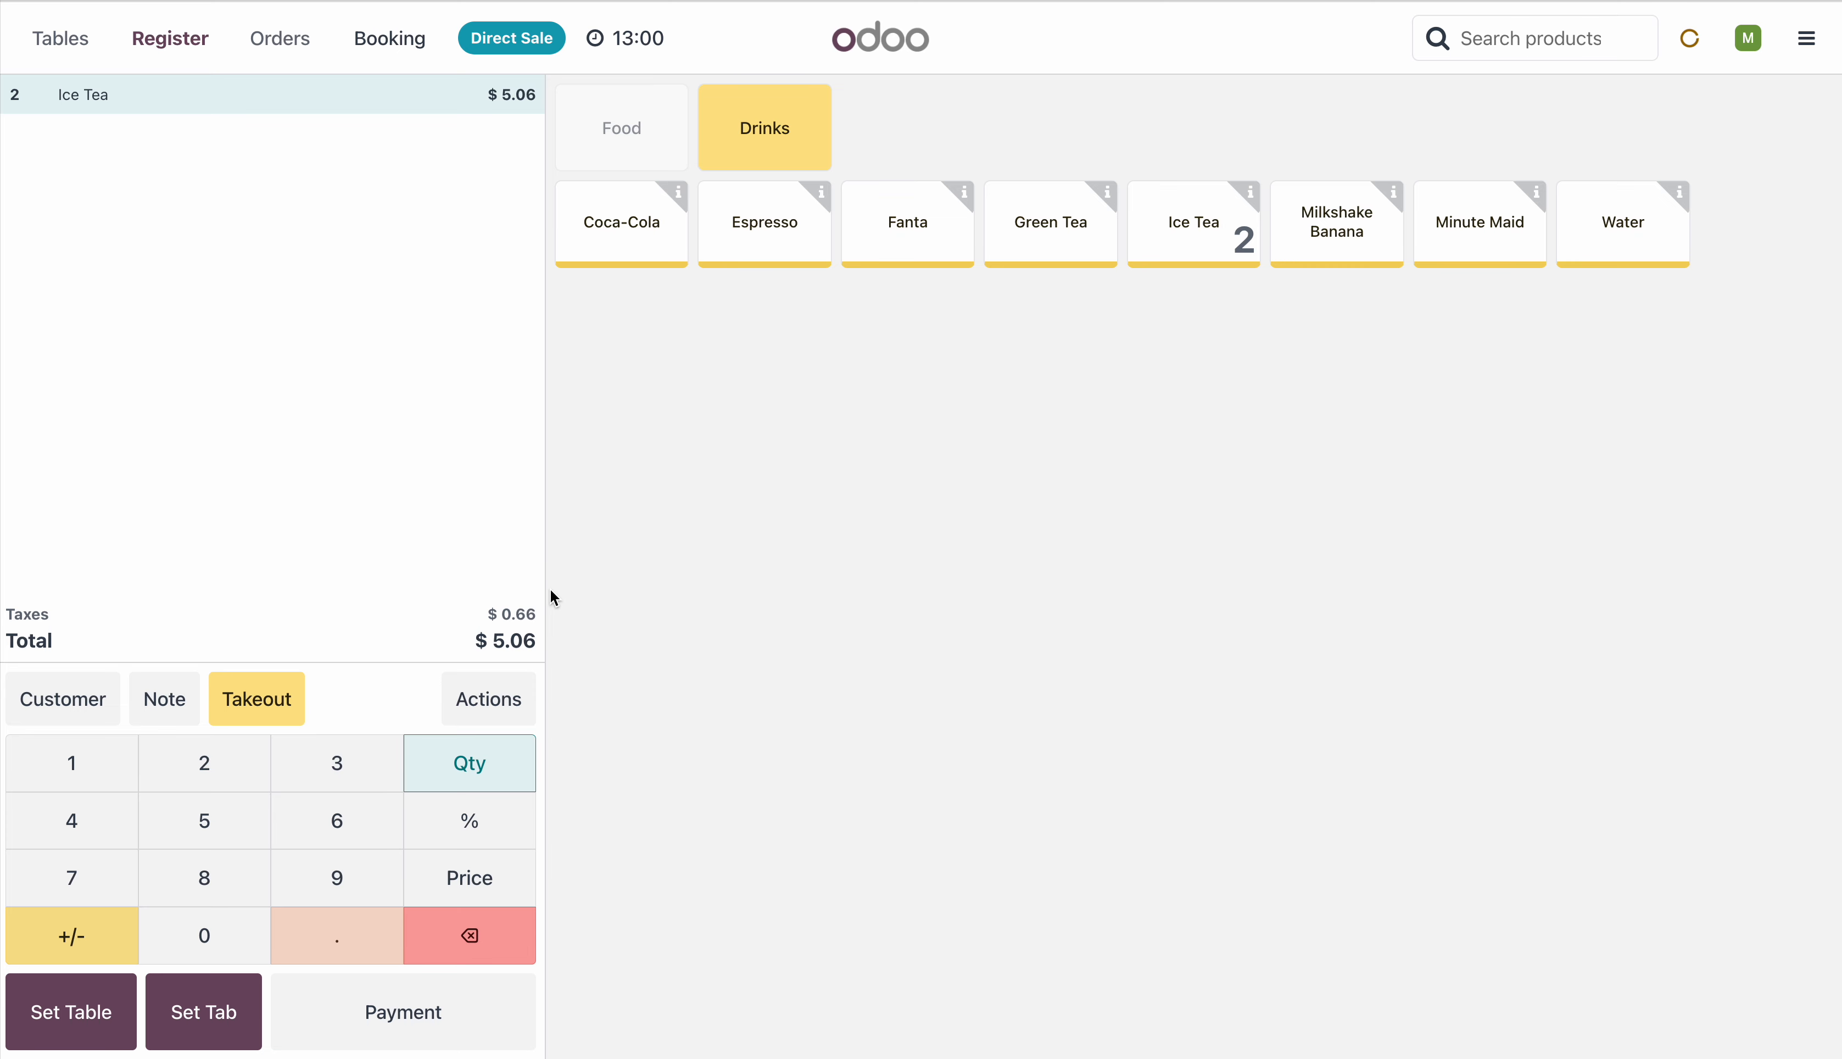
left_click(278, 703)
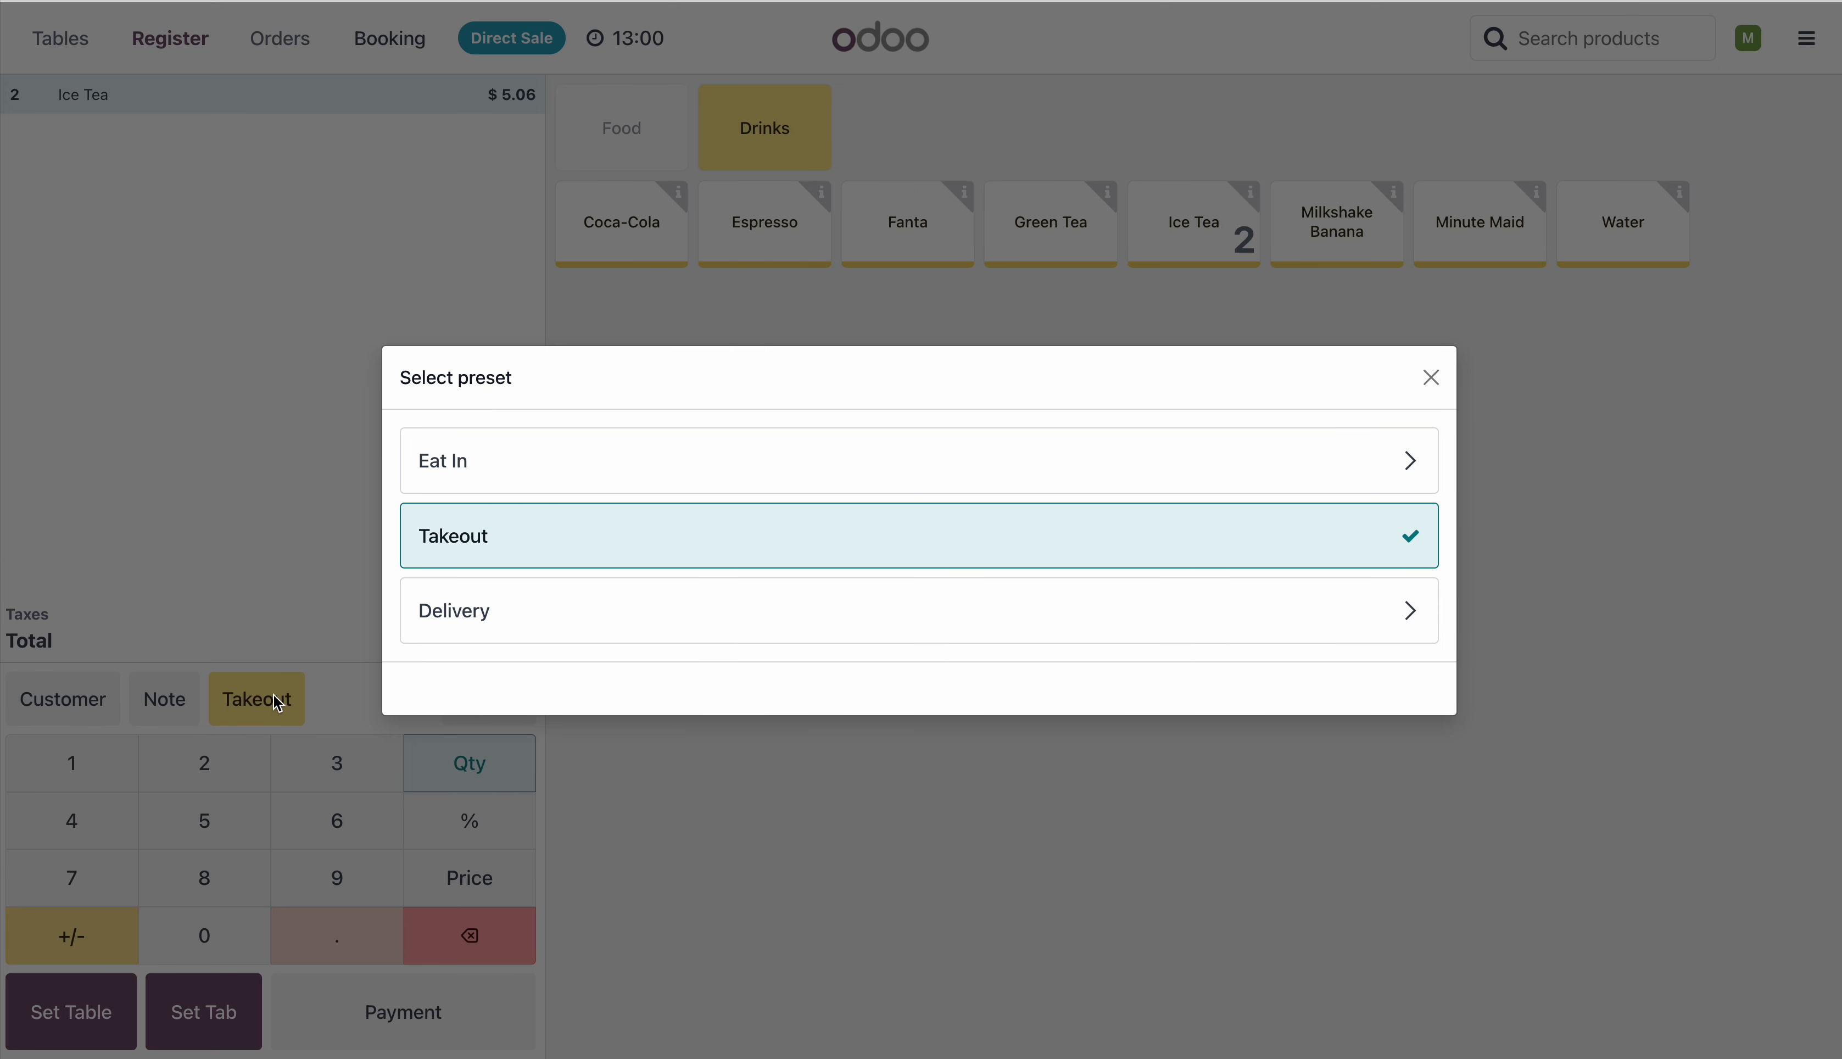
left_click(439, 559)
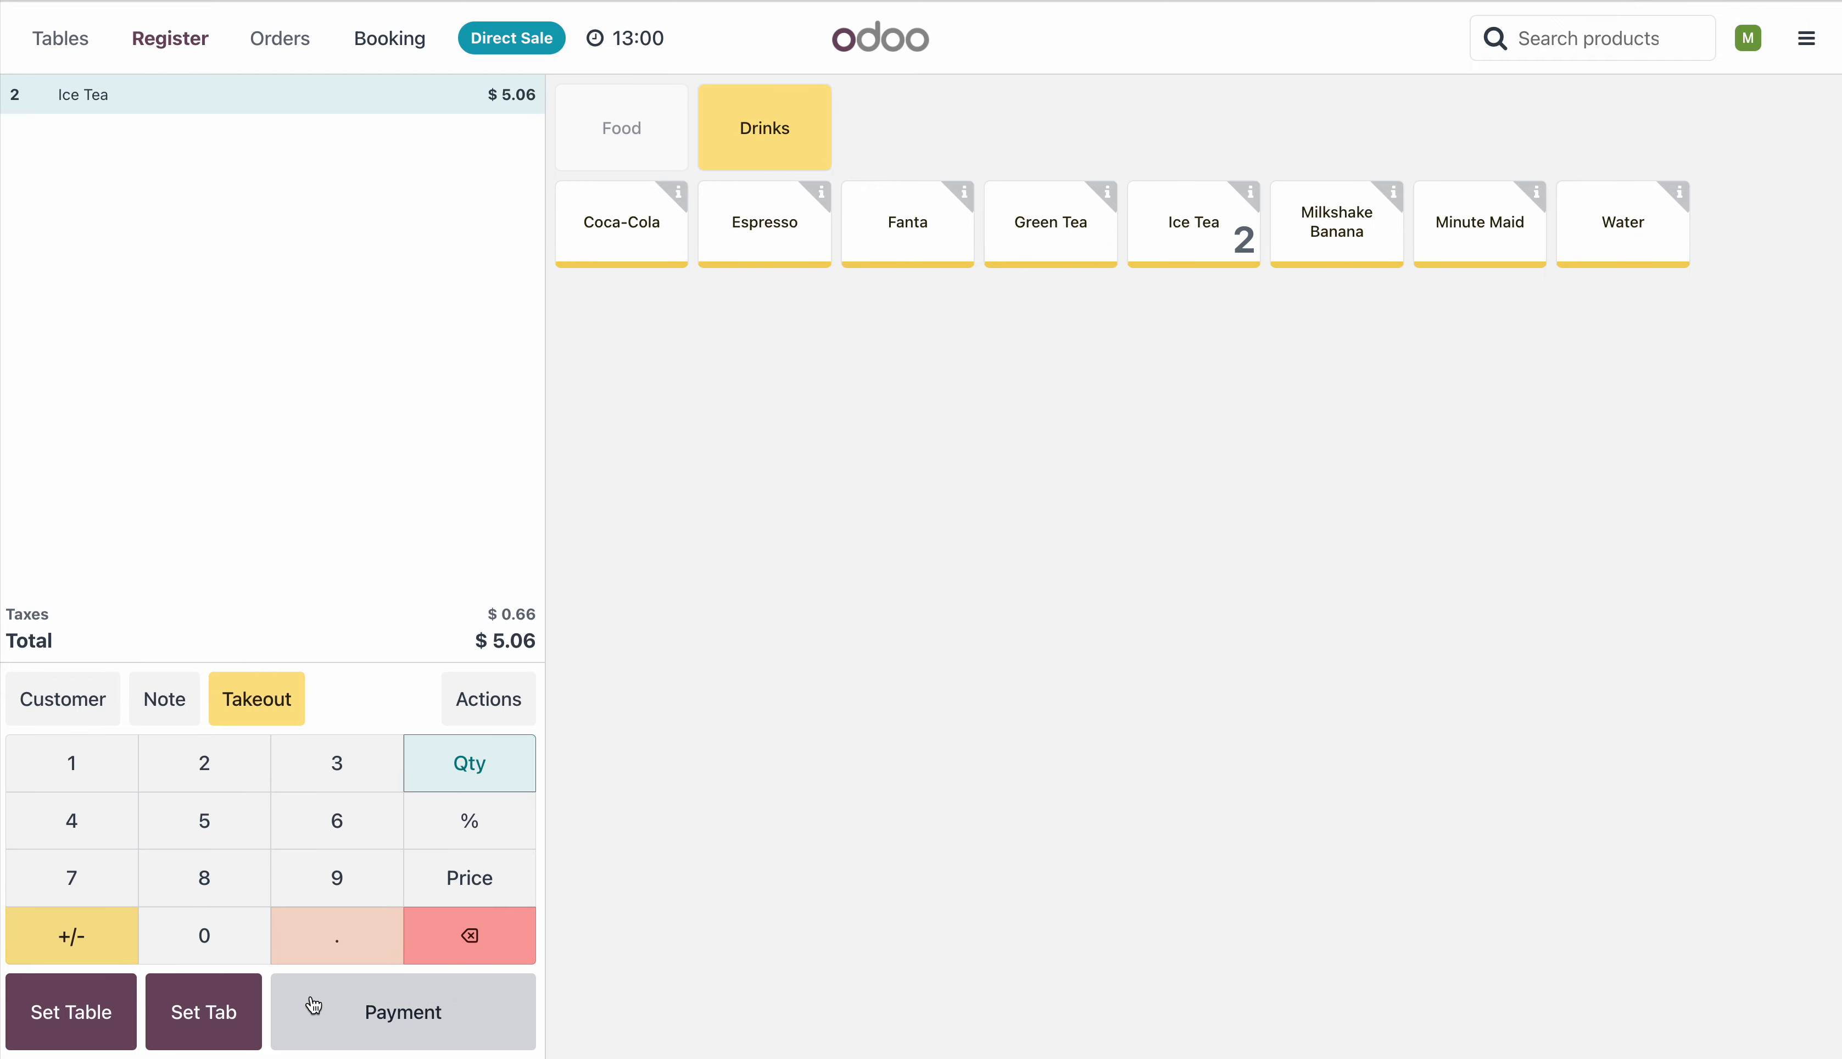
- Pay the takeout order in full by card, validate the payment, and close the receipt to return to the floor plan
left_click(333, 1019)
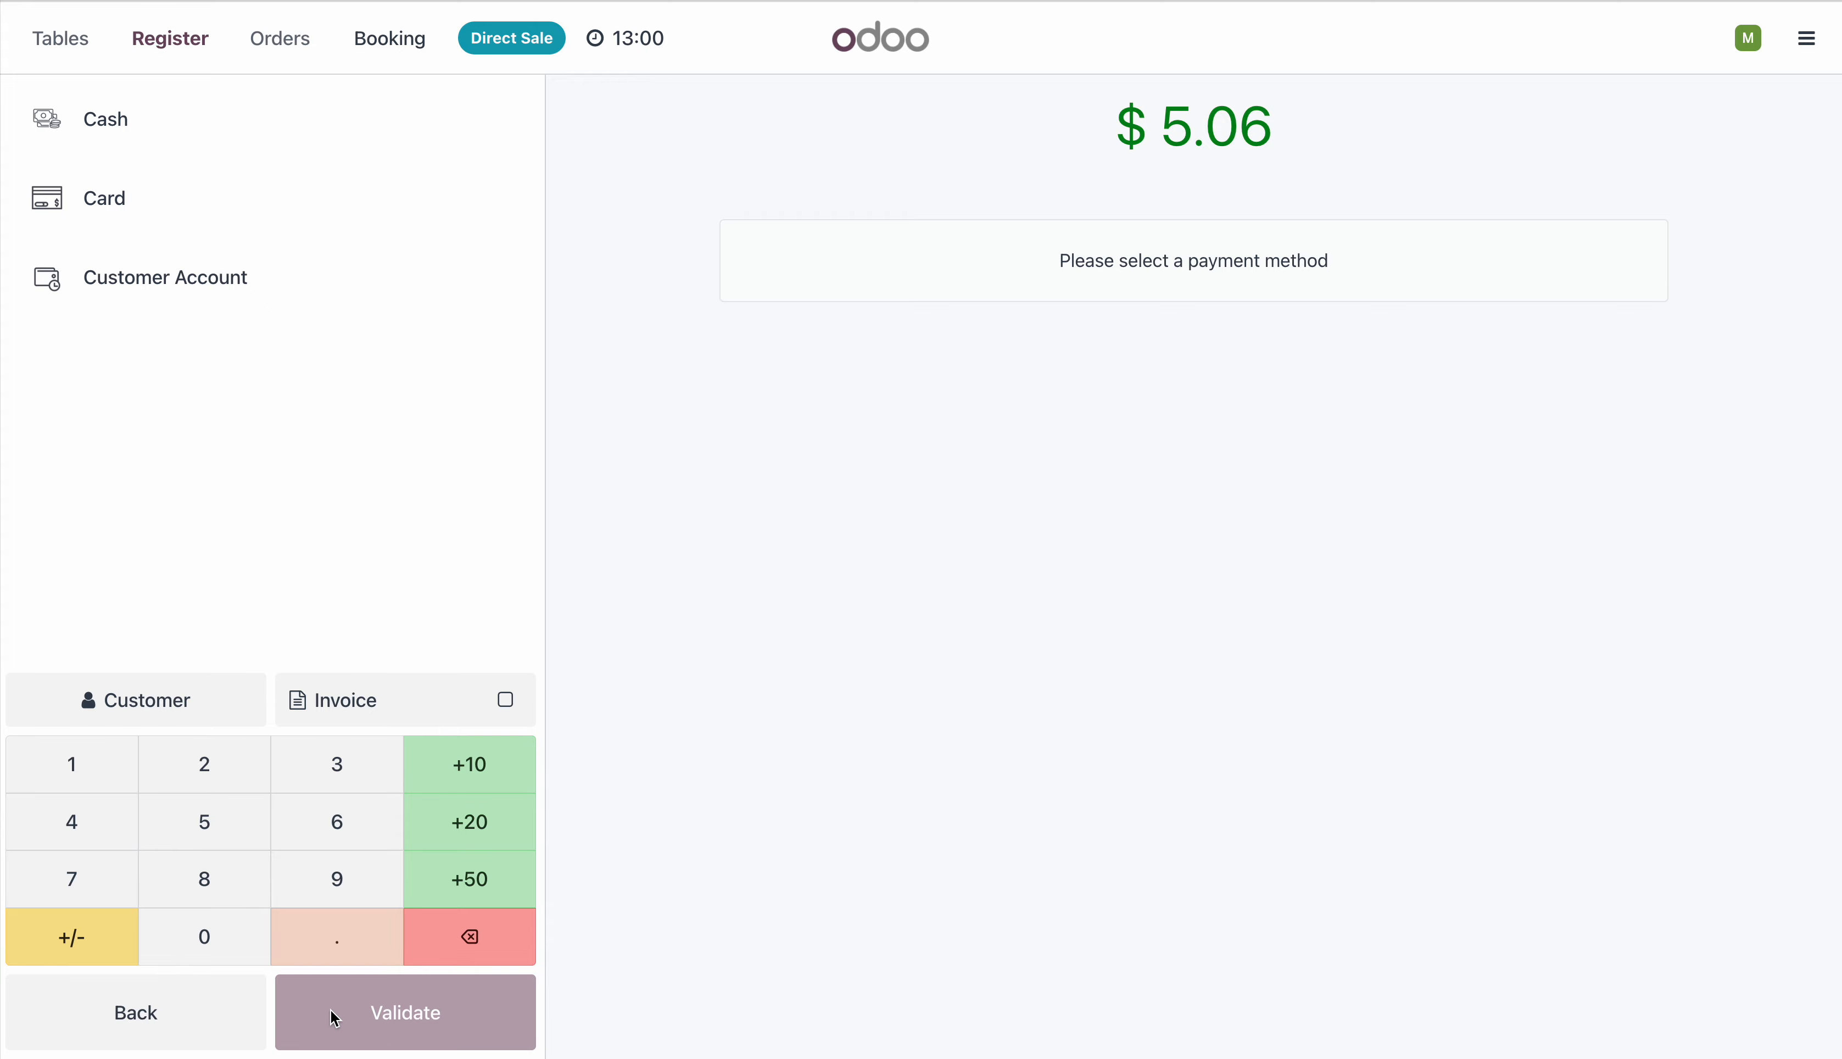
left_click(185, 193)
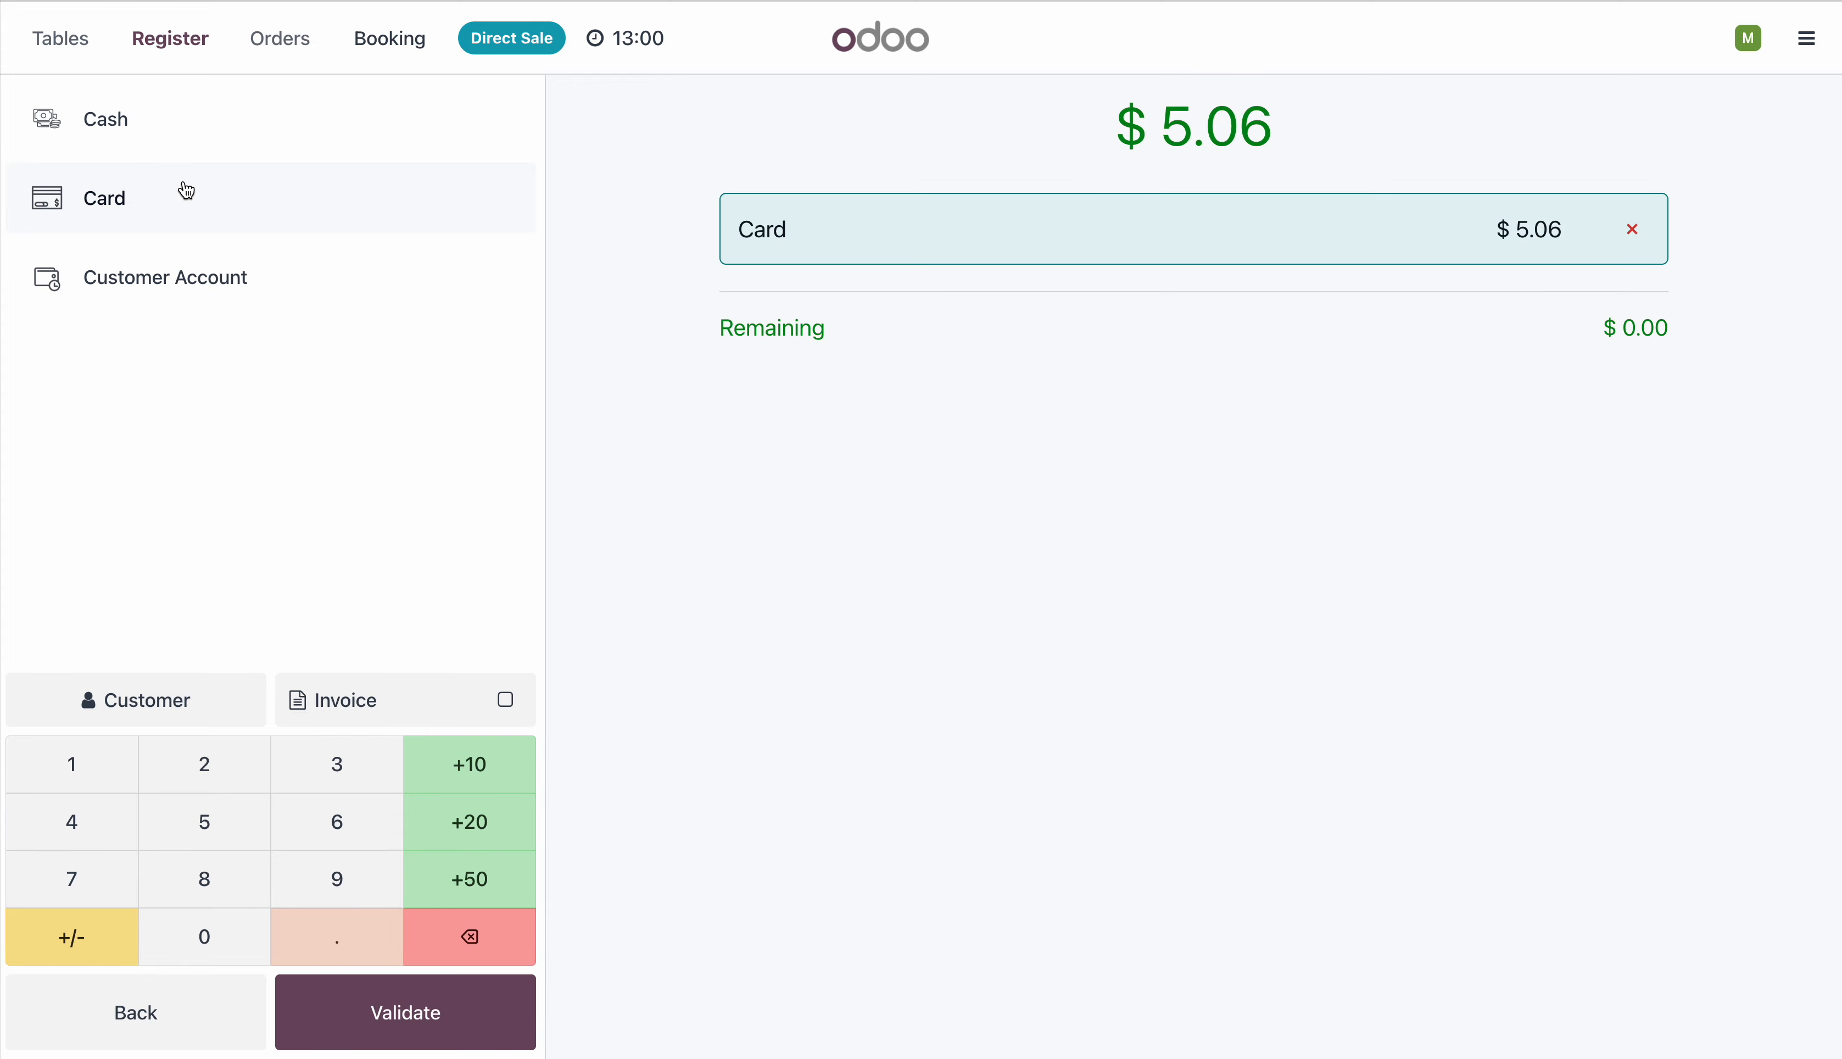
left_click(329, 994)
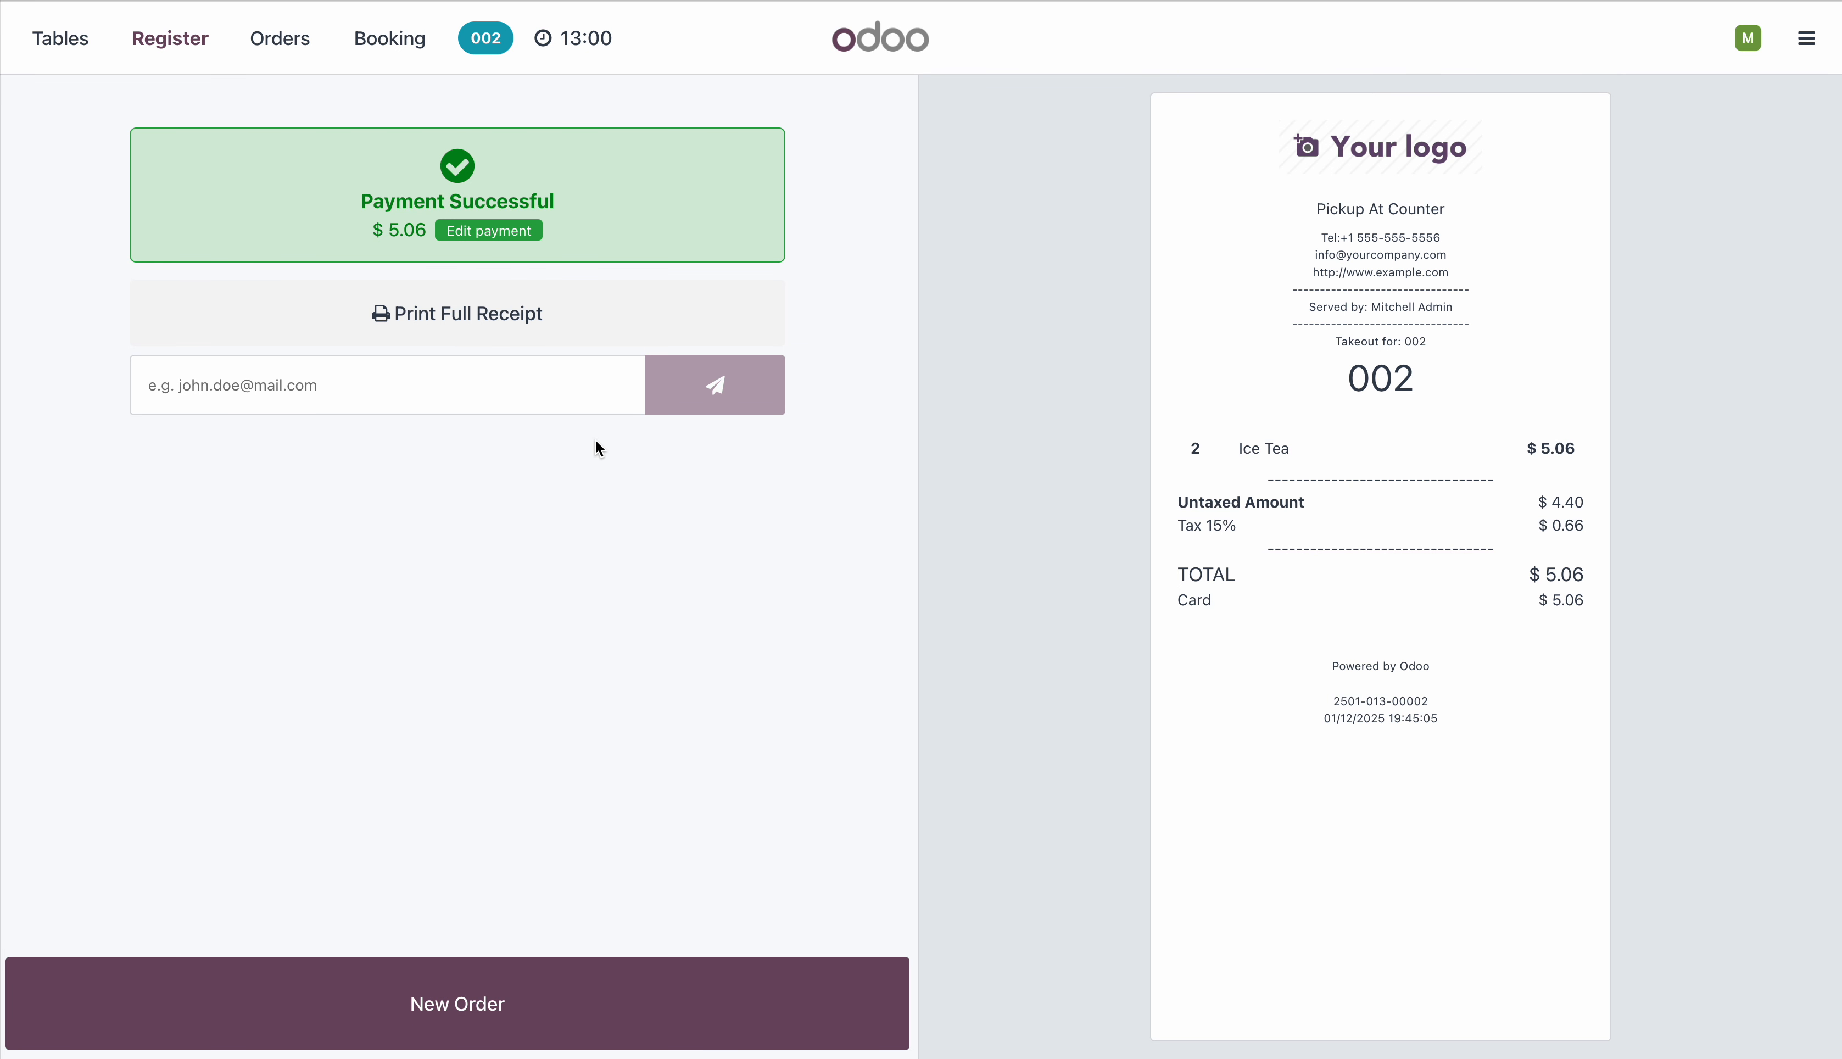
left_click(482, 1008)
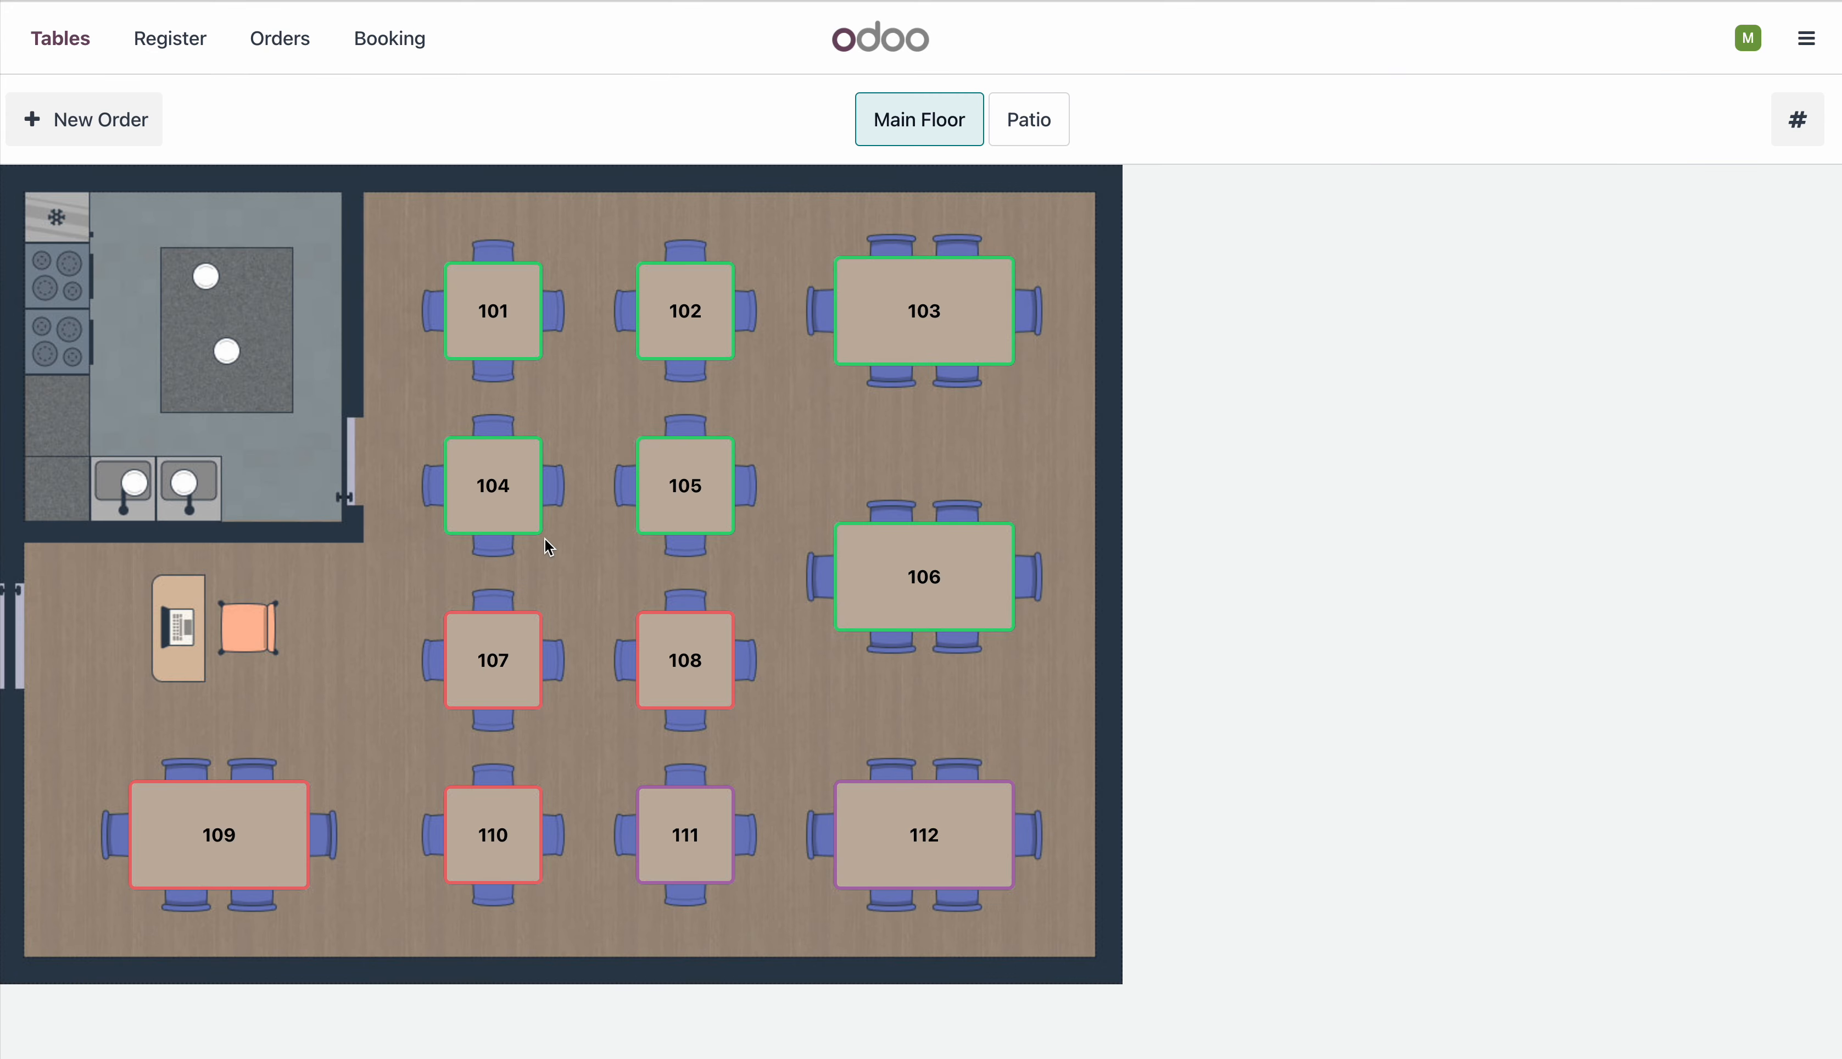
- Start a new direct sale order and add two Milkshake Bananas
left_click(158, 135)
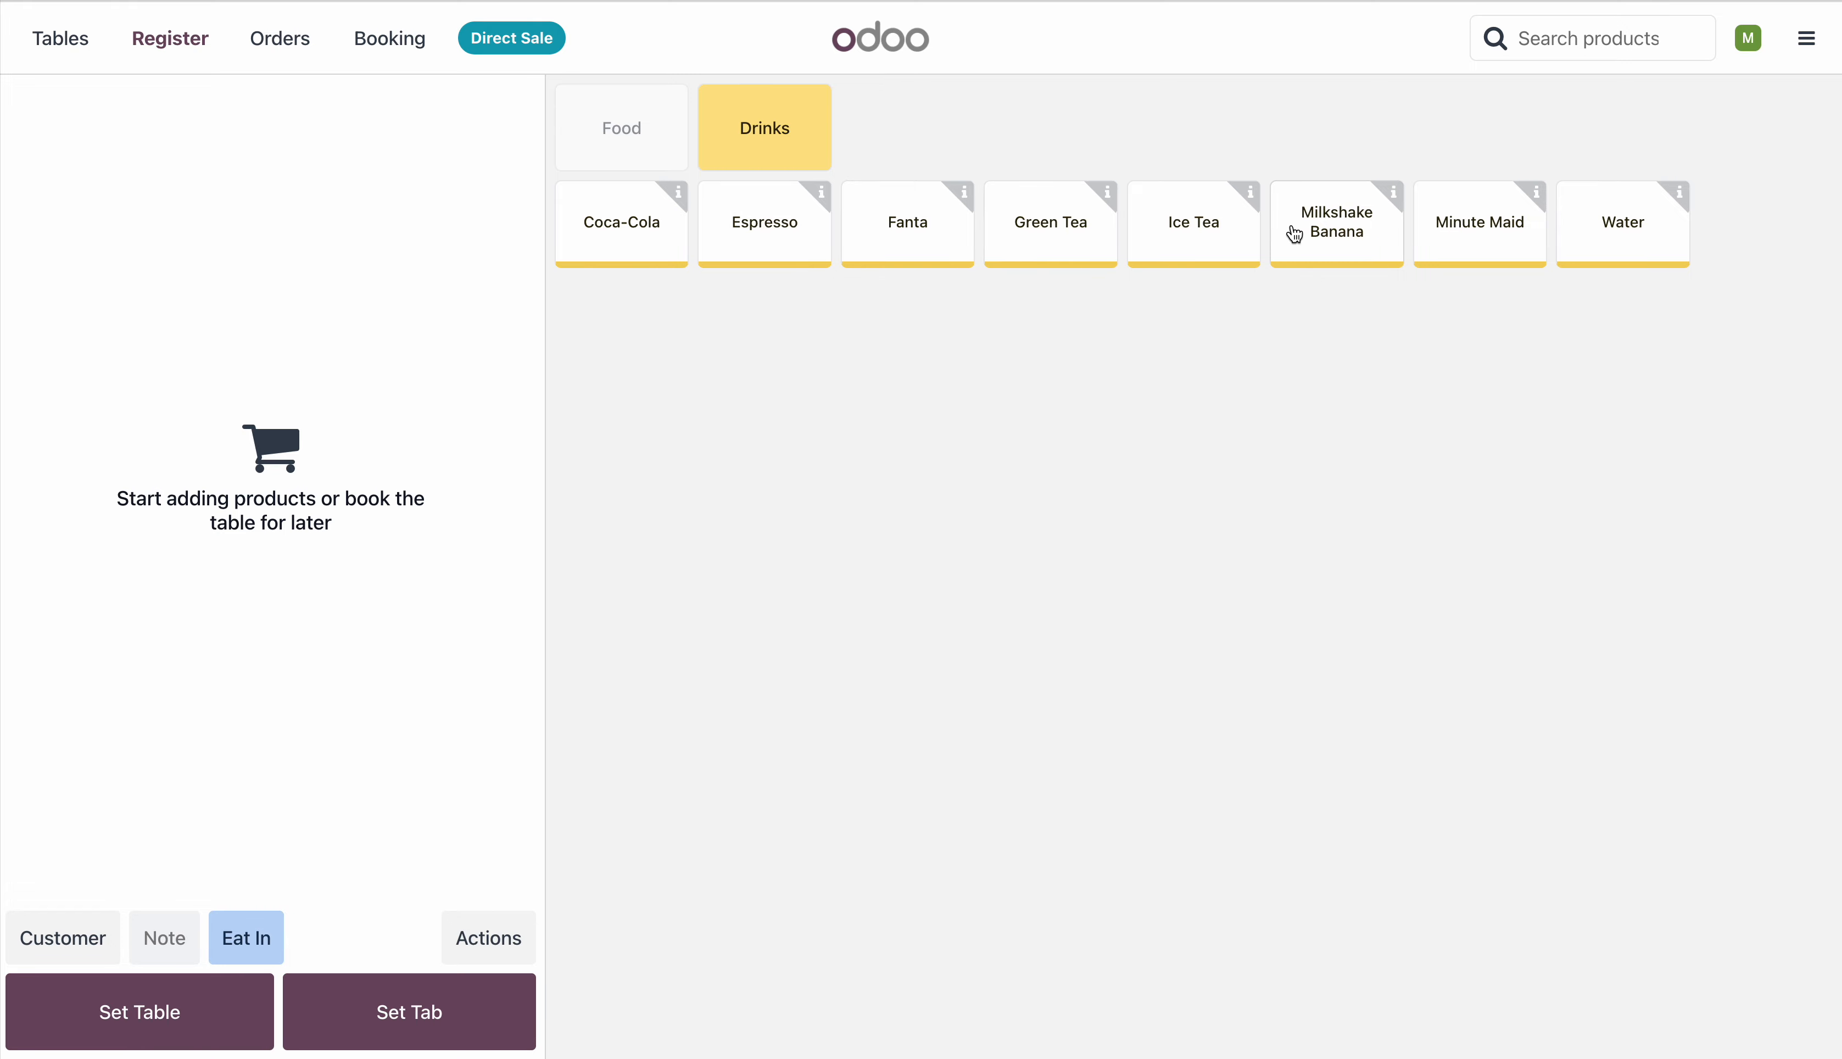
left_click(1347, 228)
left_click(1348, 229)
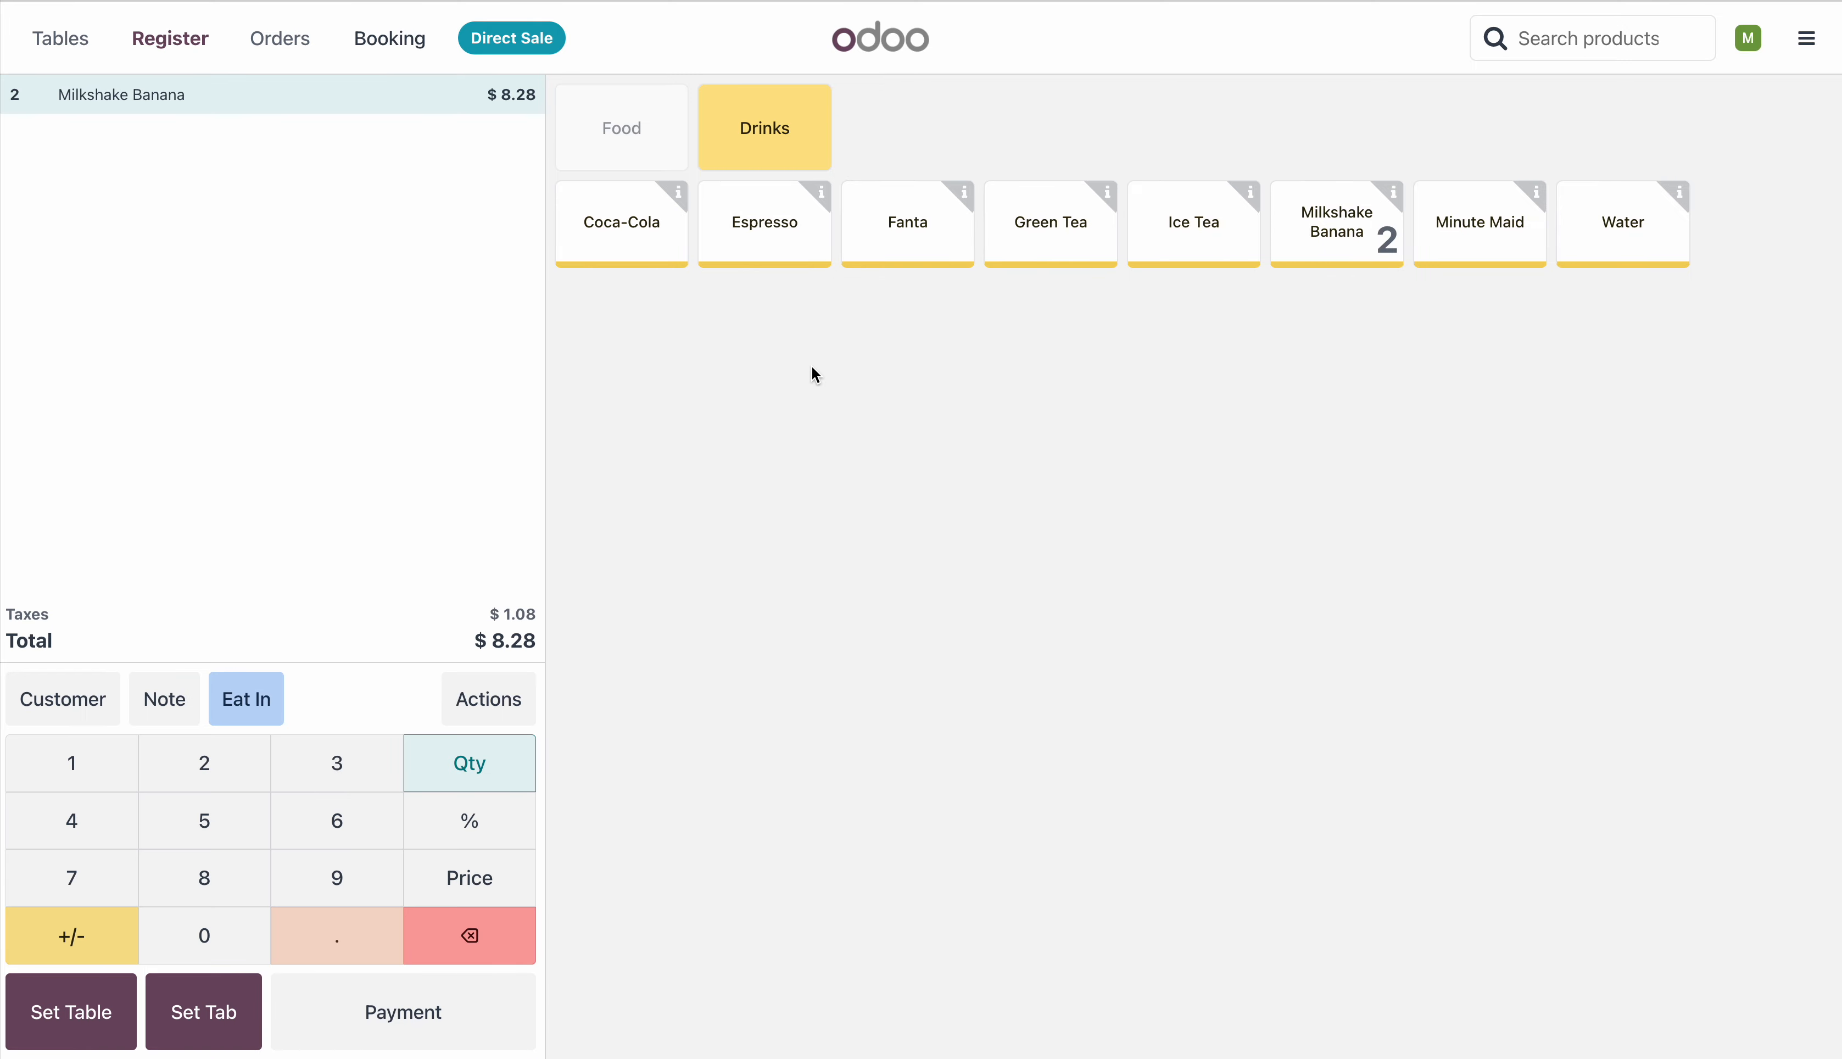
- Set the order's preset to Delivery with Azure Interior as the customer
left_click(259, 710)
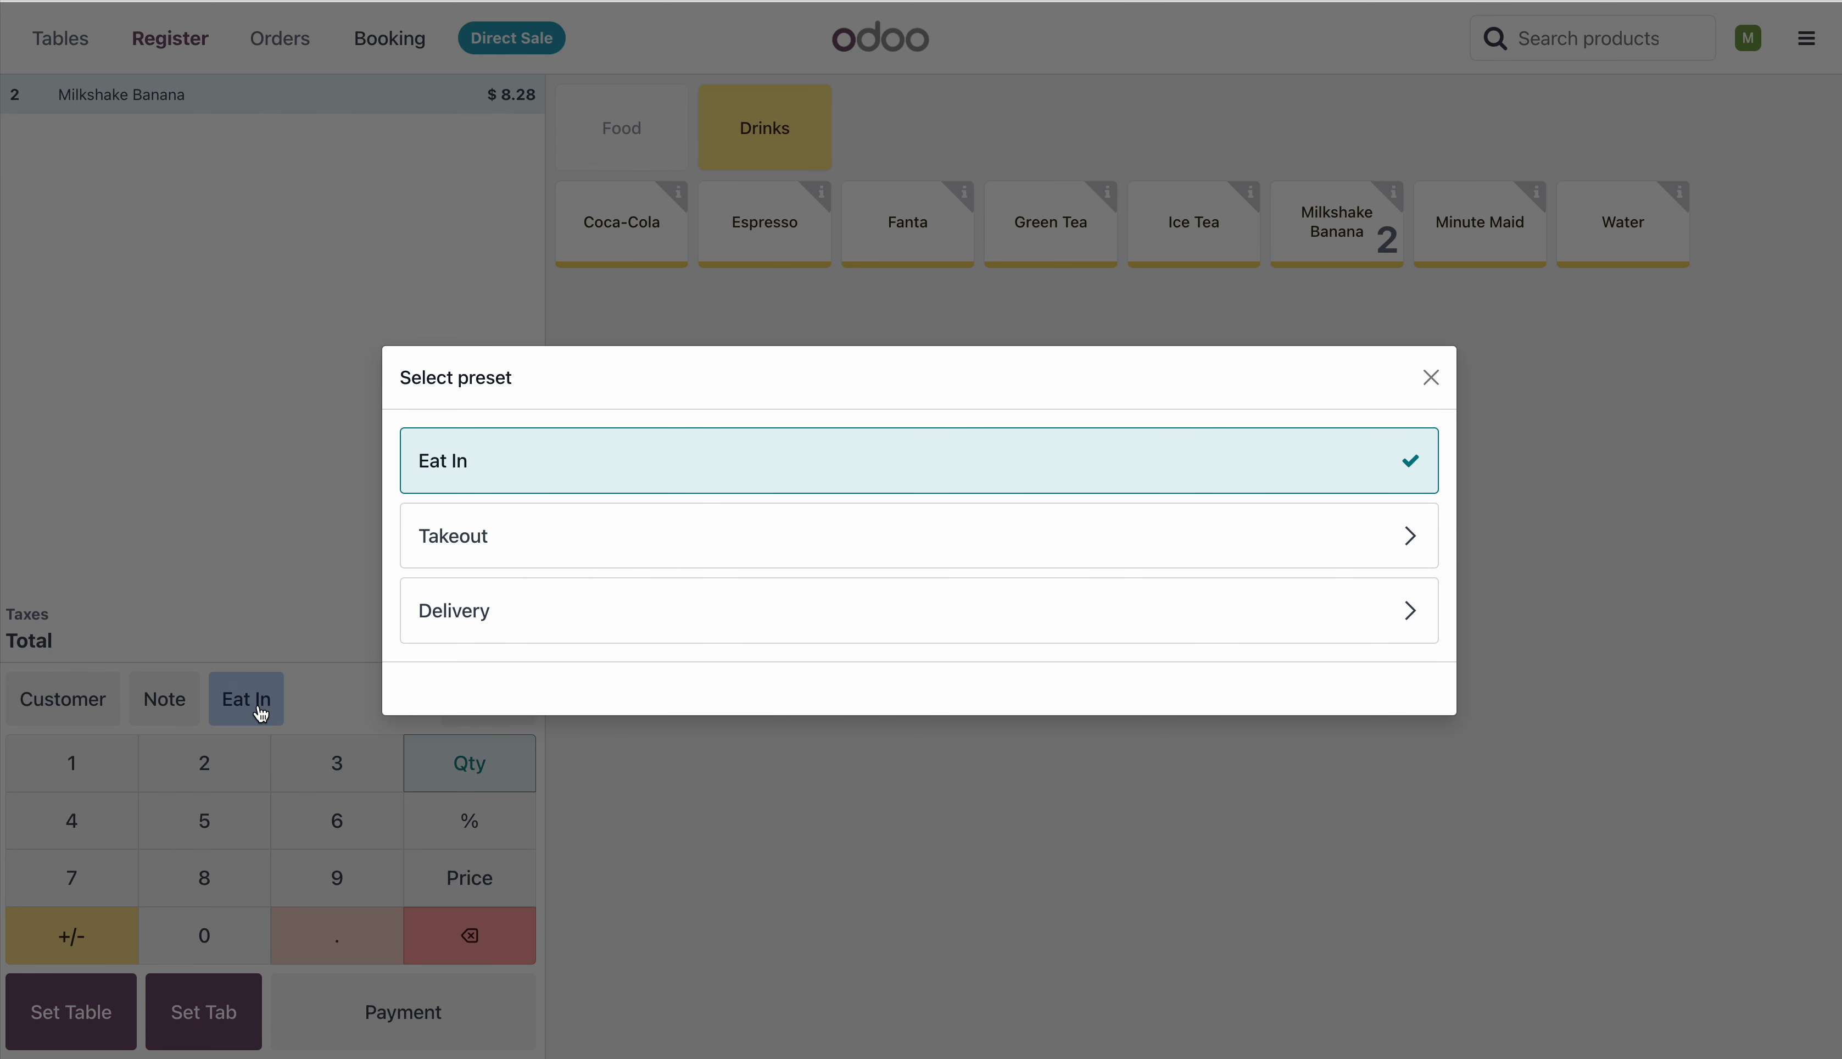
left_click(486, 612)
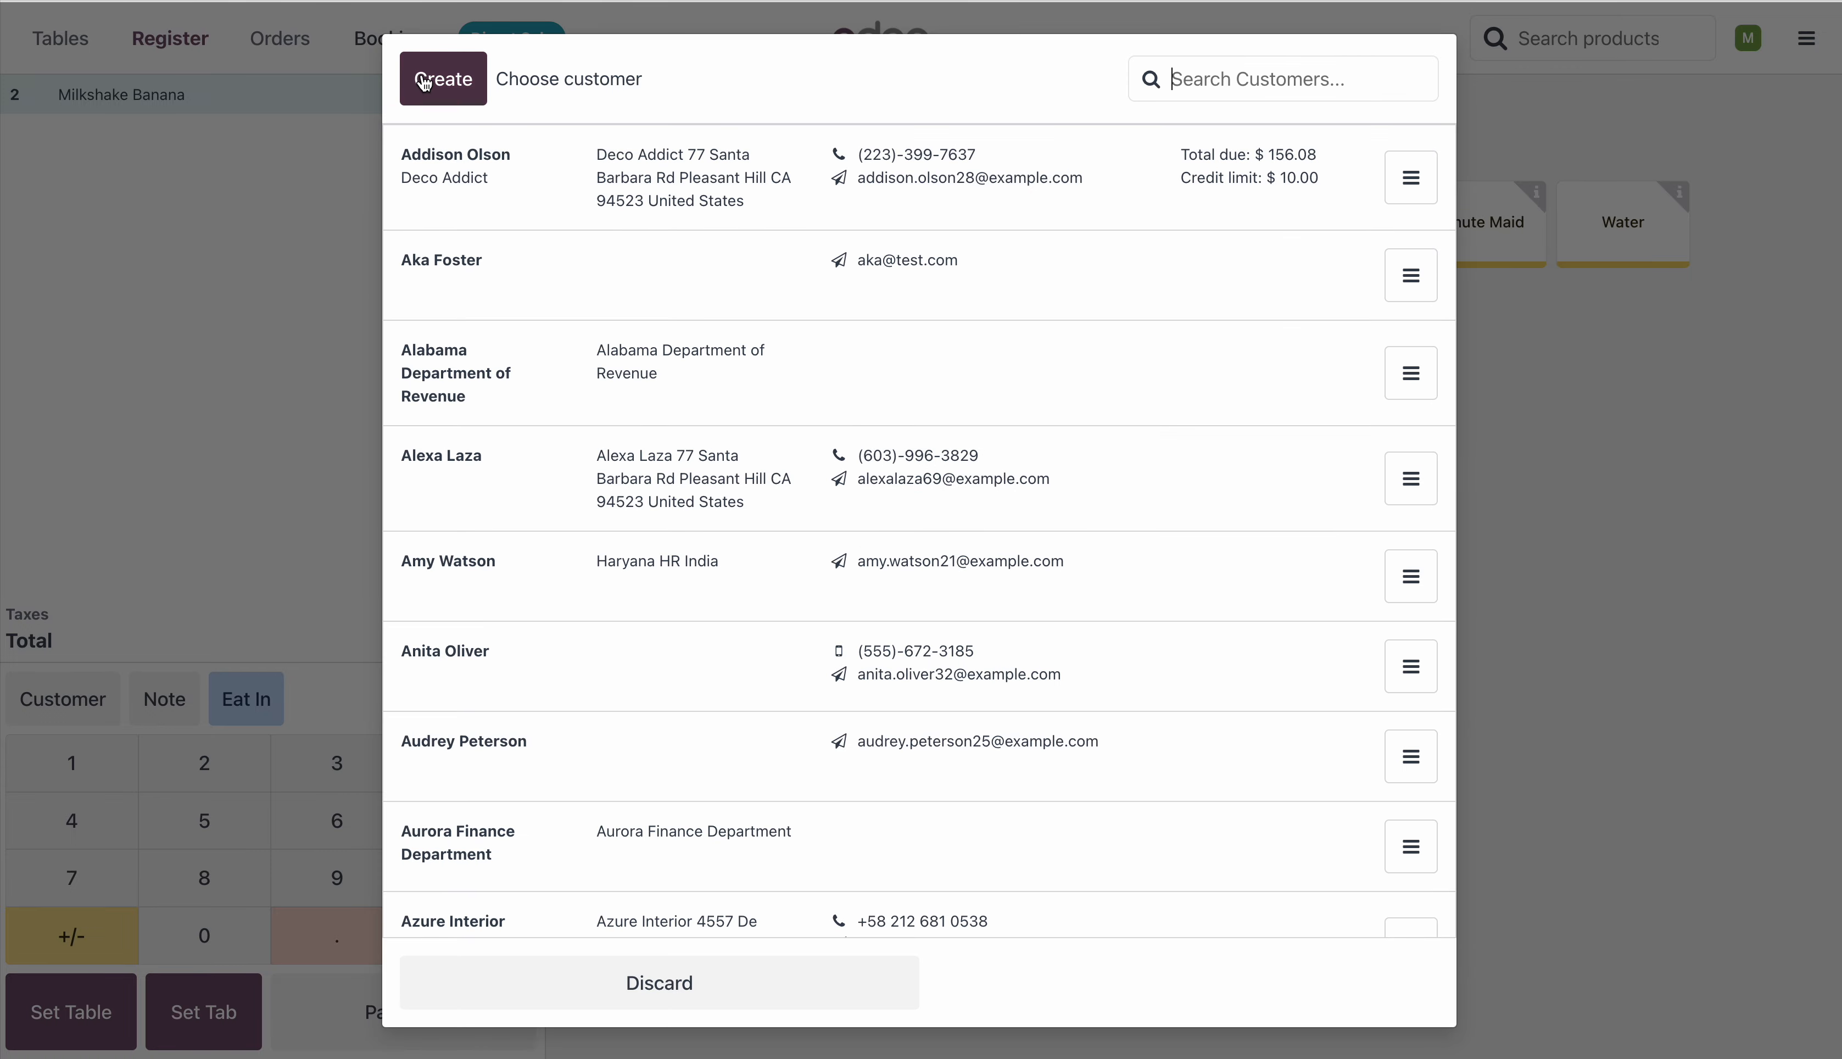
scroll(1099, 465, "down", 2)
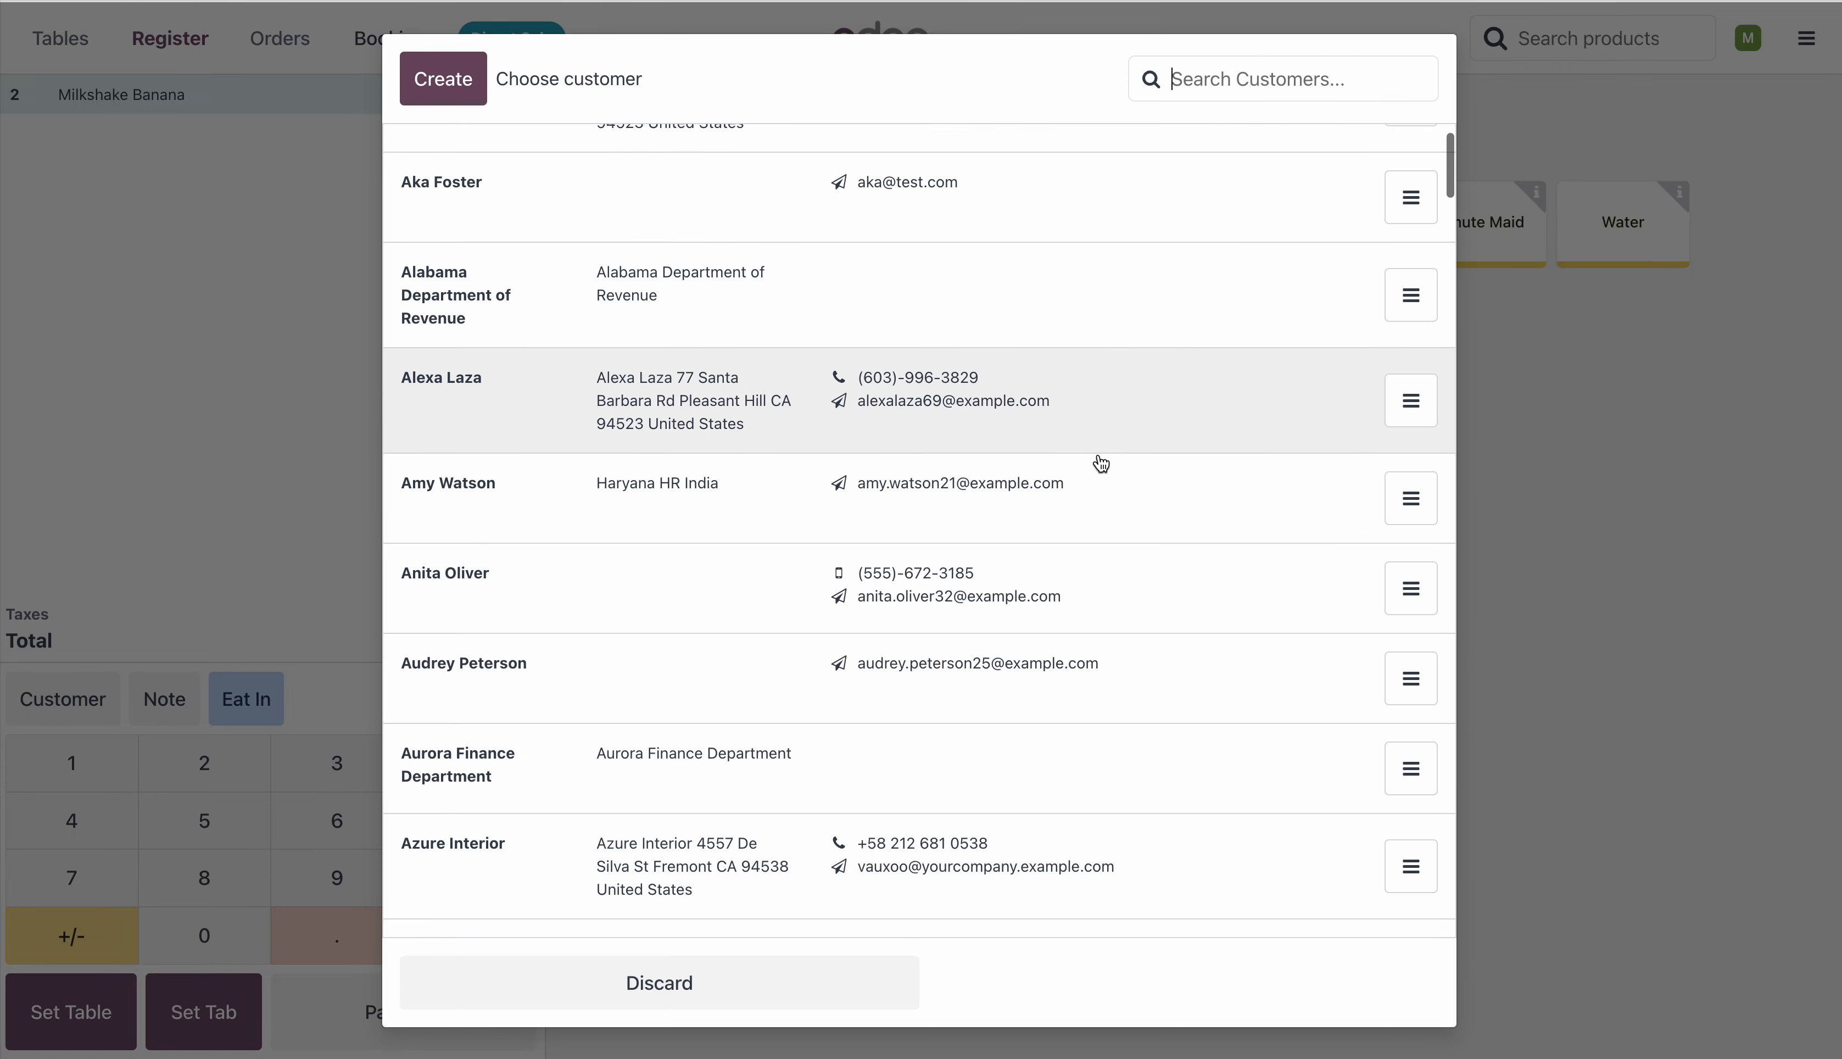
left_click(1023, 841)
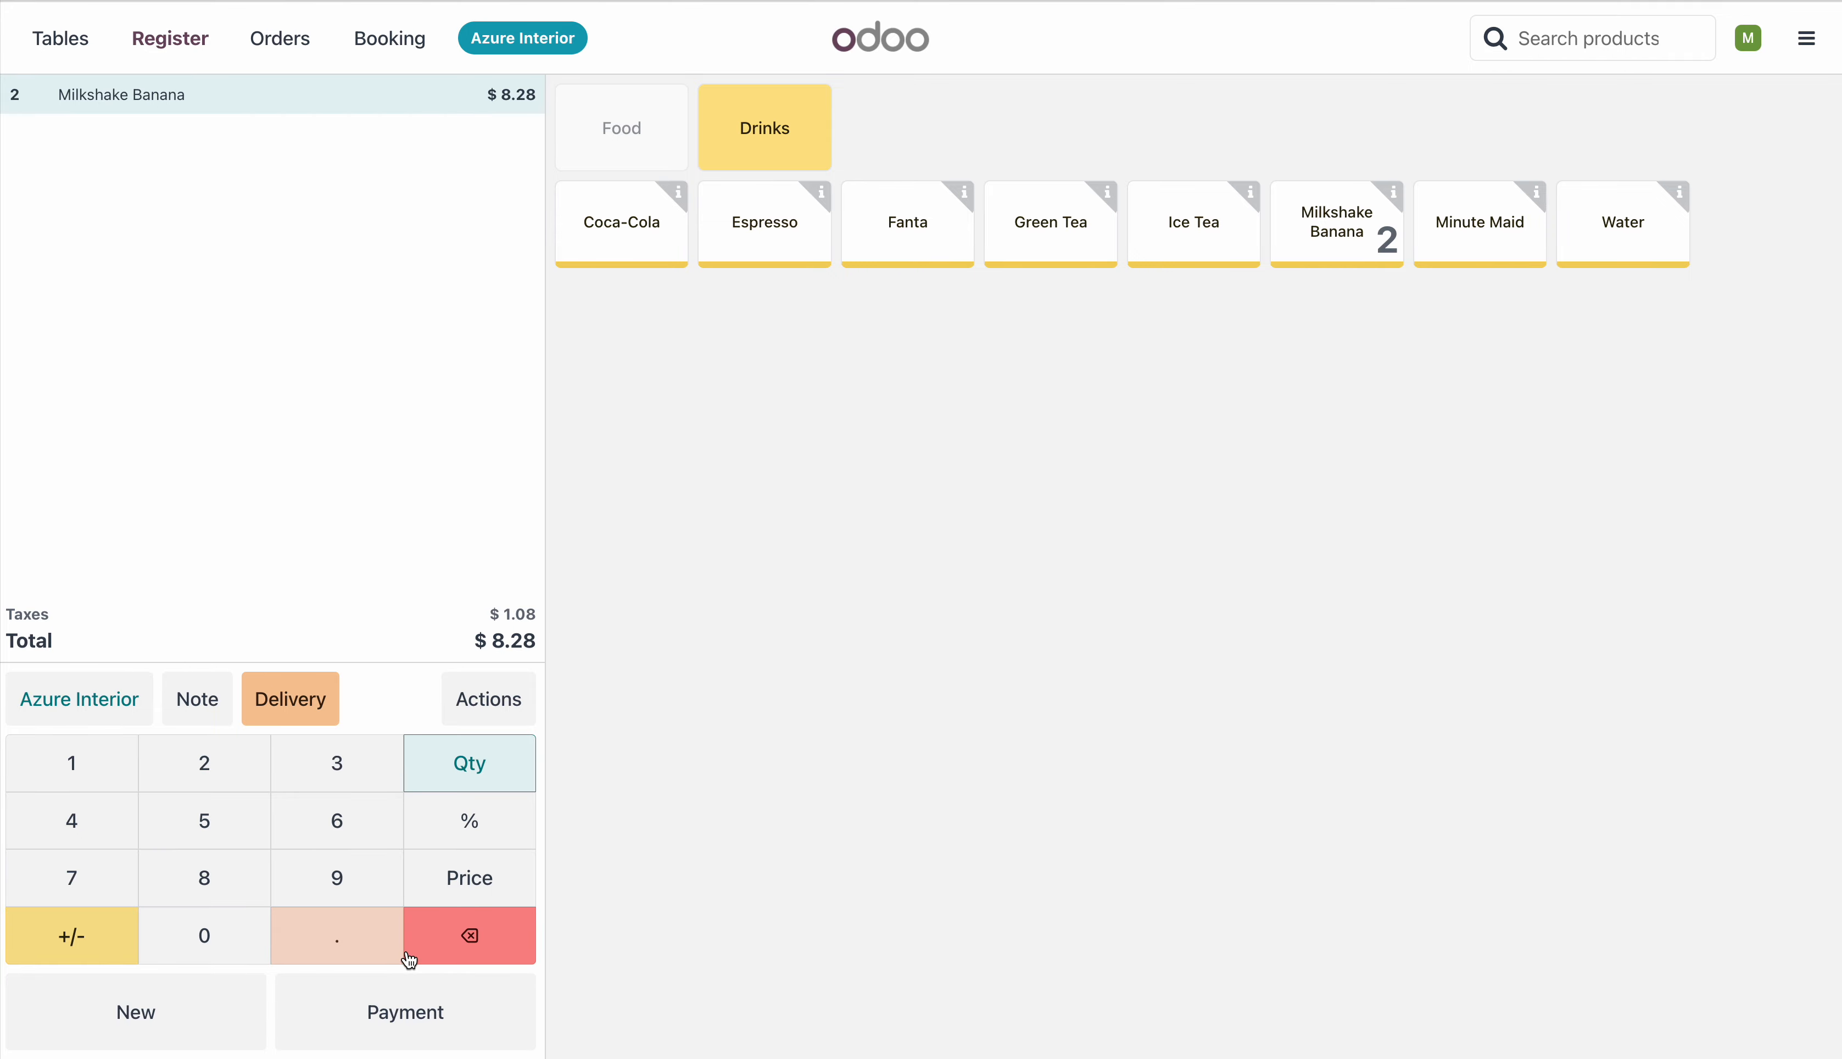
- Pay the delivery order in full in cash, validate it, and close the receipt to return to the floor plan
left_click(387, 1023)
left_click(106, 119)
left_click(405, 1012)
left_click(409, 1012)
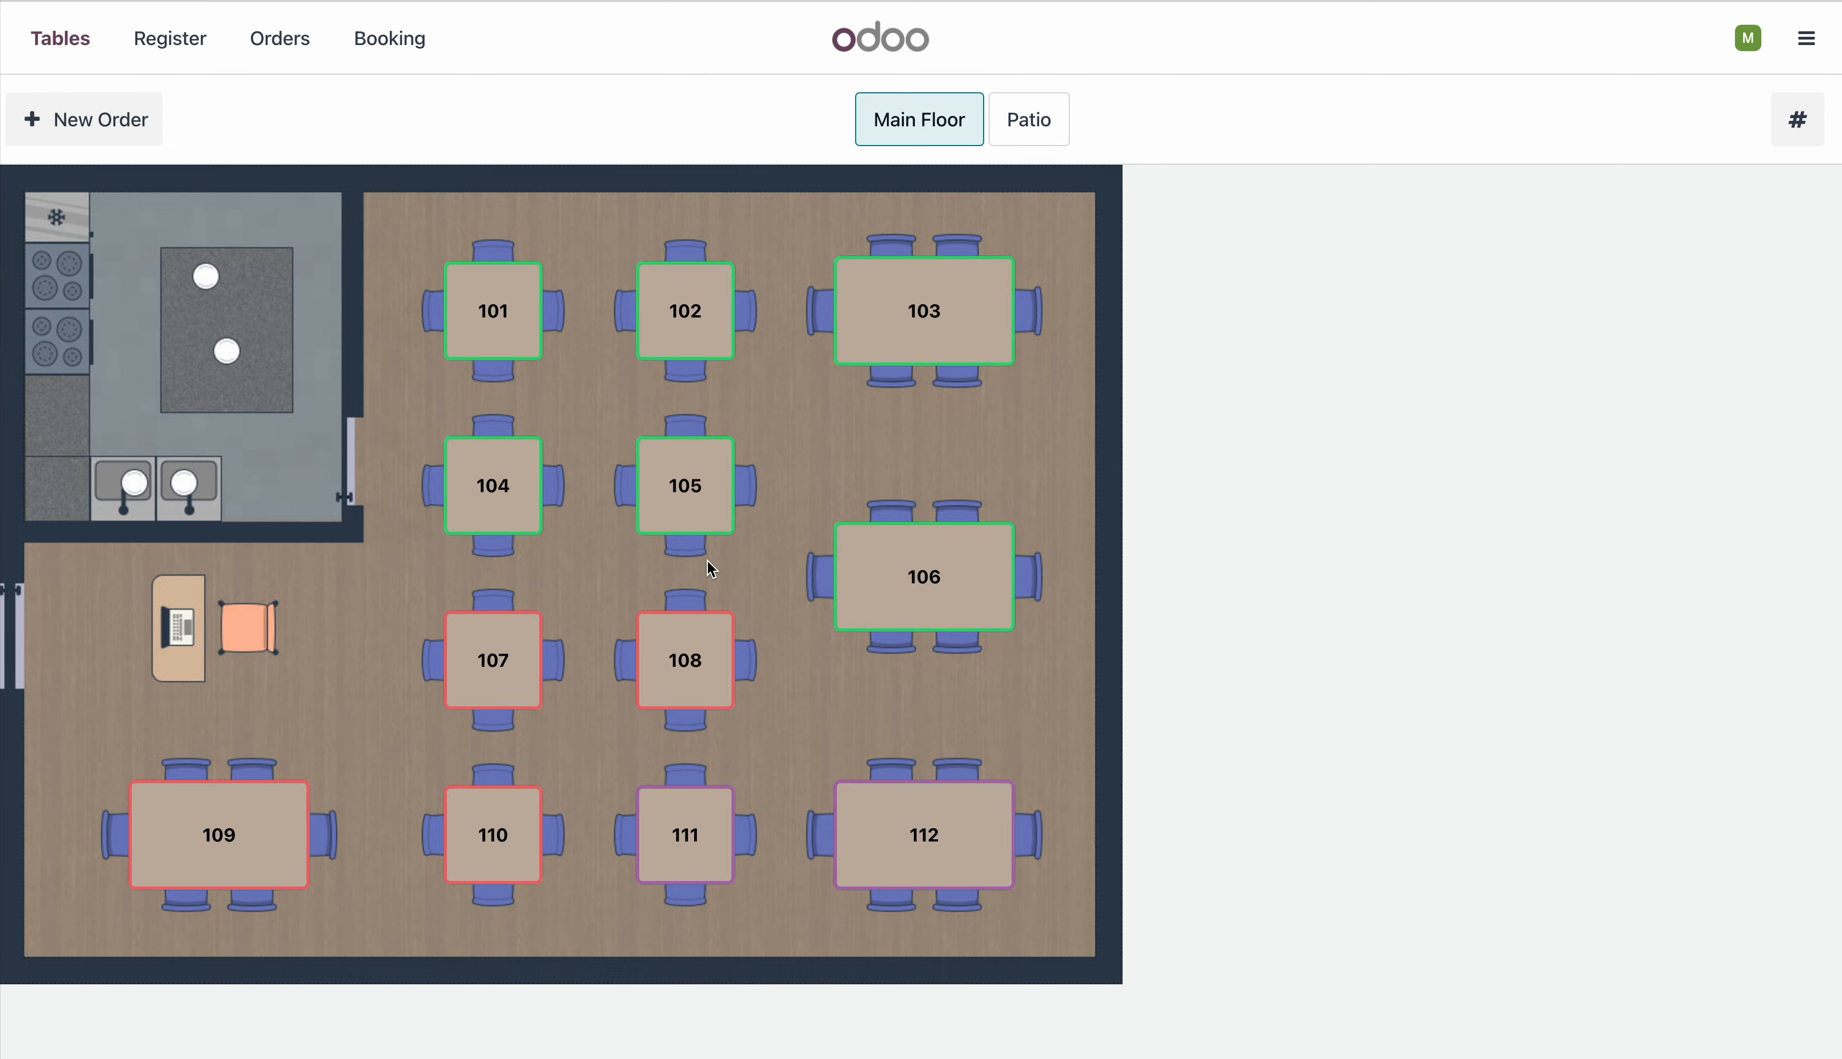
- View the active orders list and the table booking schedule with its Main Floor and Patio resources
left_click(294, 49)
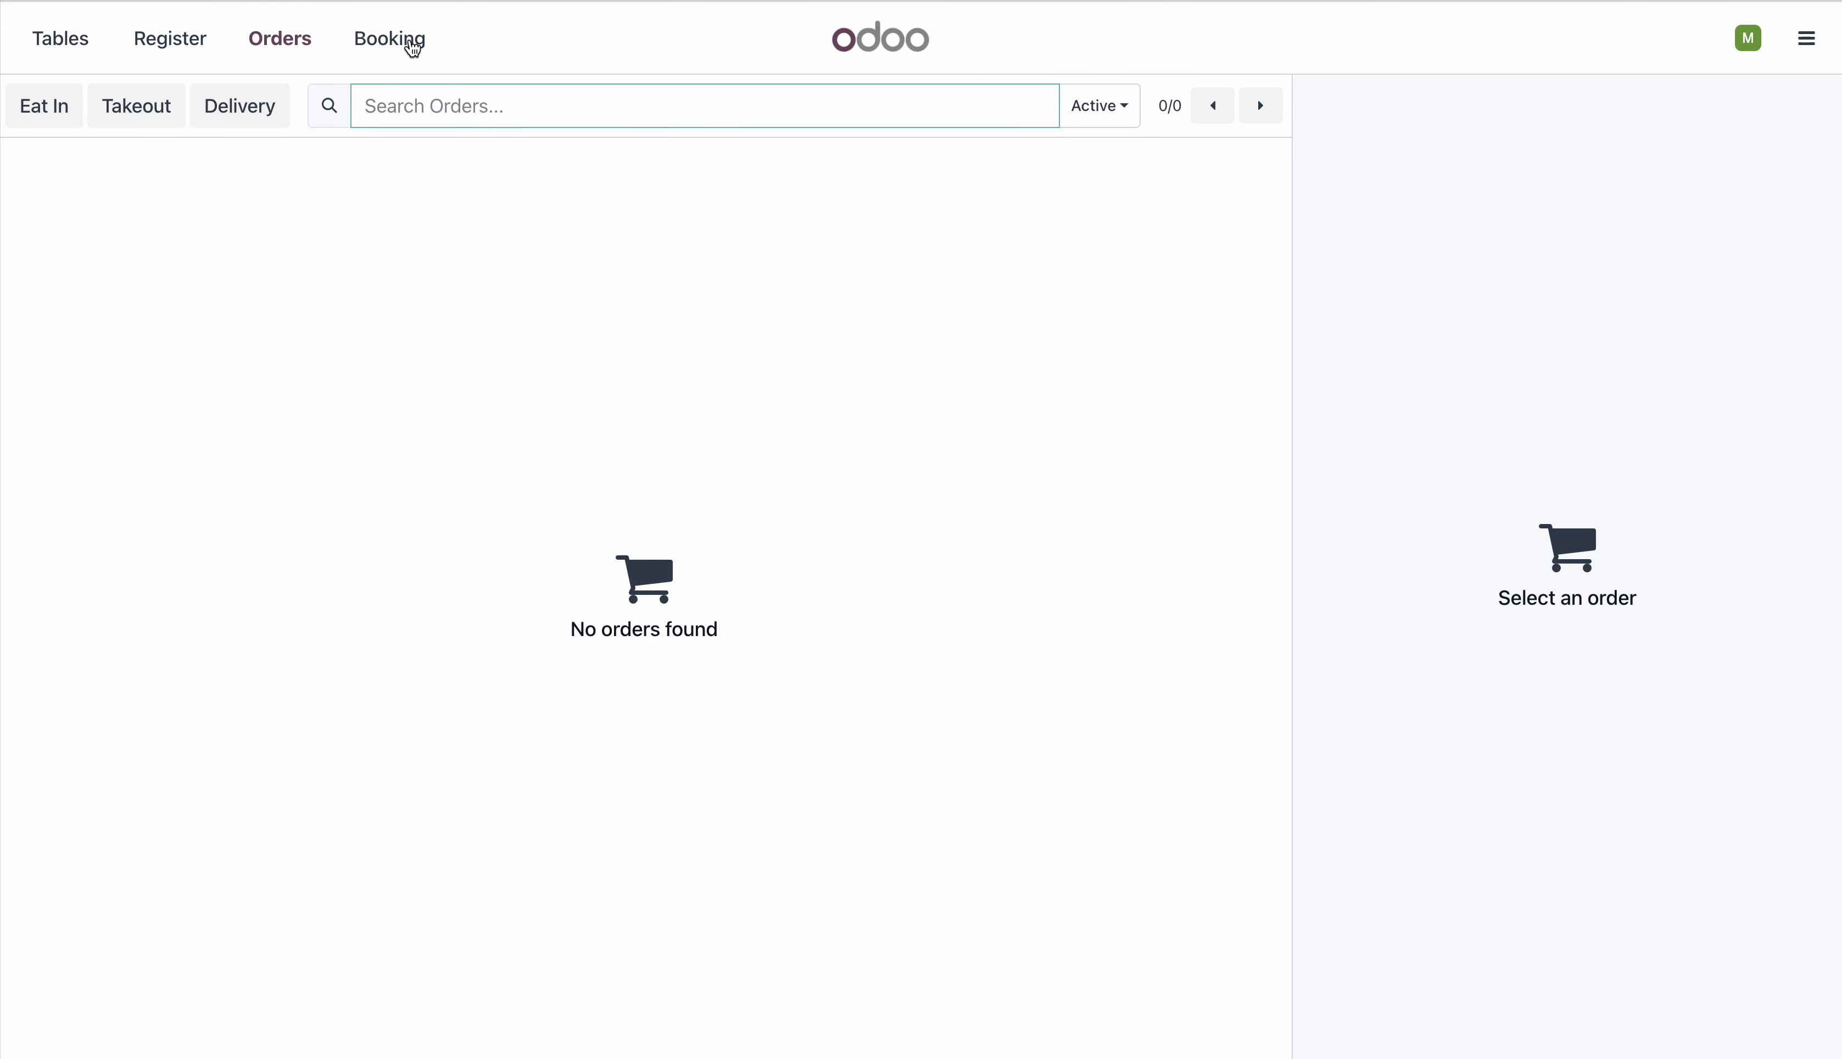
left_click(196, 47)
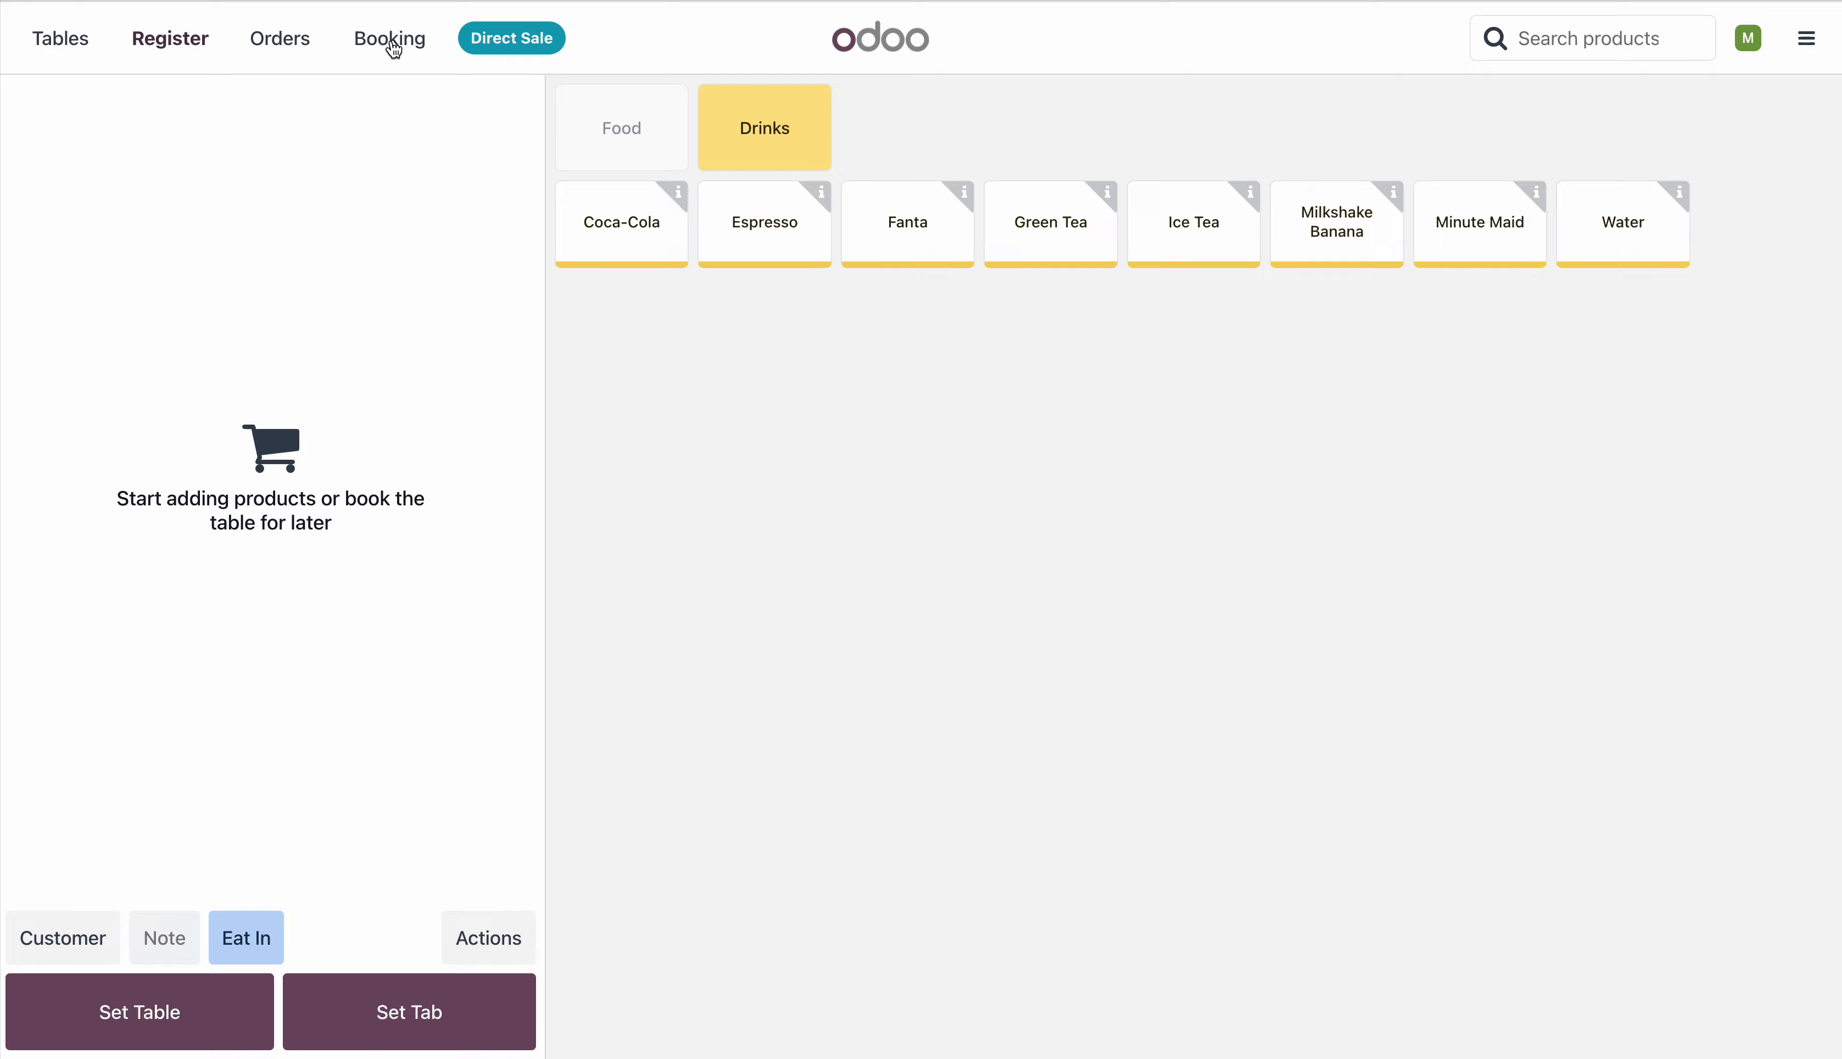
left_click(392, 40)
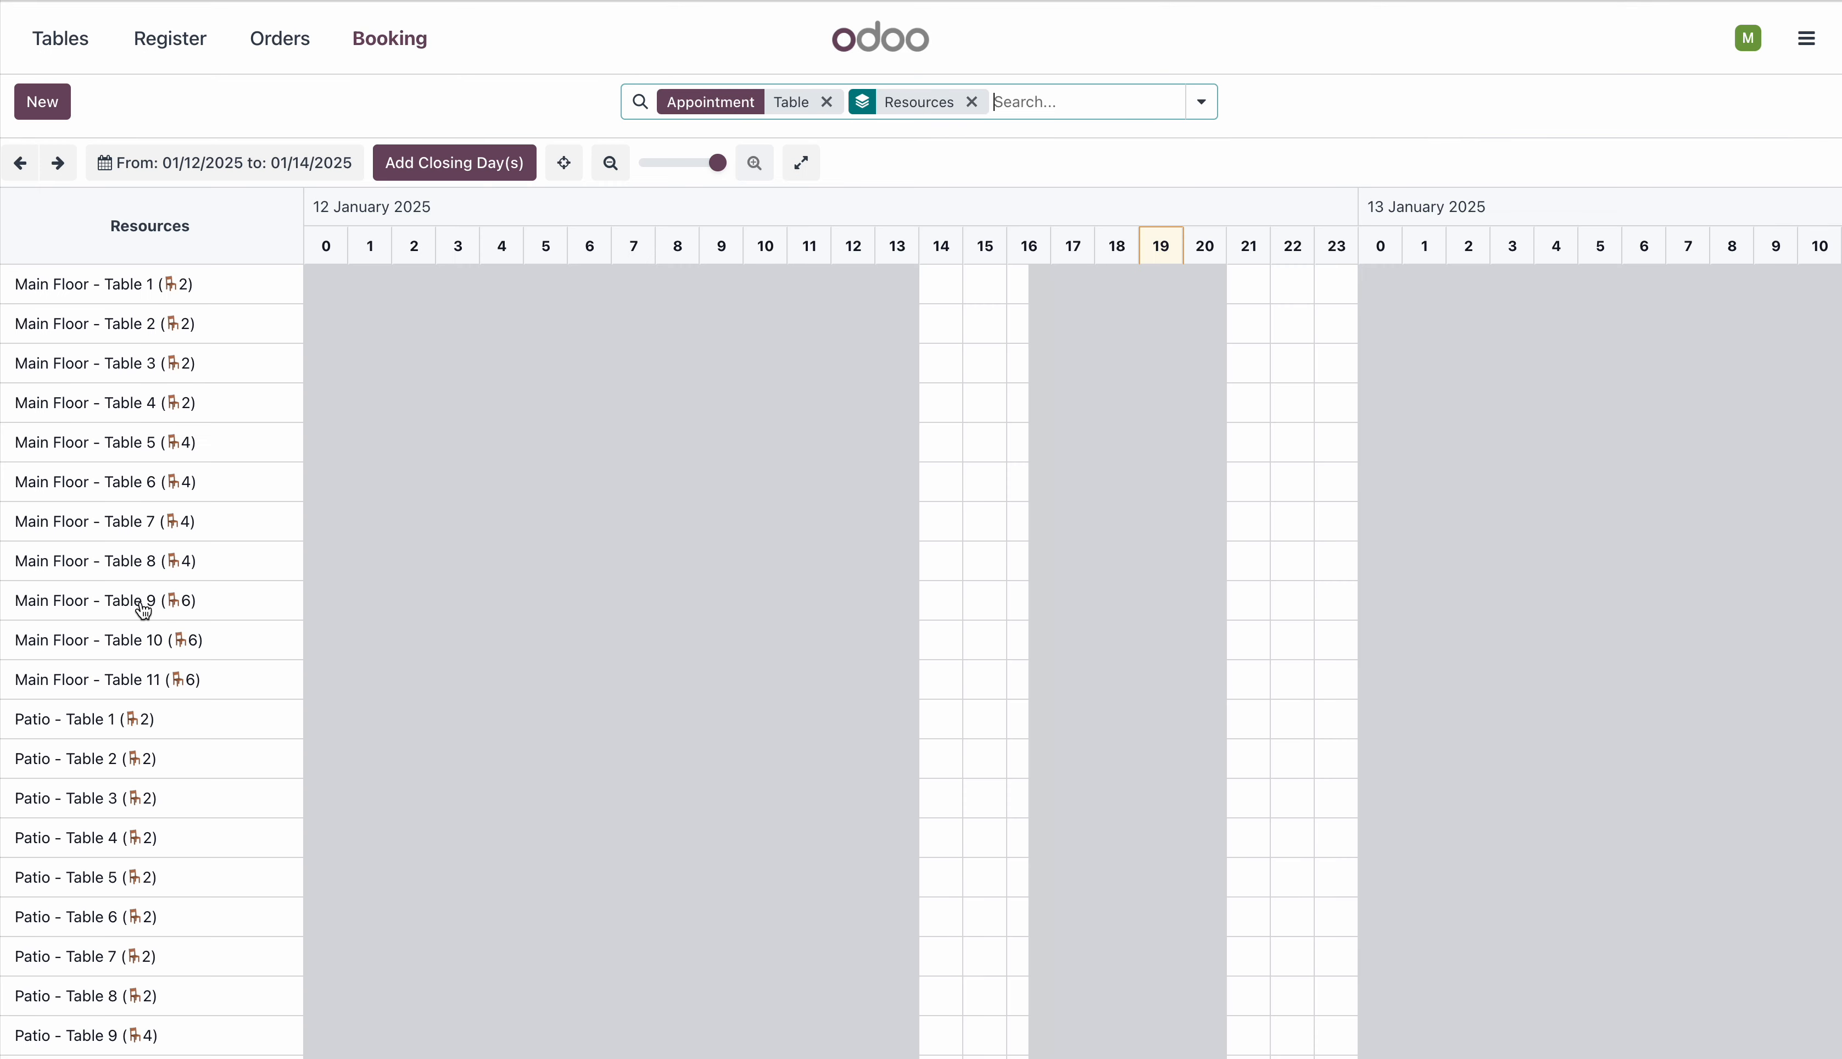
scroll(156, 578, "down", 2)
scroll(154, 576, "up", 2)
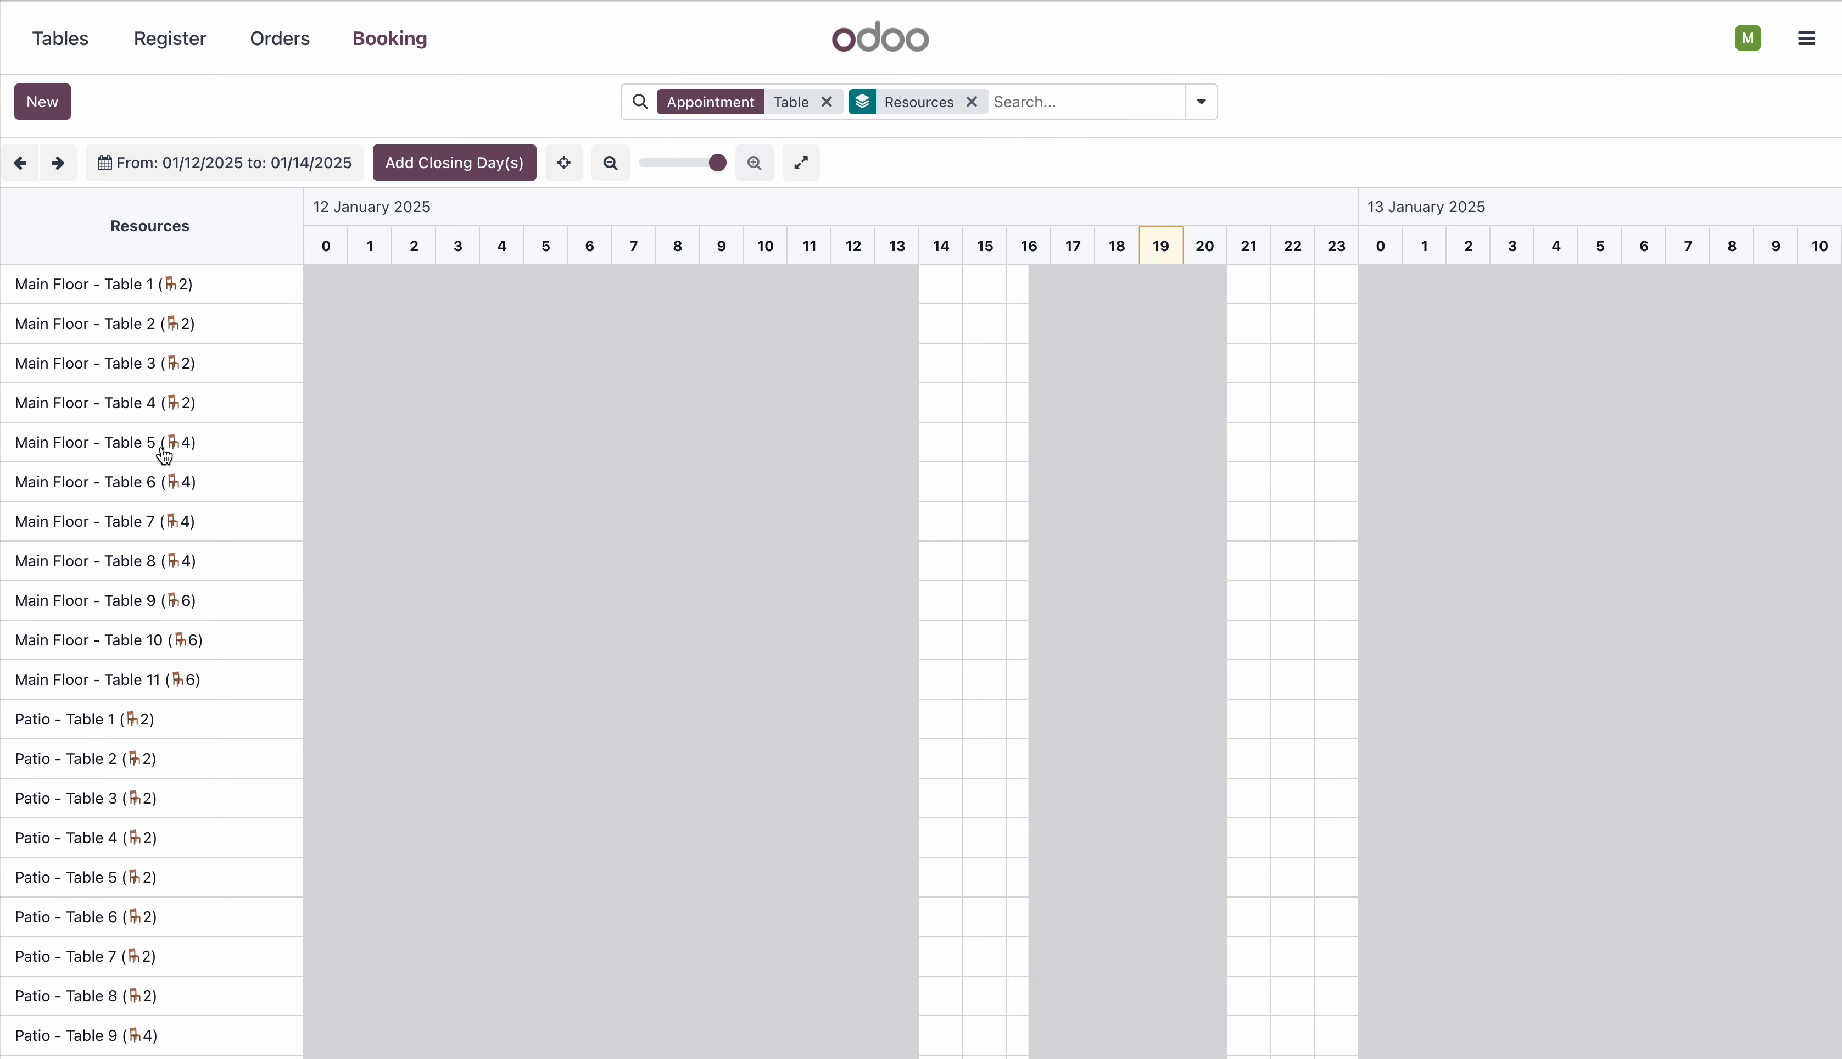
- Open a blank booking form, look through its status and appointment choices, and discard it
left_click(44, 102)
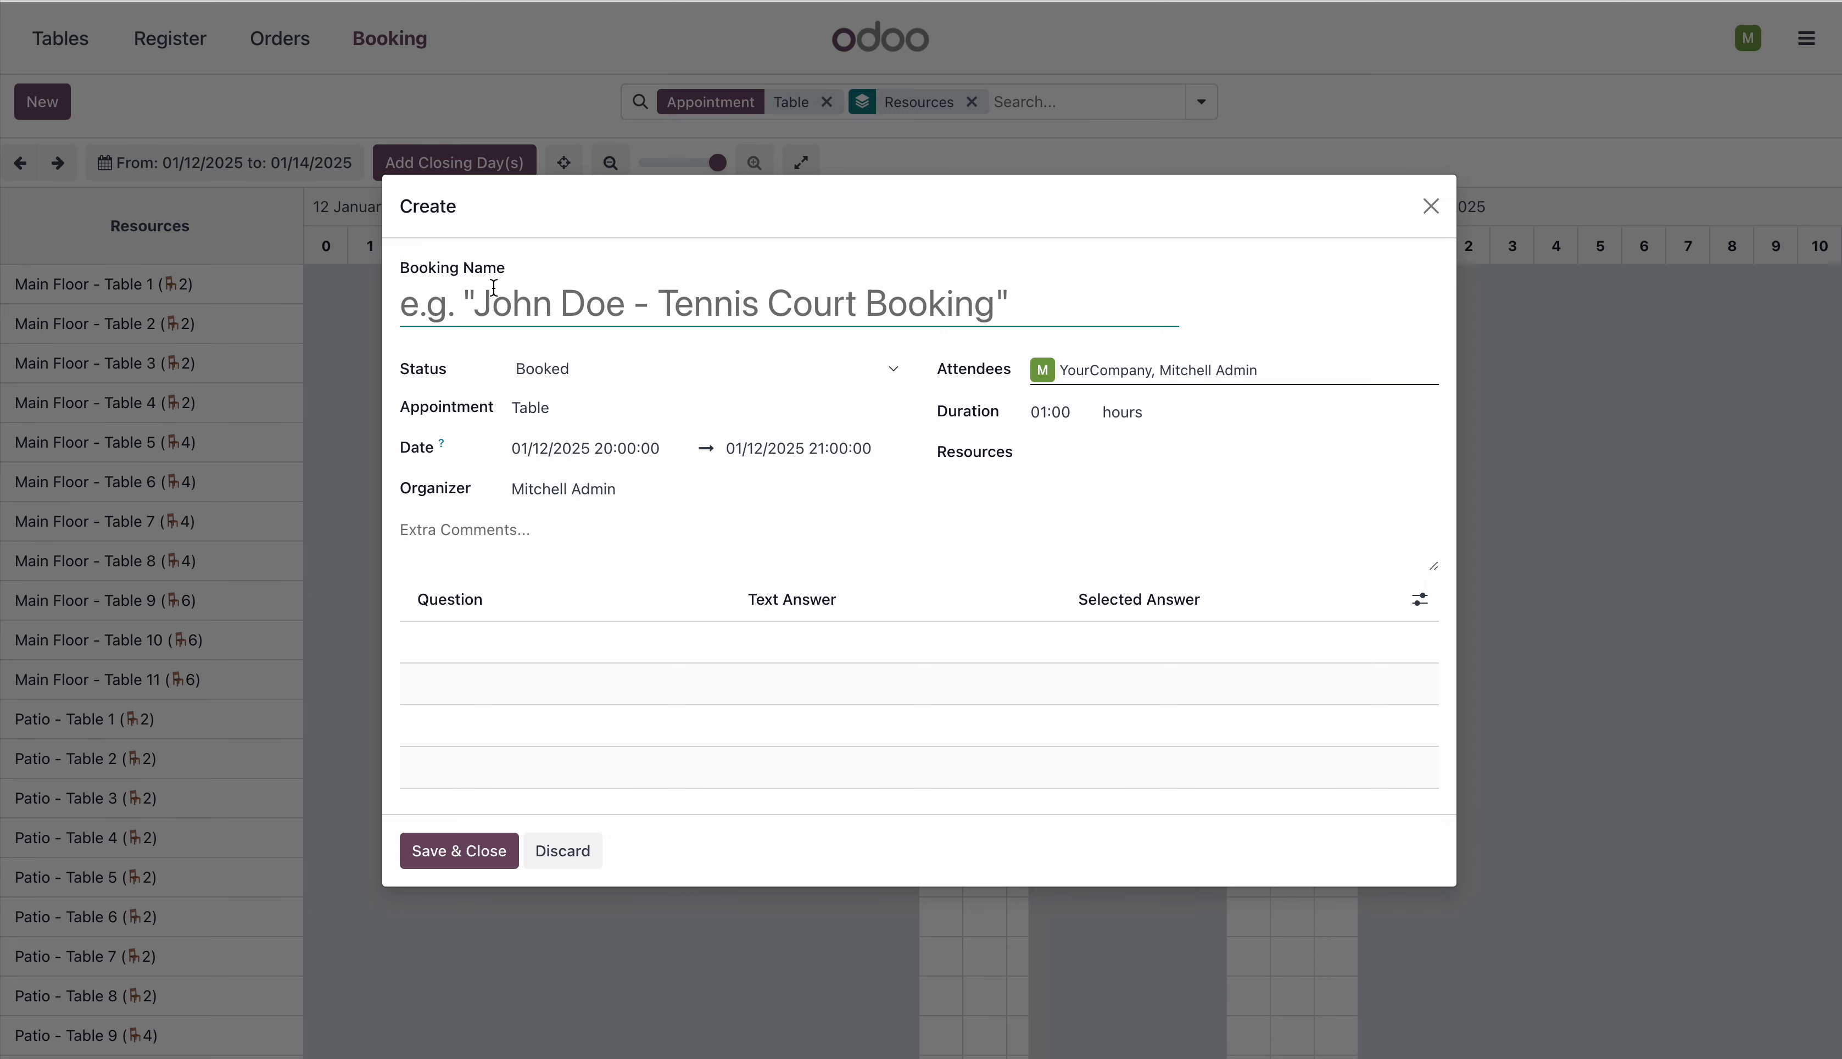
left_click(588, 367)
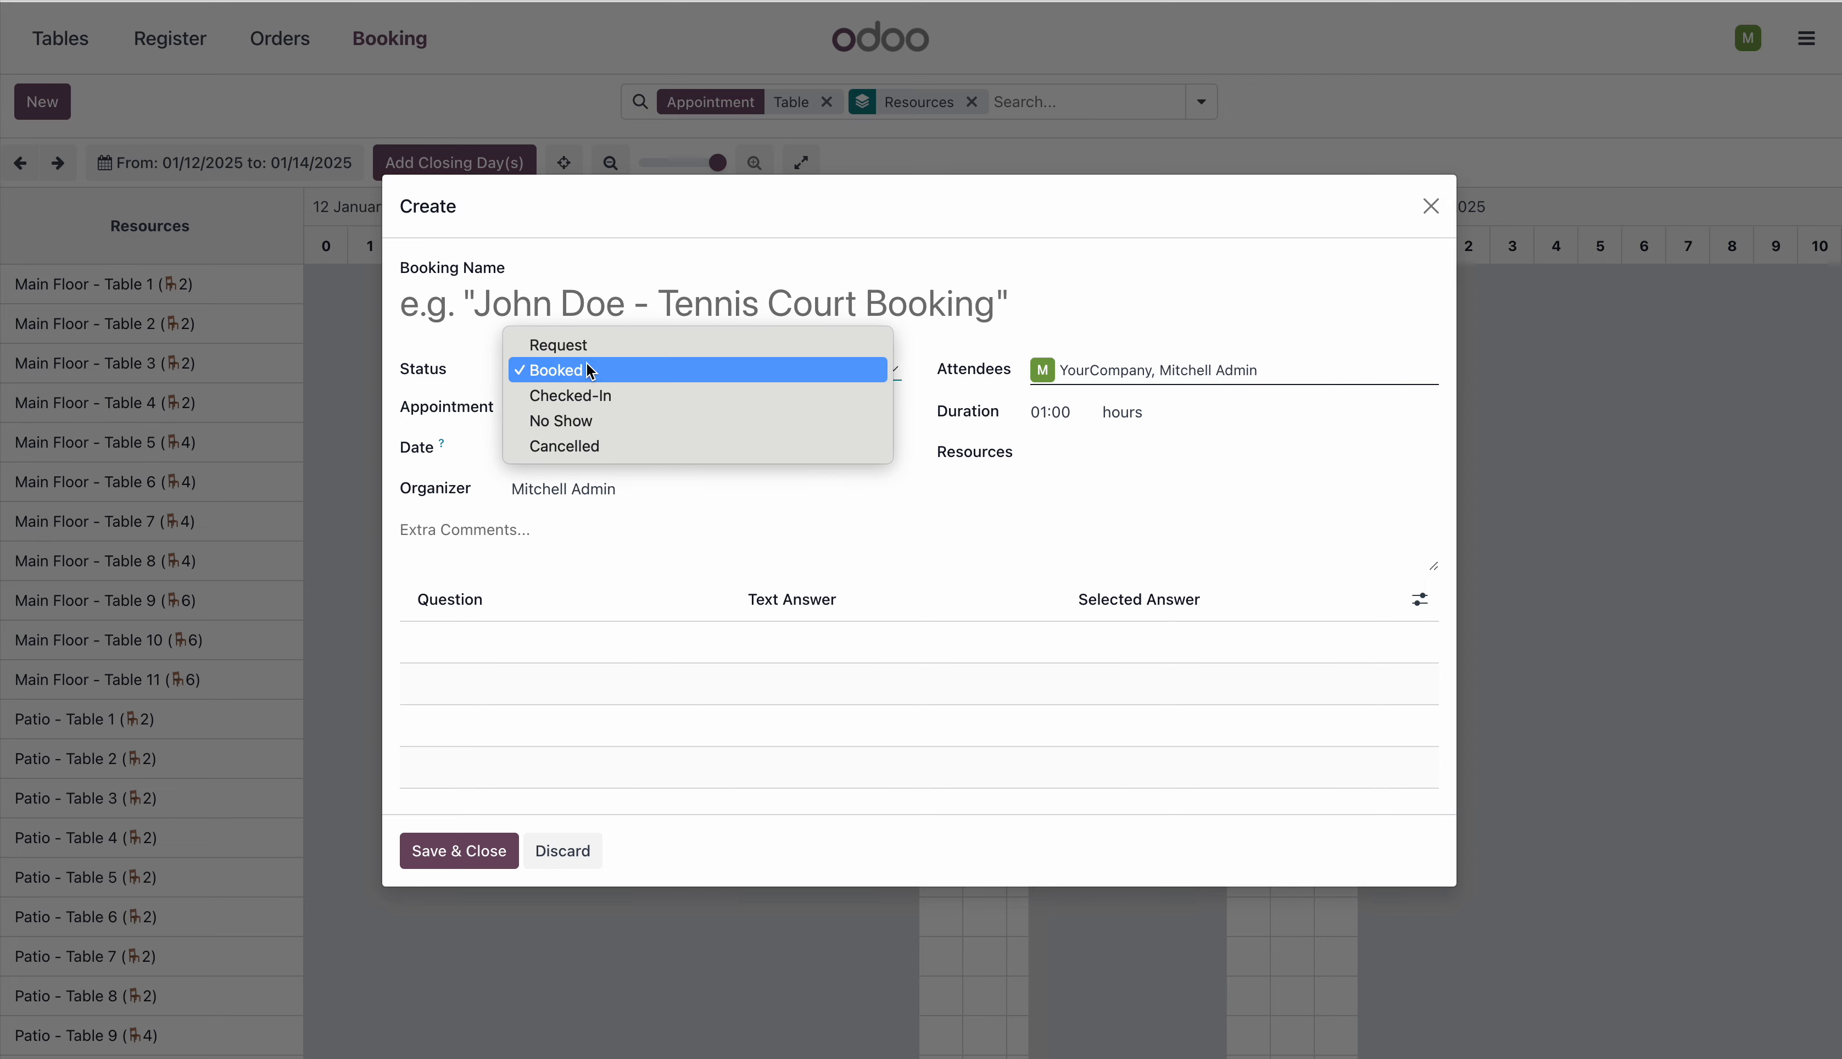
left_click(488, 403)
left_click(565, 408)
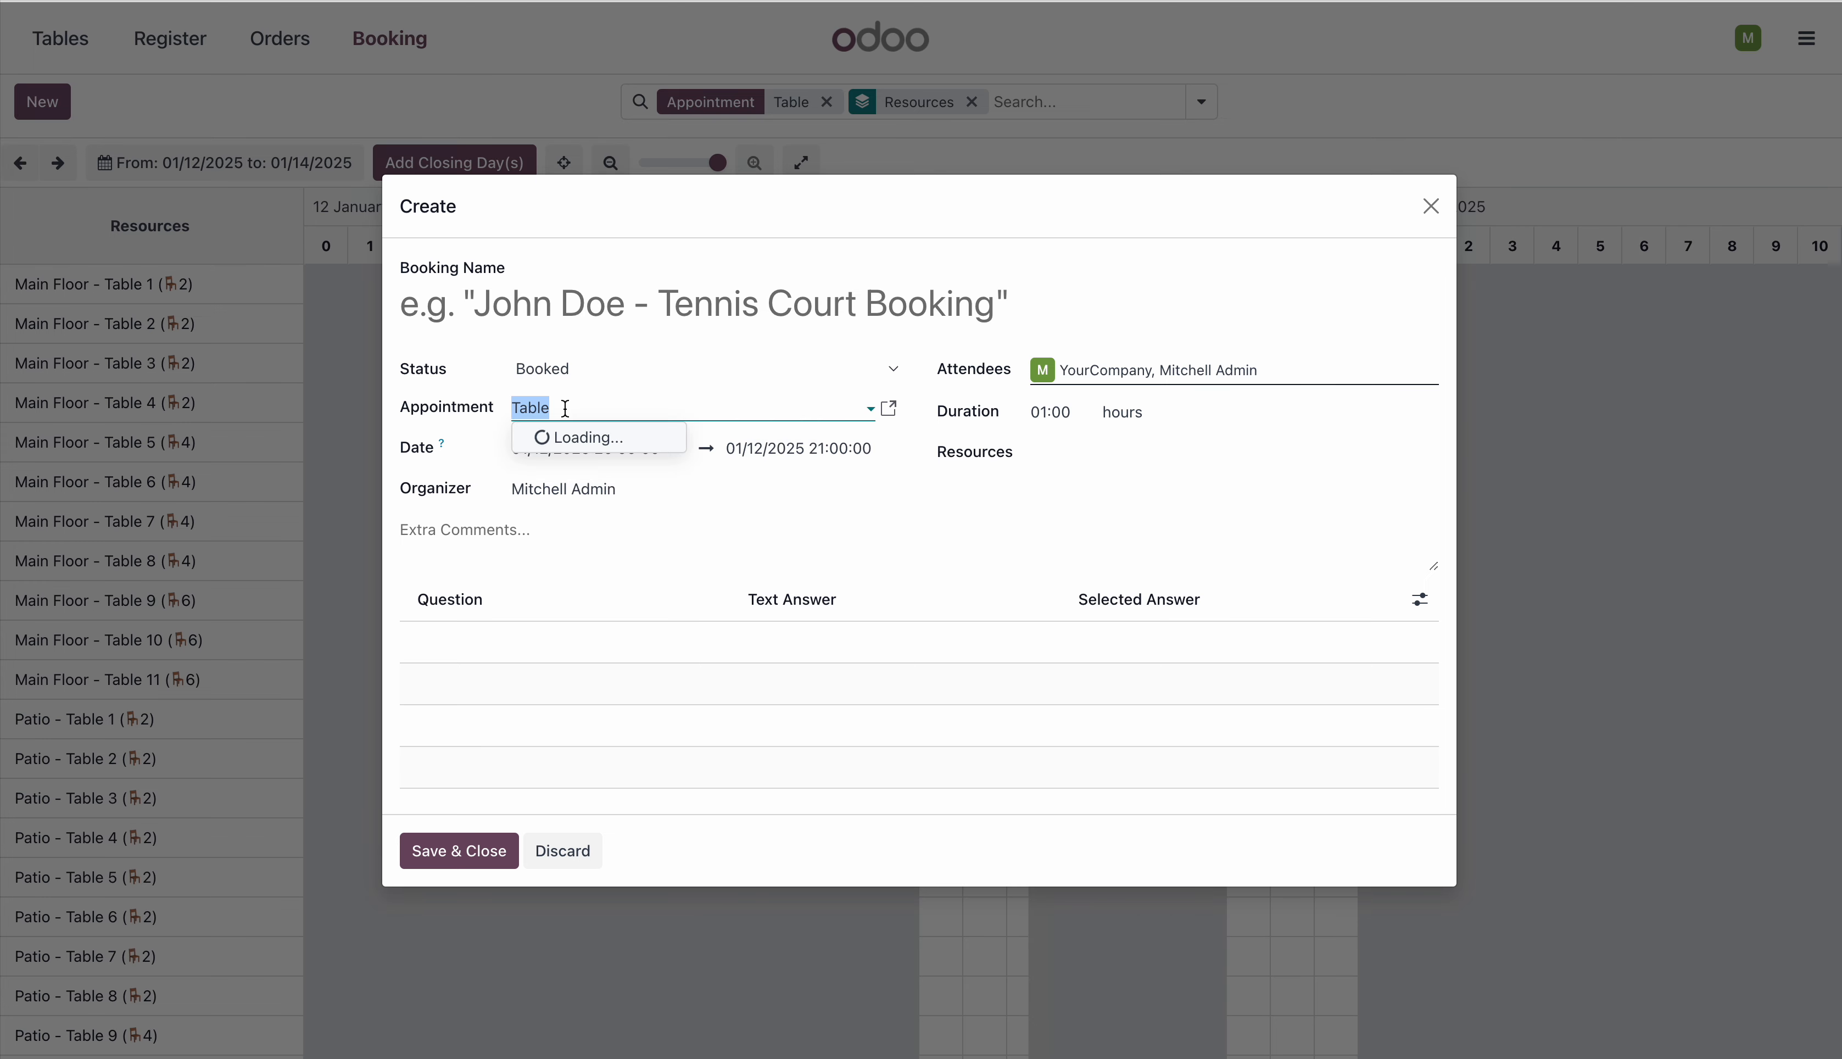
left_click(460, 462)
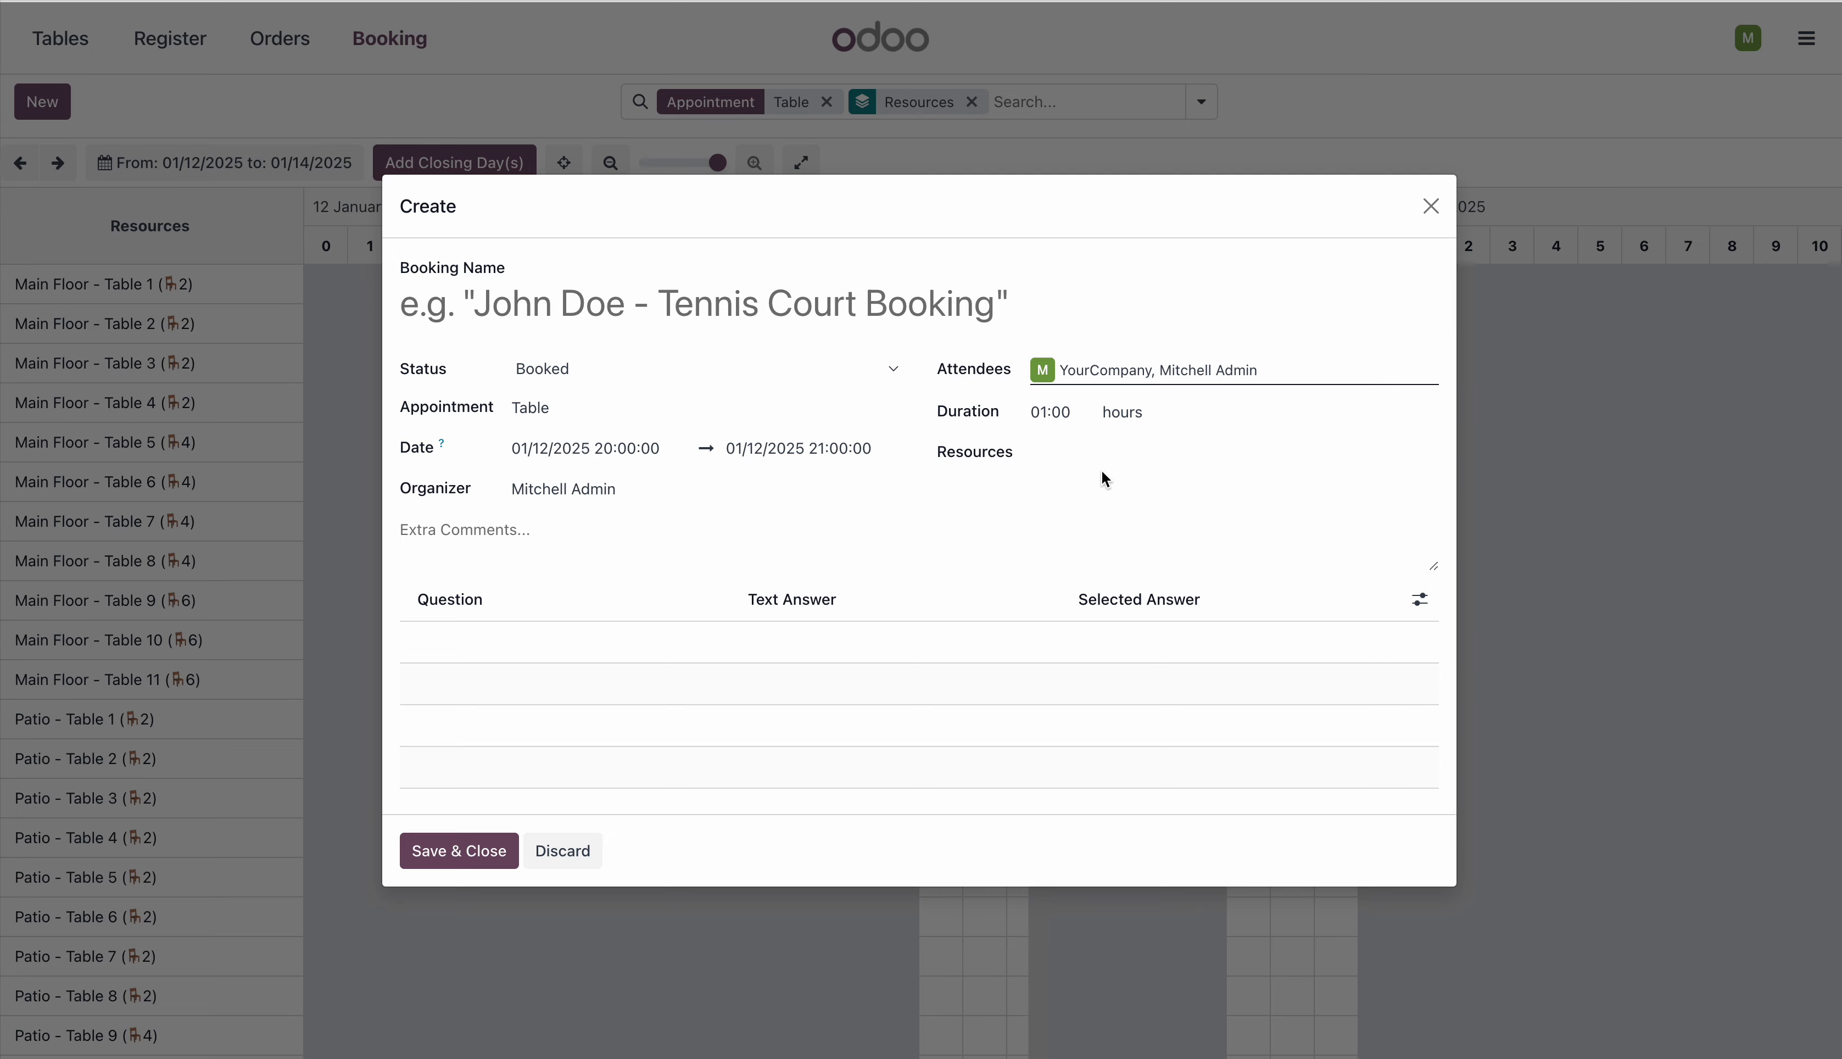
left_click(563, 851)
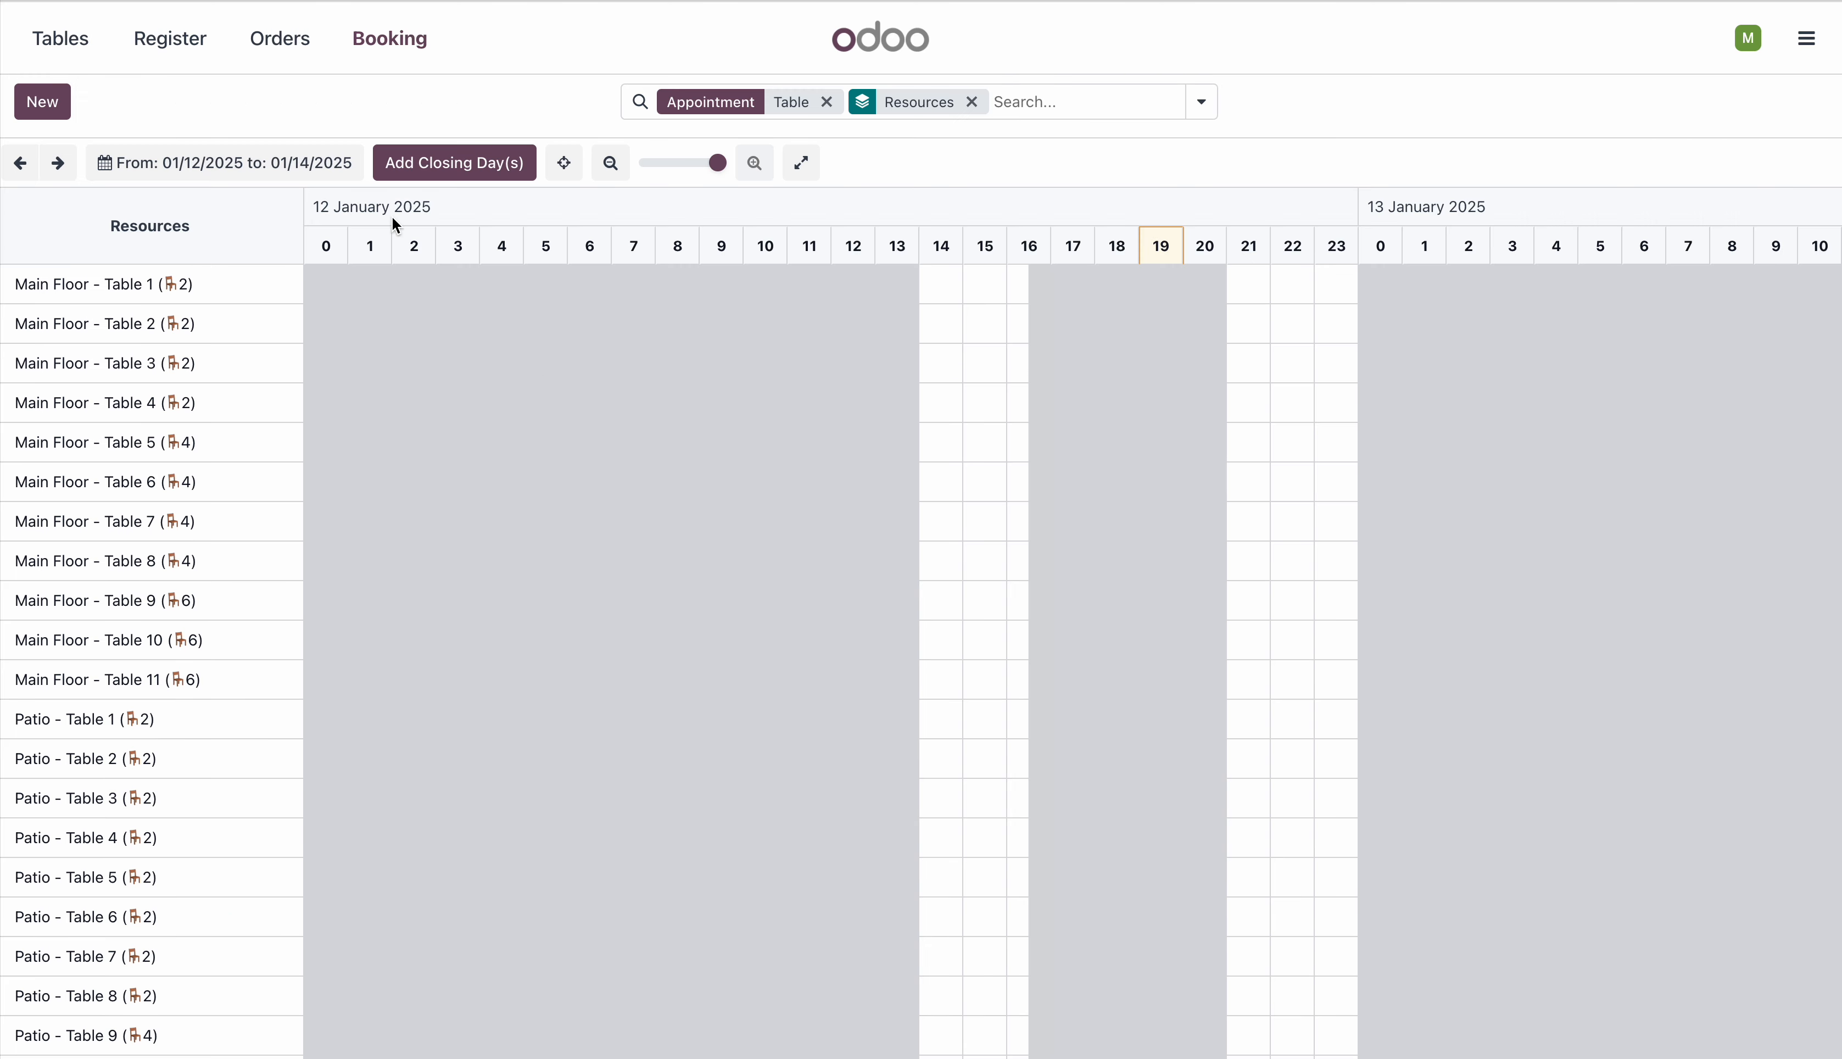
left_click(271, 46)
left_click(204, 47)
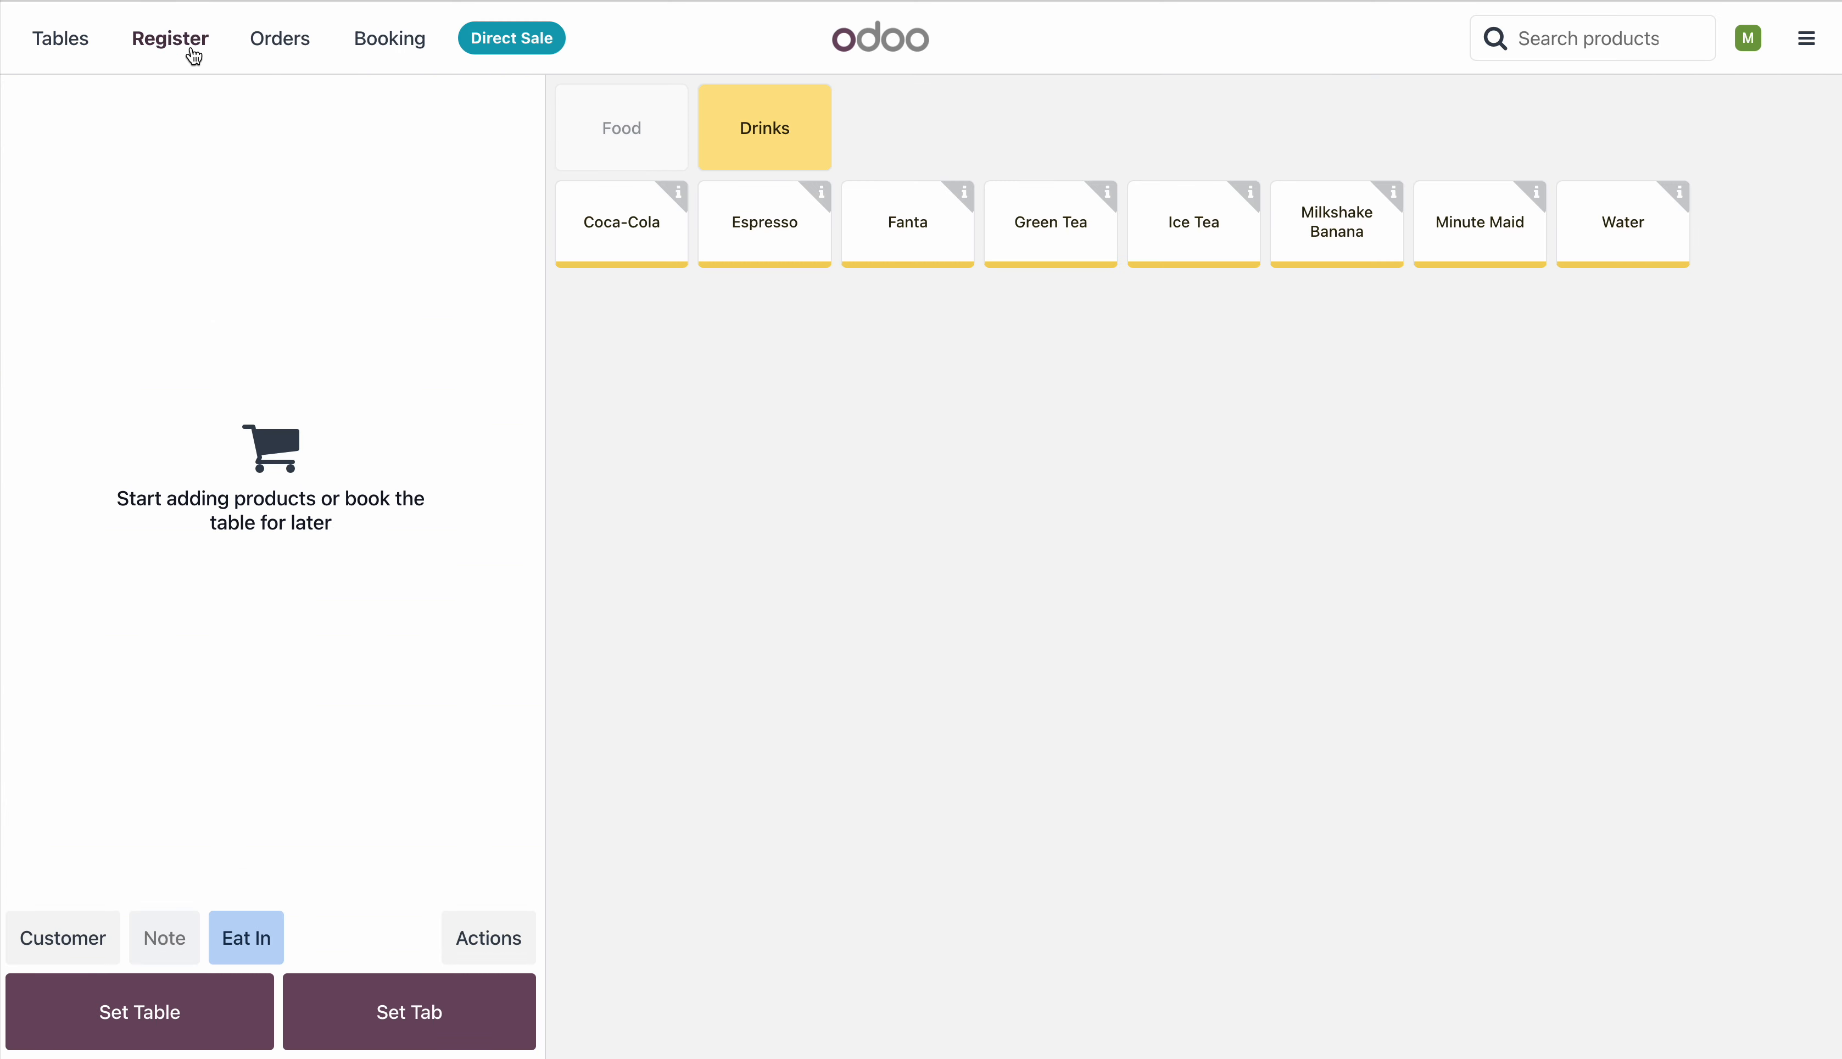
left_click(86, 45)
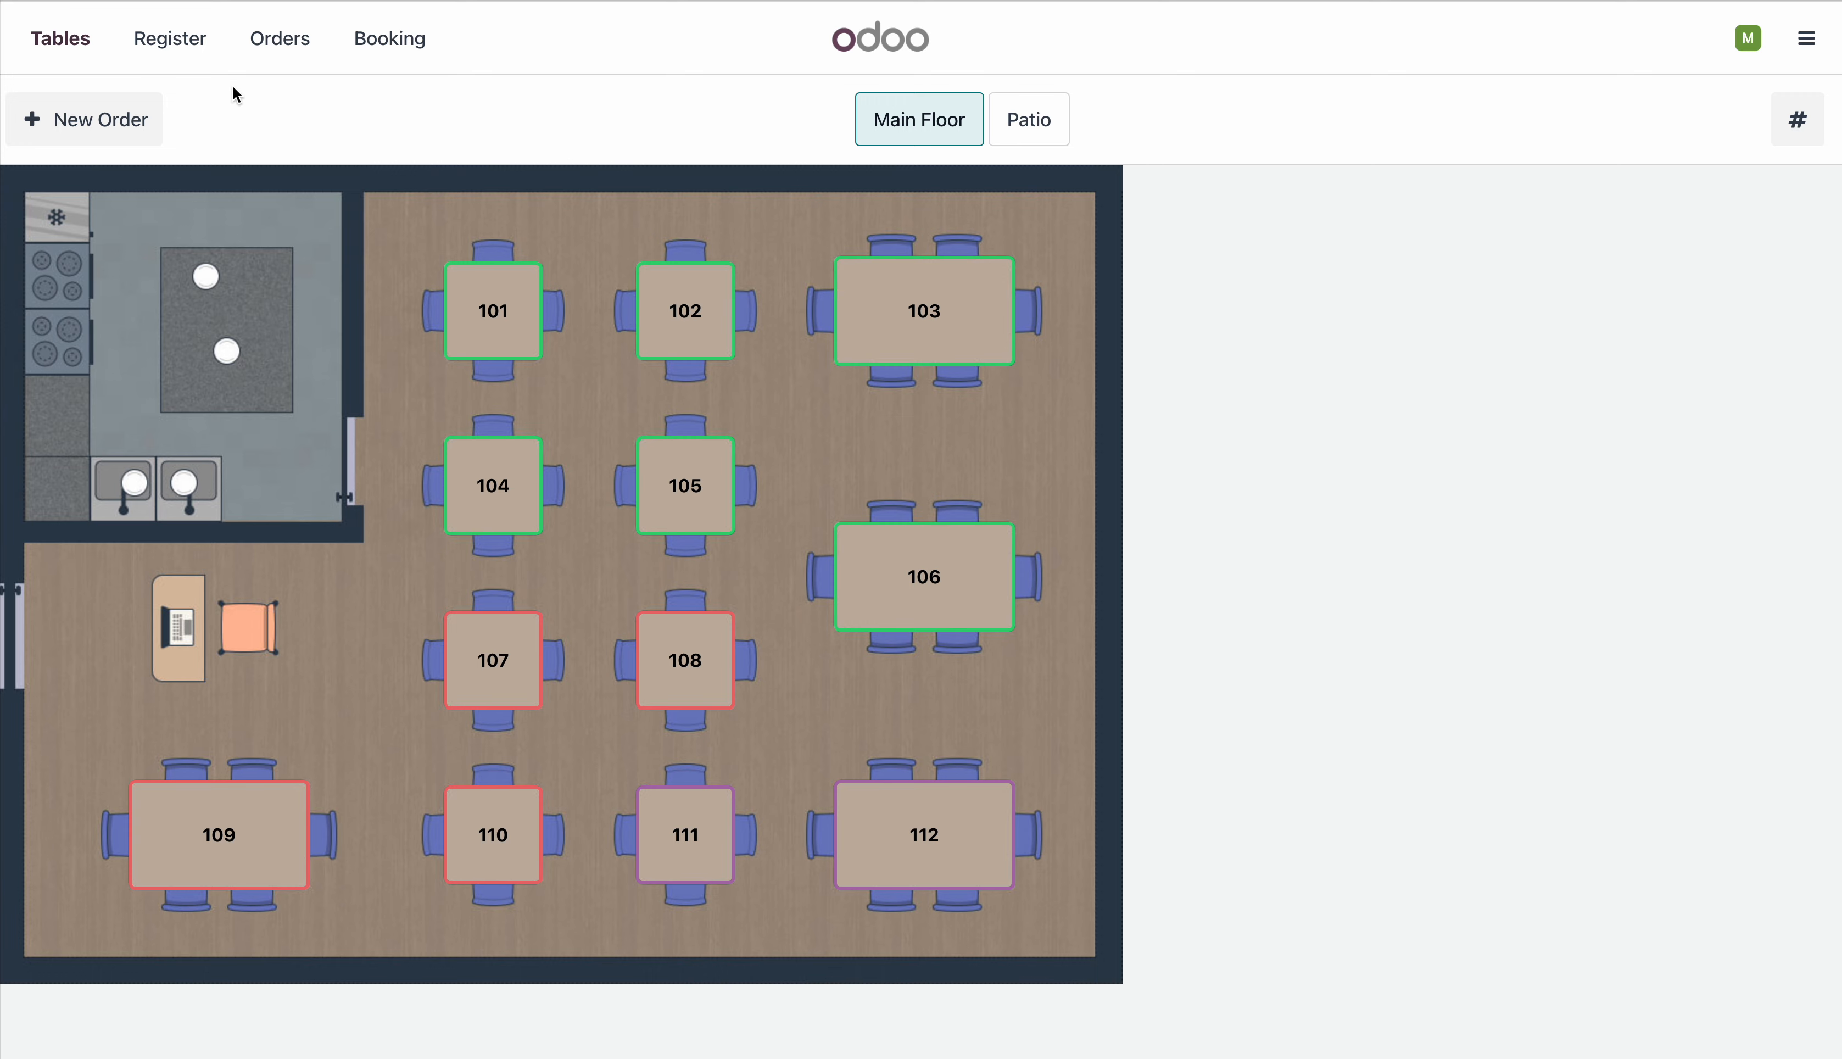
left_click(194, 55)
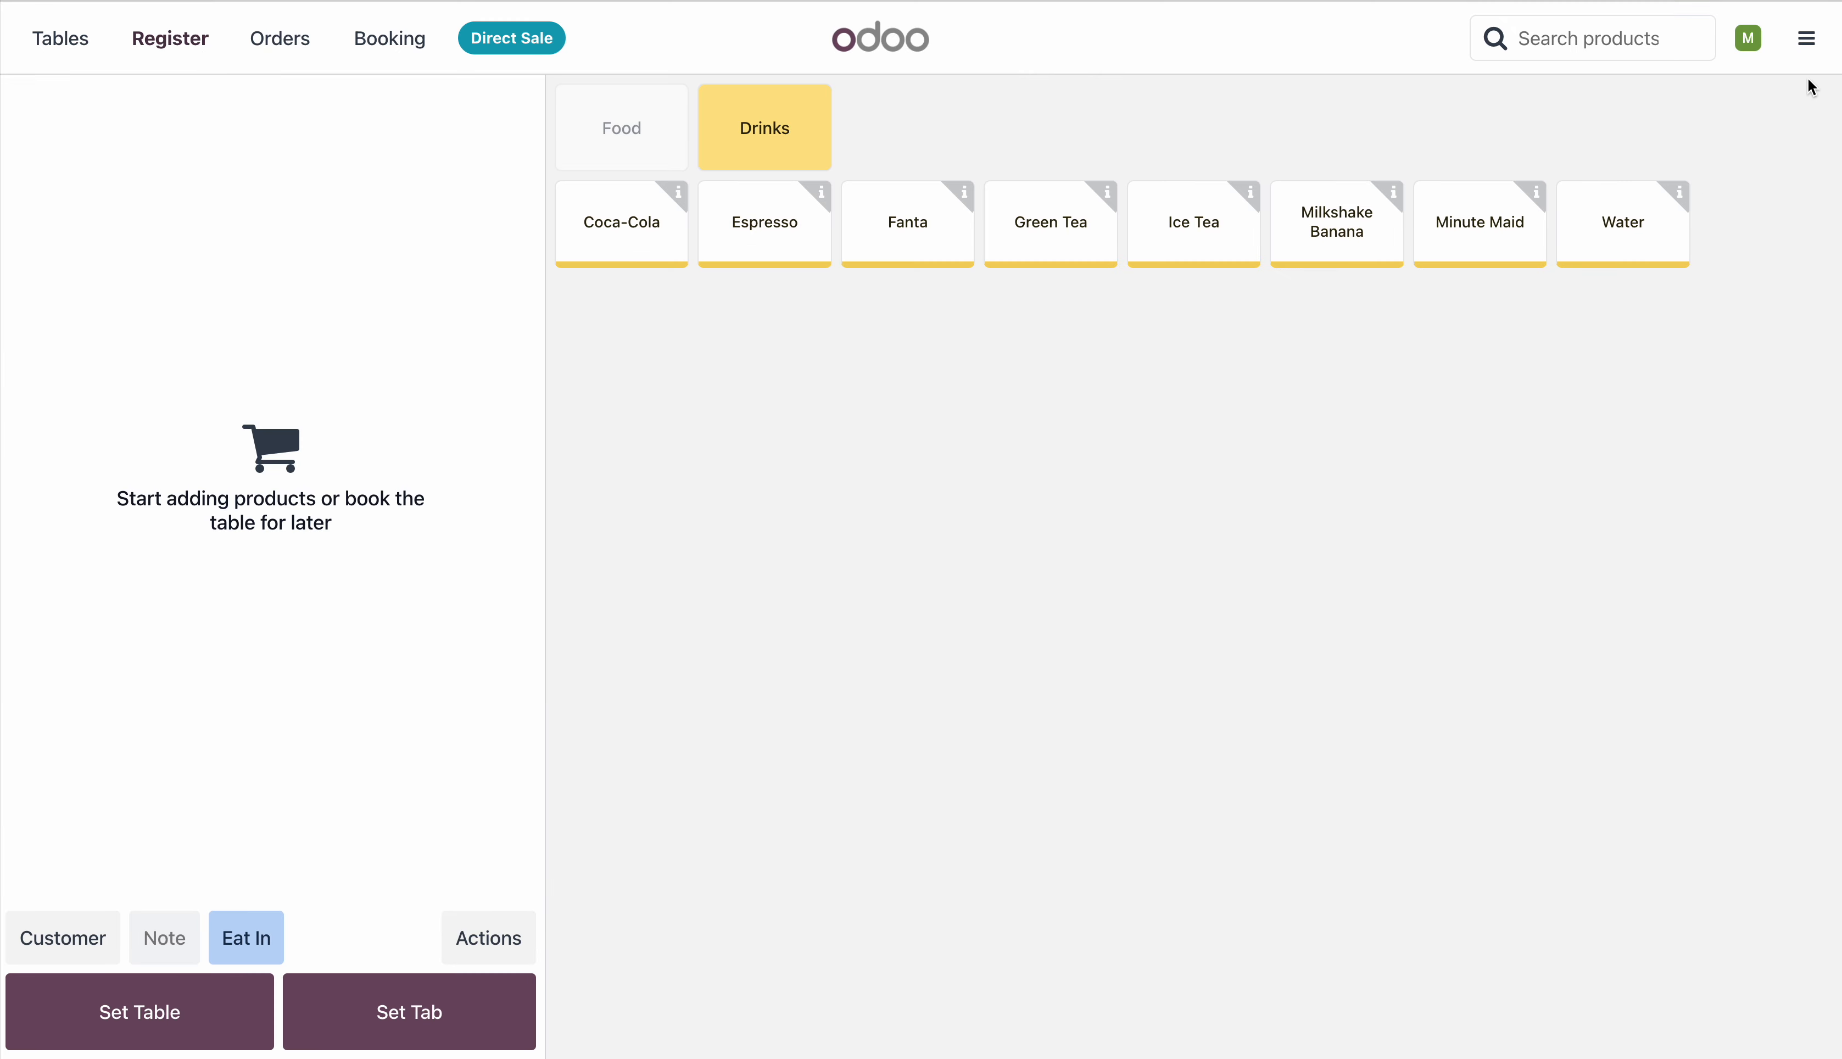
- Go to the Point of Sale backend and open the most recent restaurant order from the orders list
left_click(1805, 44)
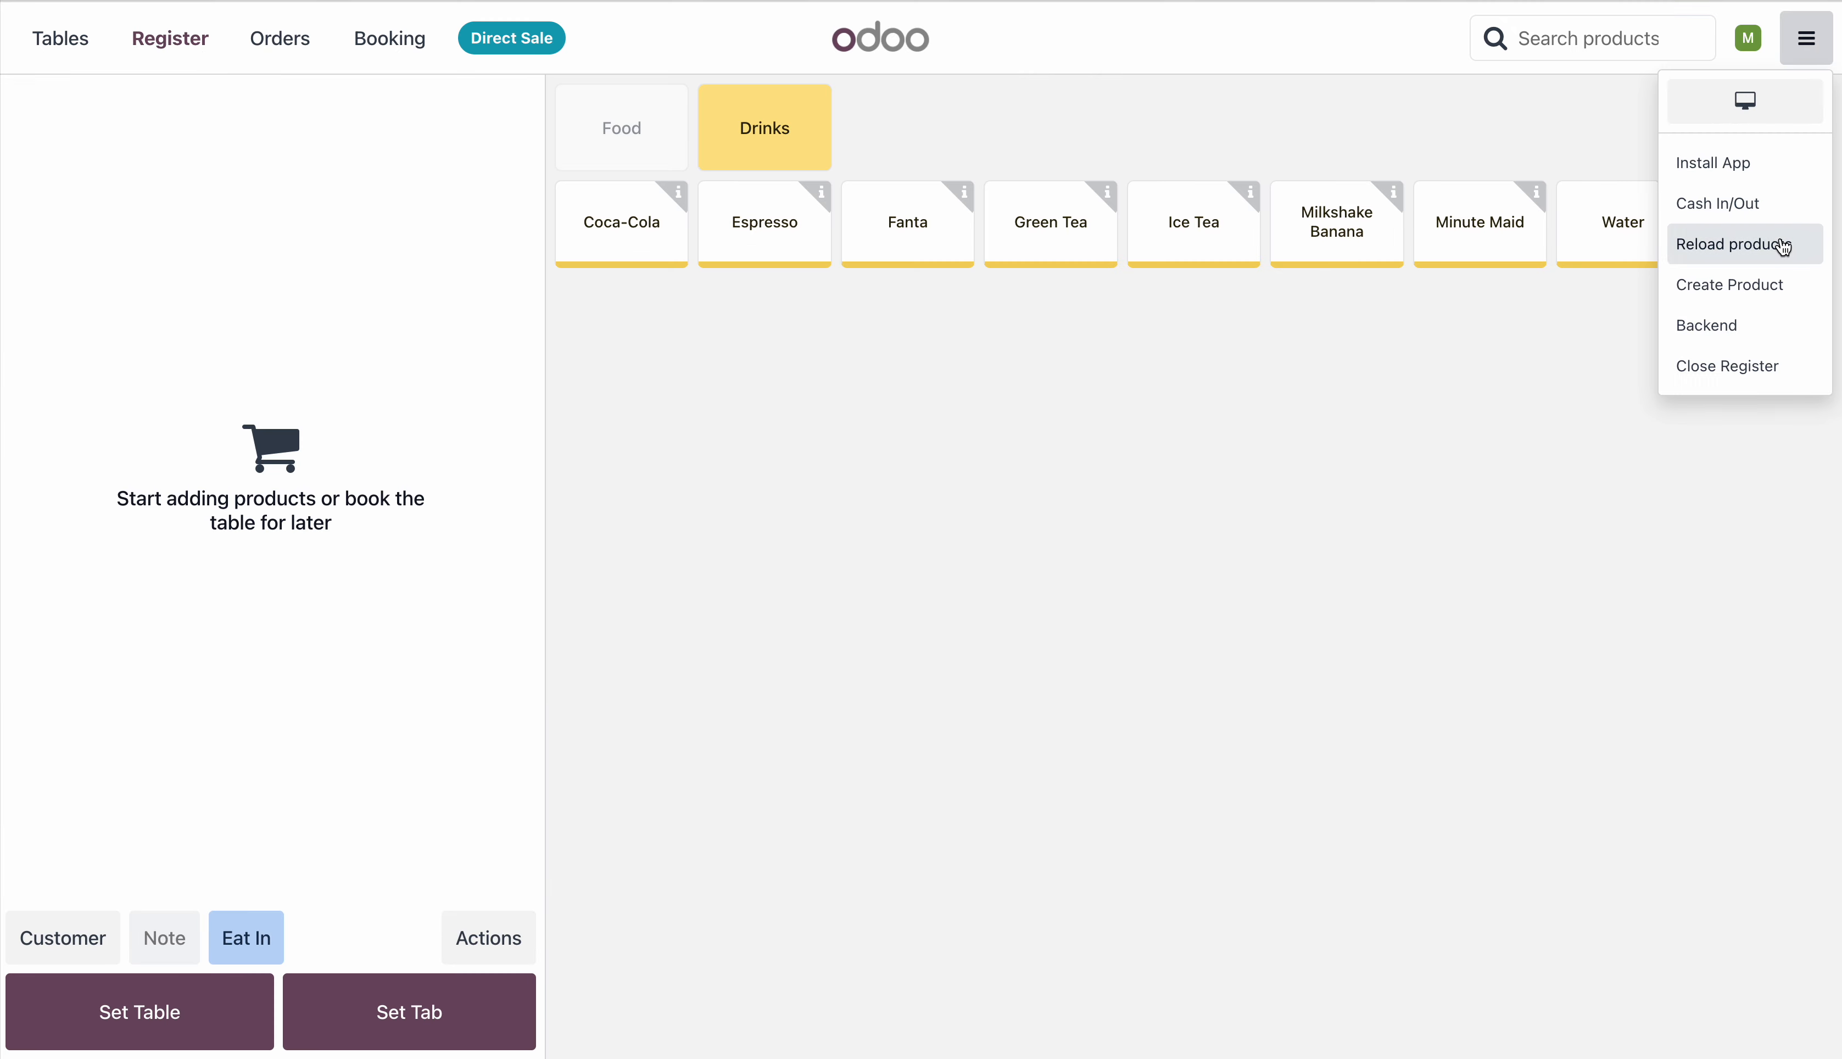
left_click(1707, 325)
left_click(299, 27)
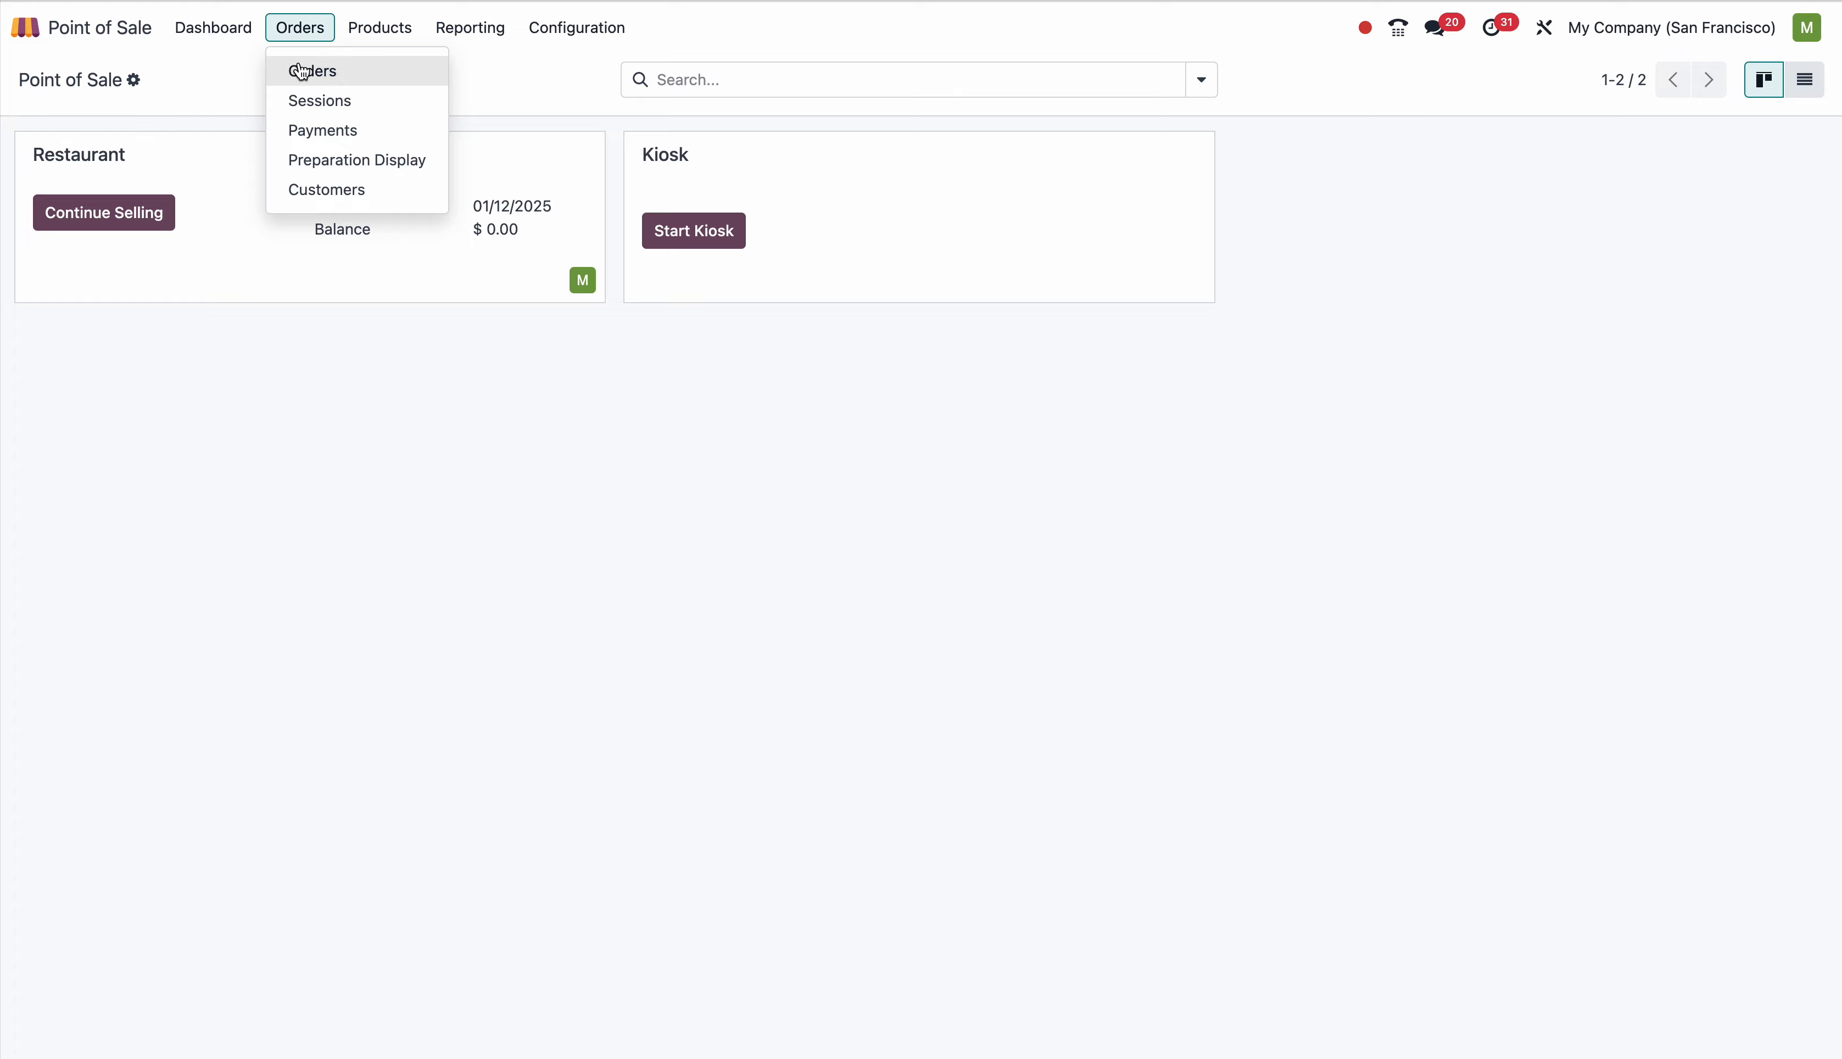
left_click(298, 64)
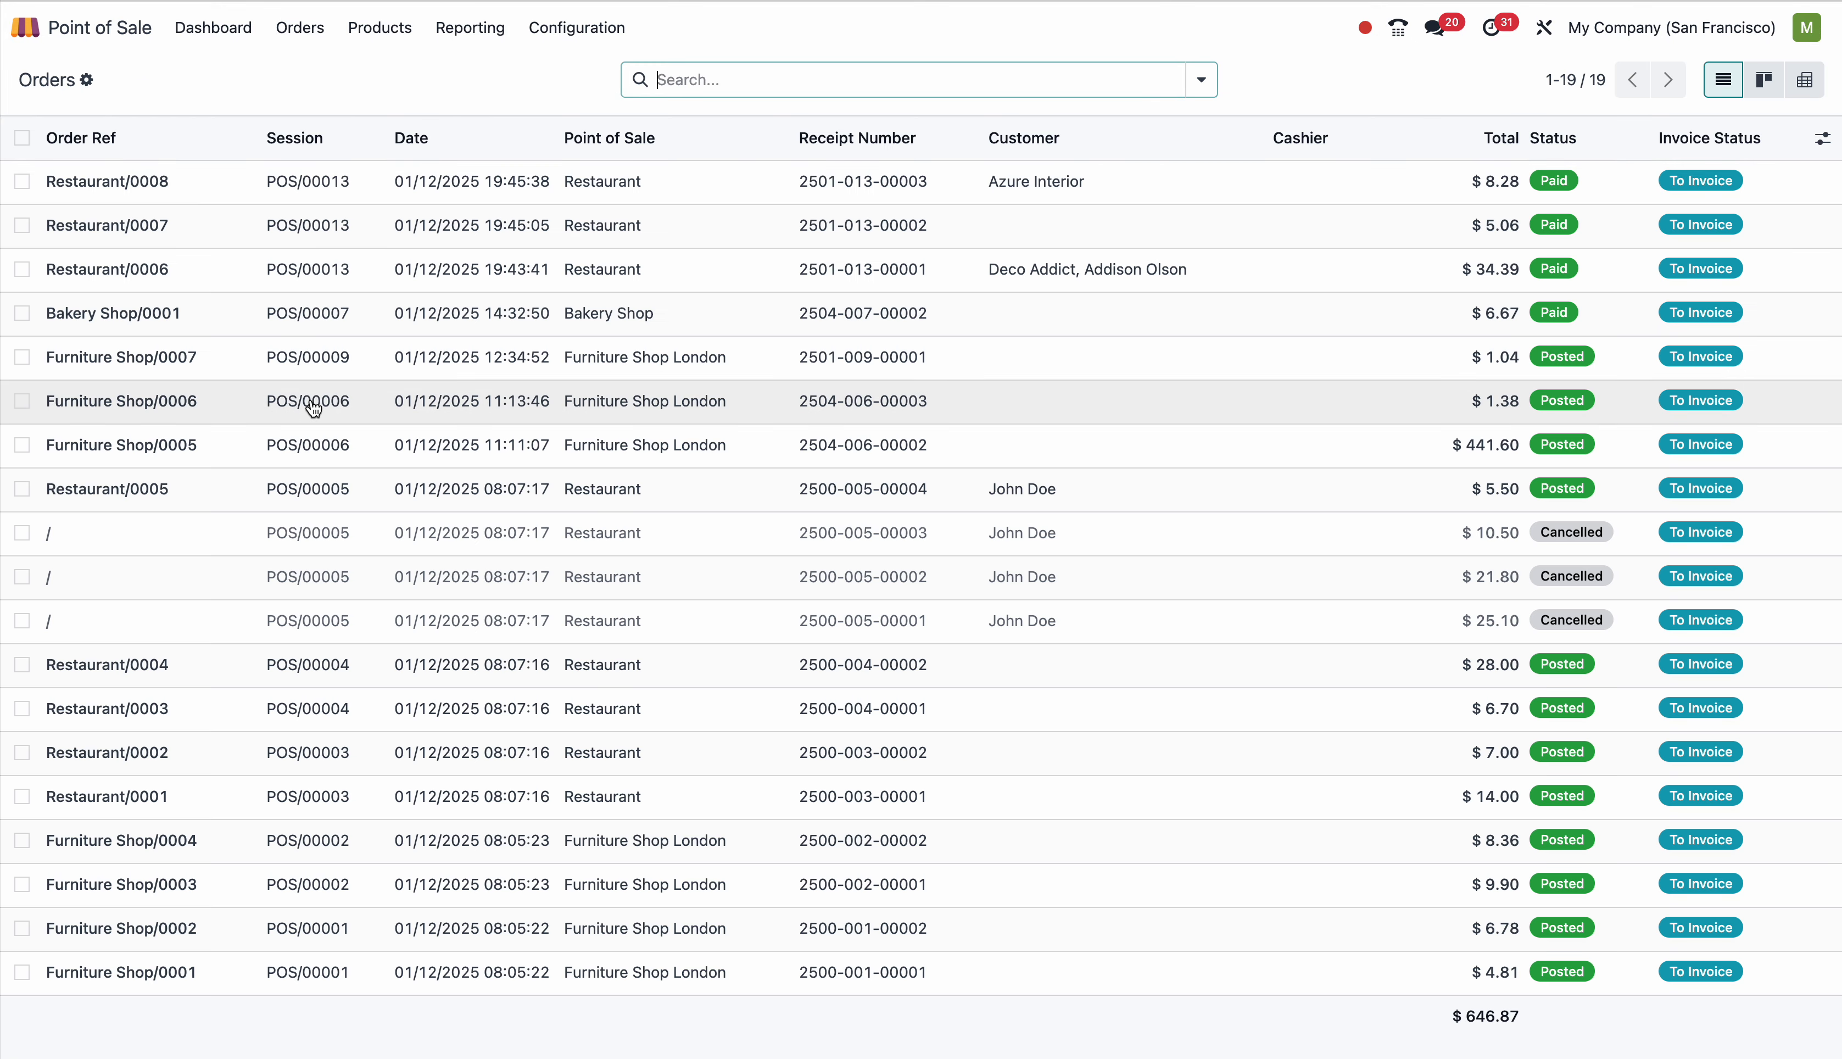
left_click(363, 200)
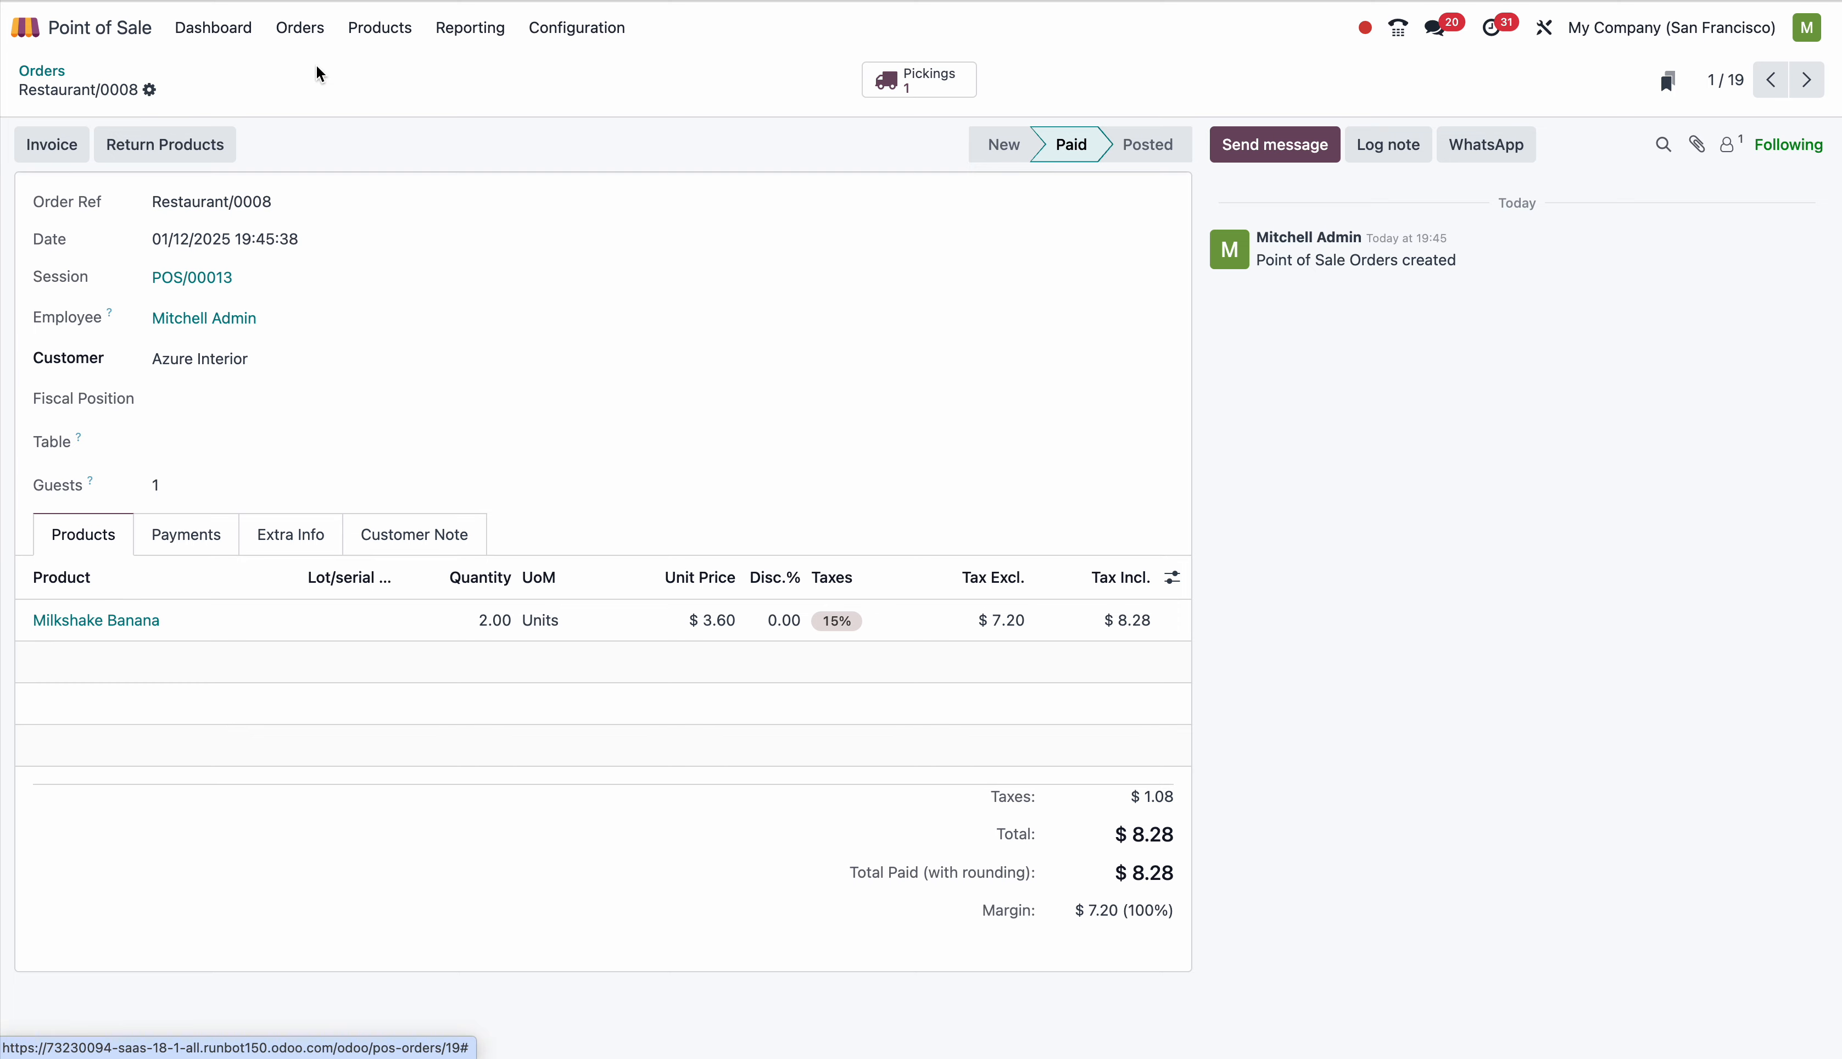
- Show the orders analysis report as a pie chart without the Not Cancelled filter
left_click(300, 28)
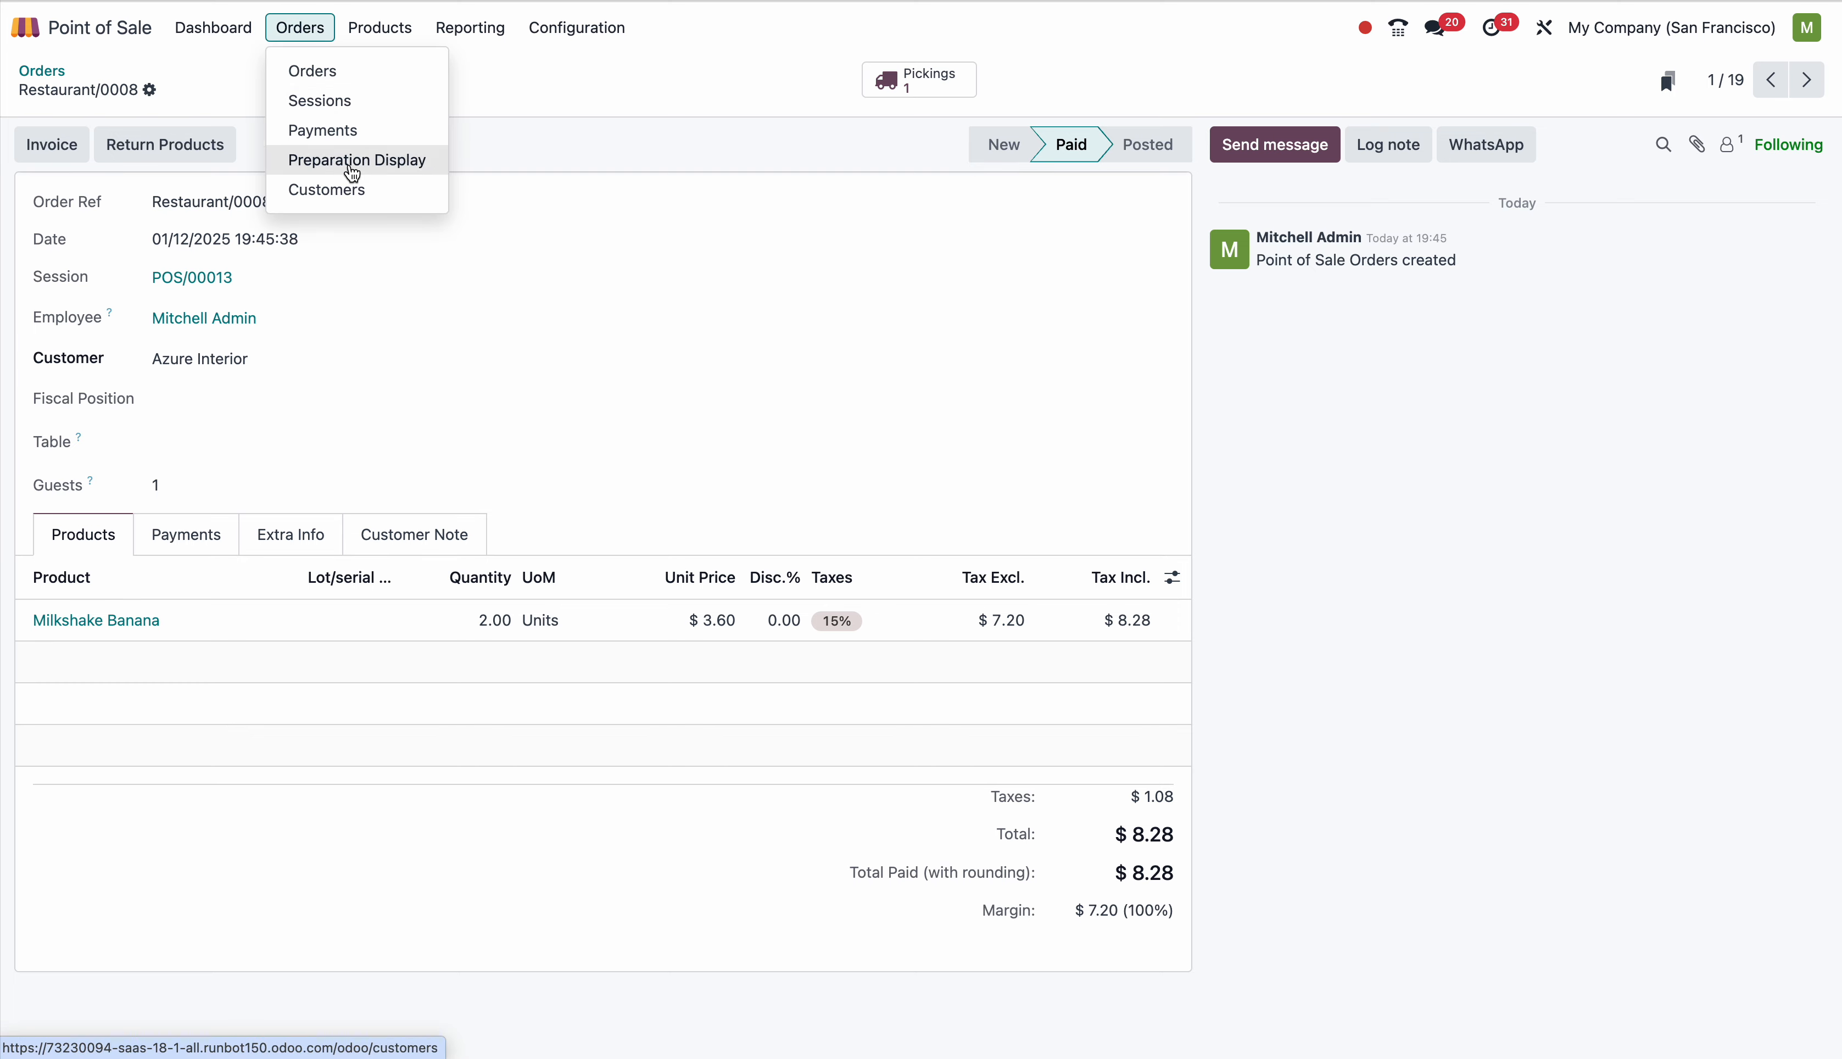
mouse_move(379, 40)
mouse_move(497, 35)
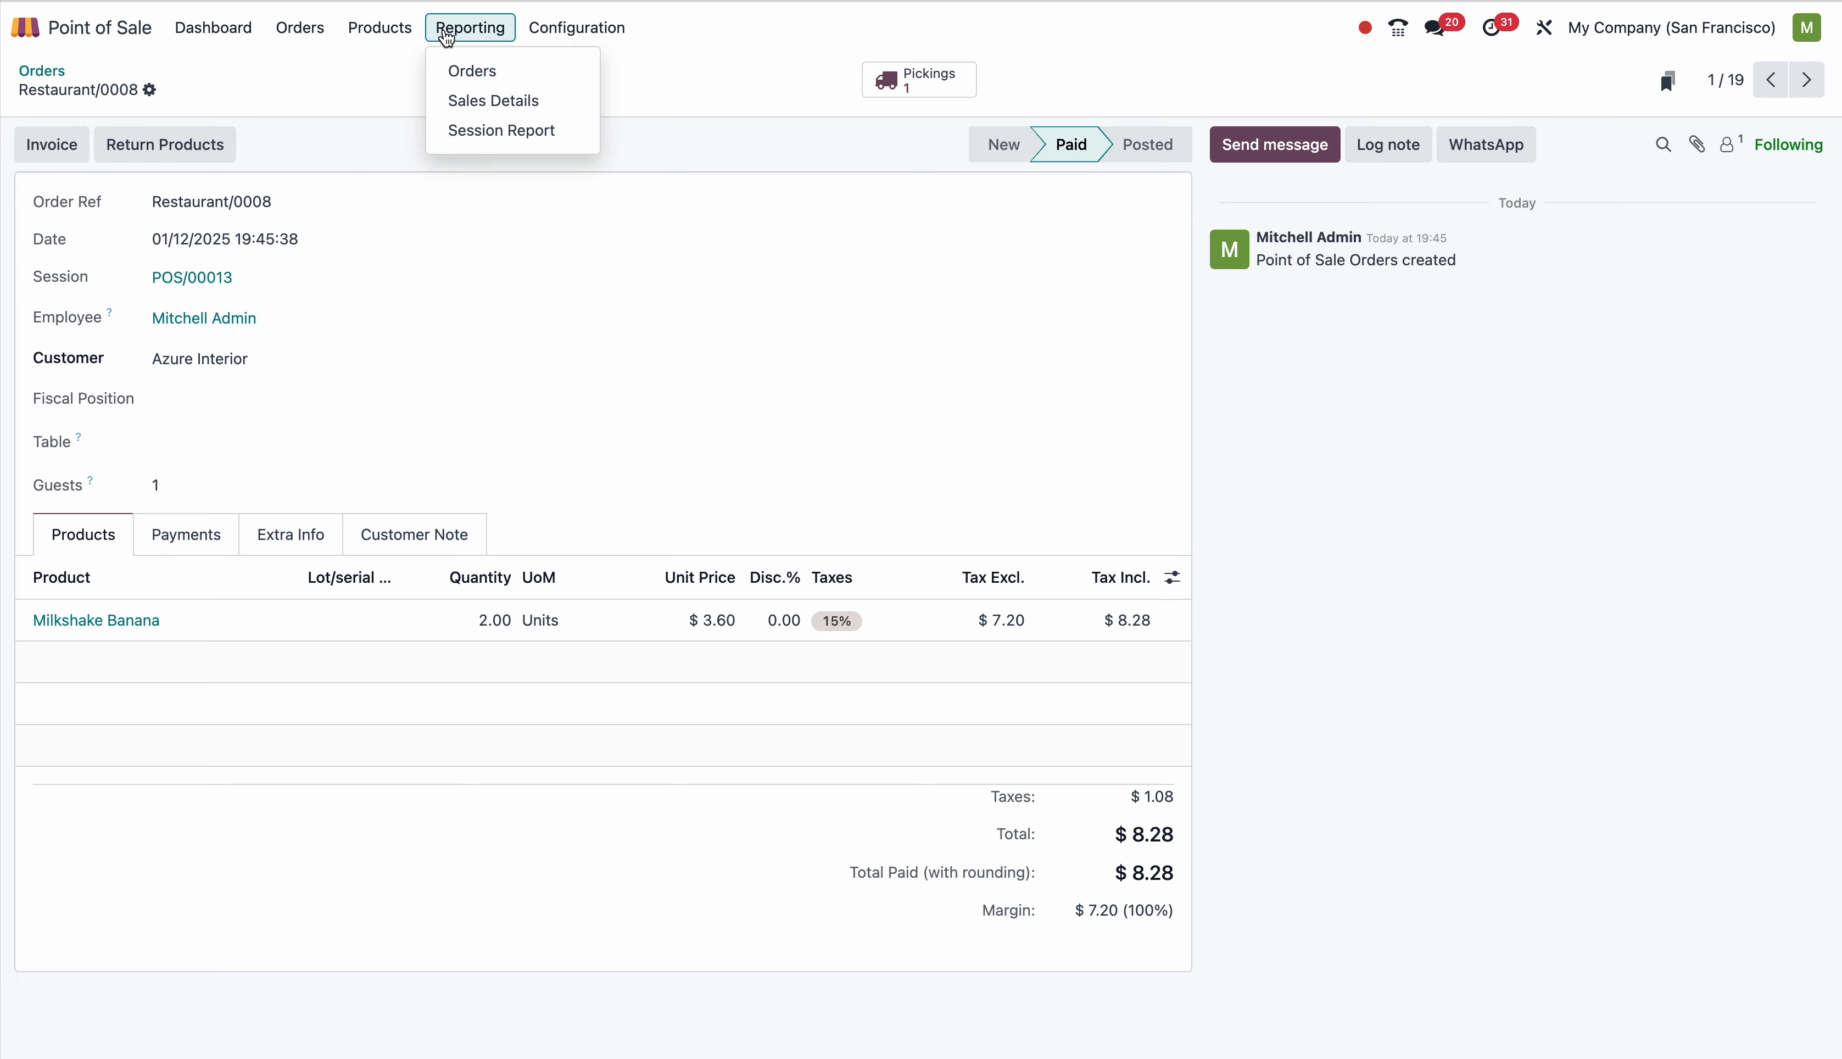
left_click(493, 70)
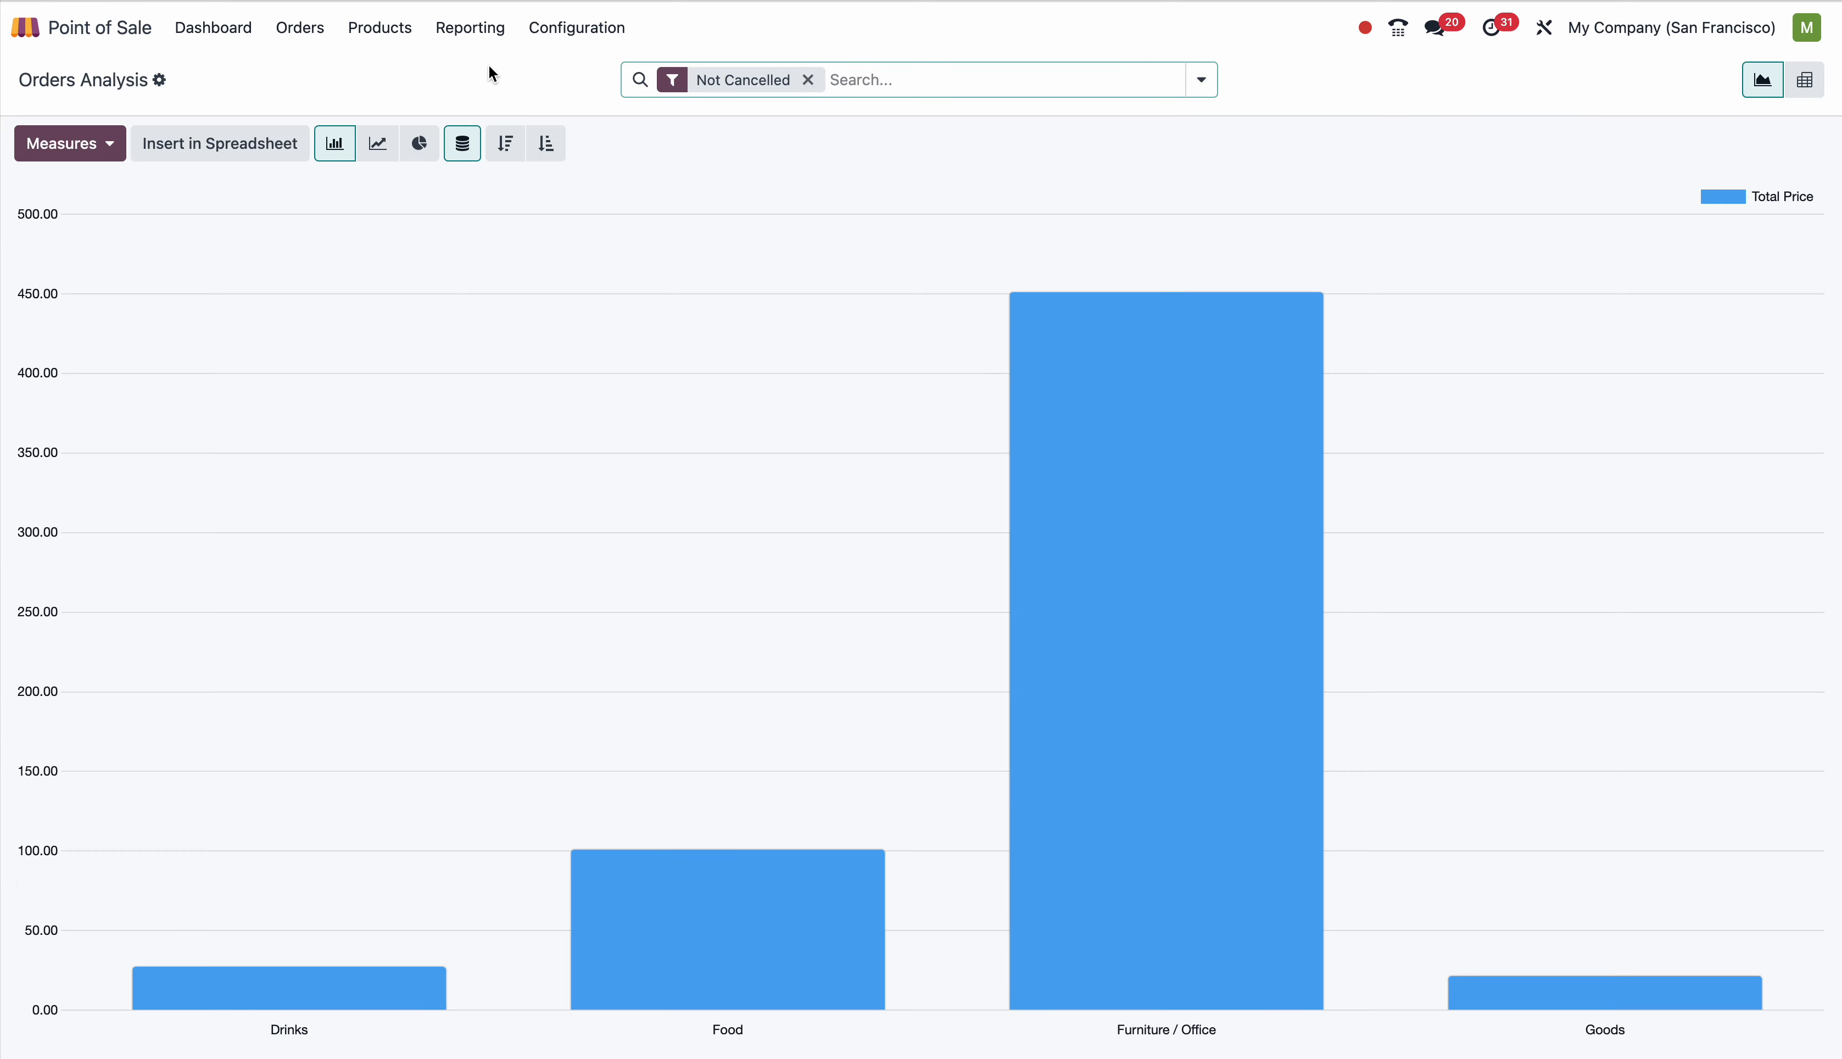
left_click(420, 144)
left_click(807, 80)
- Look through the report's filter and grouping options, including the fields available for a custom group
left_click(1200, 80)
left_click(875, 400)
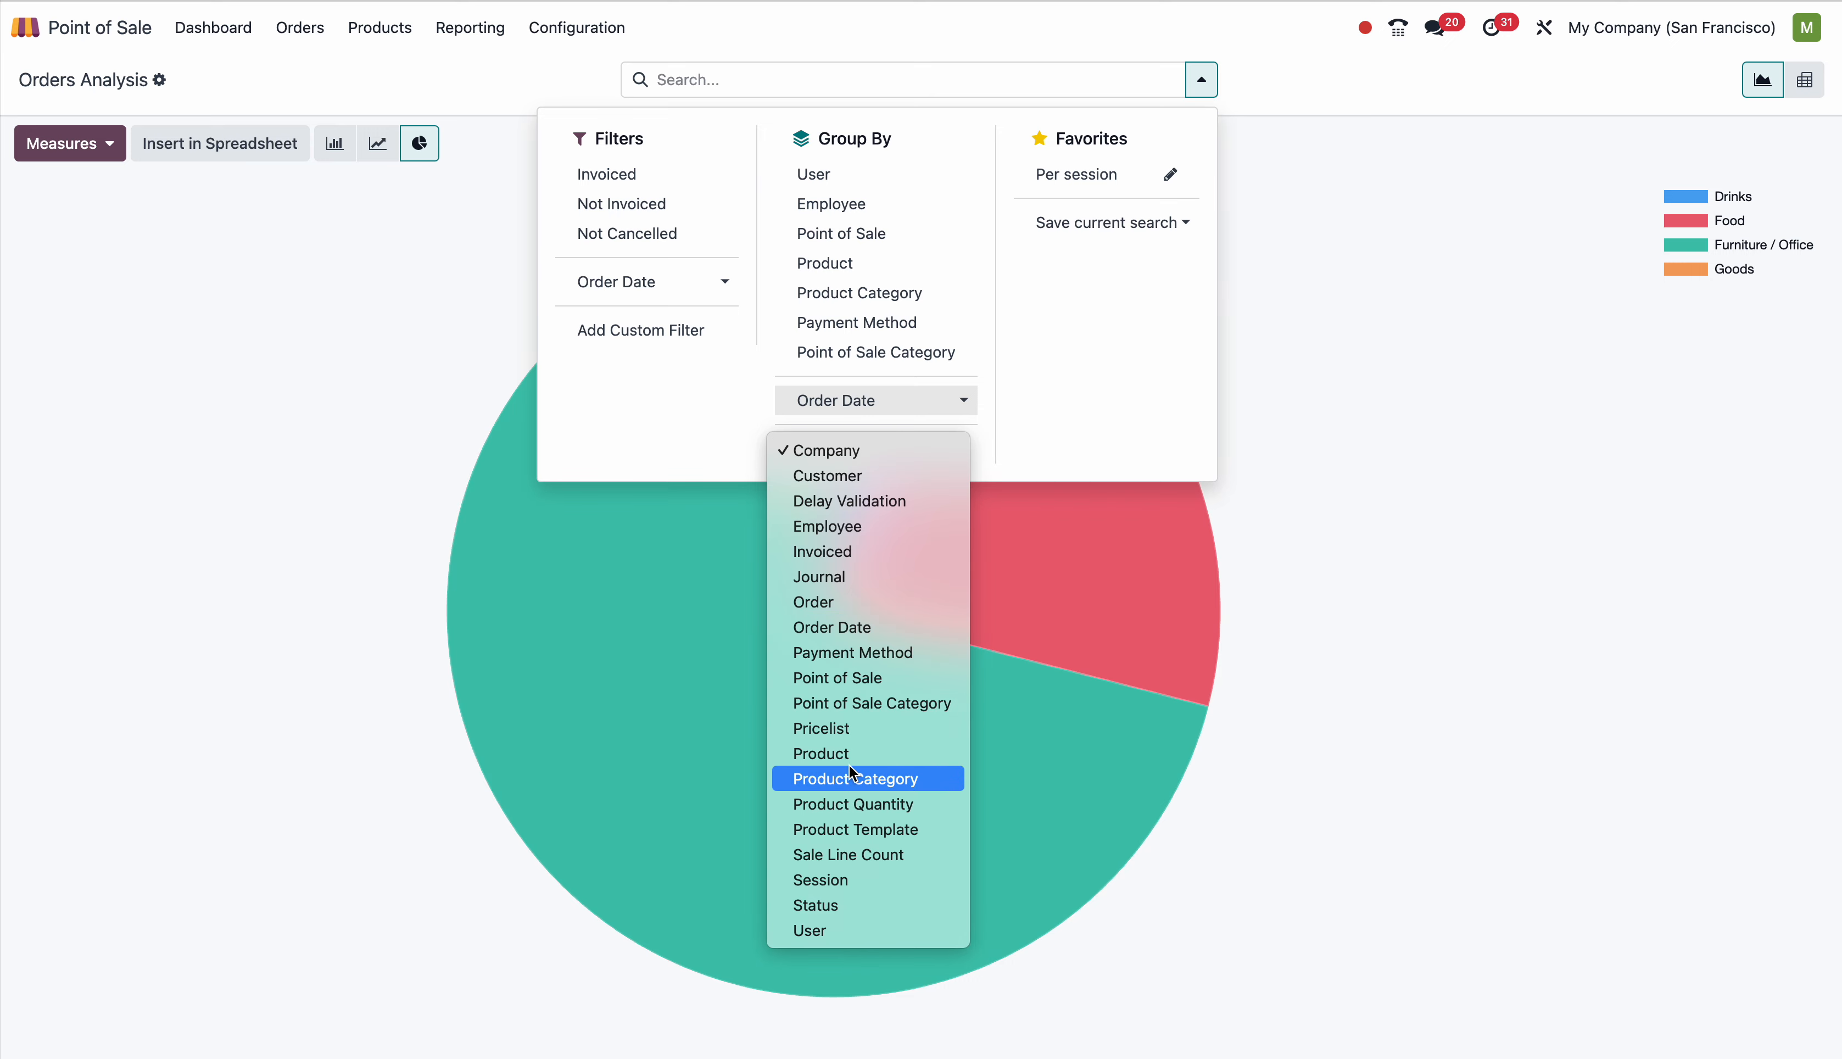
left_click(1255, 76)
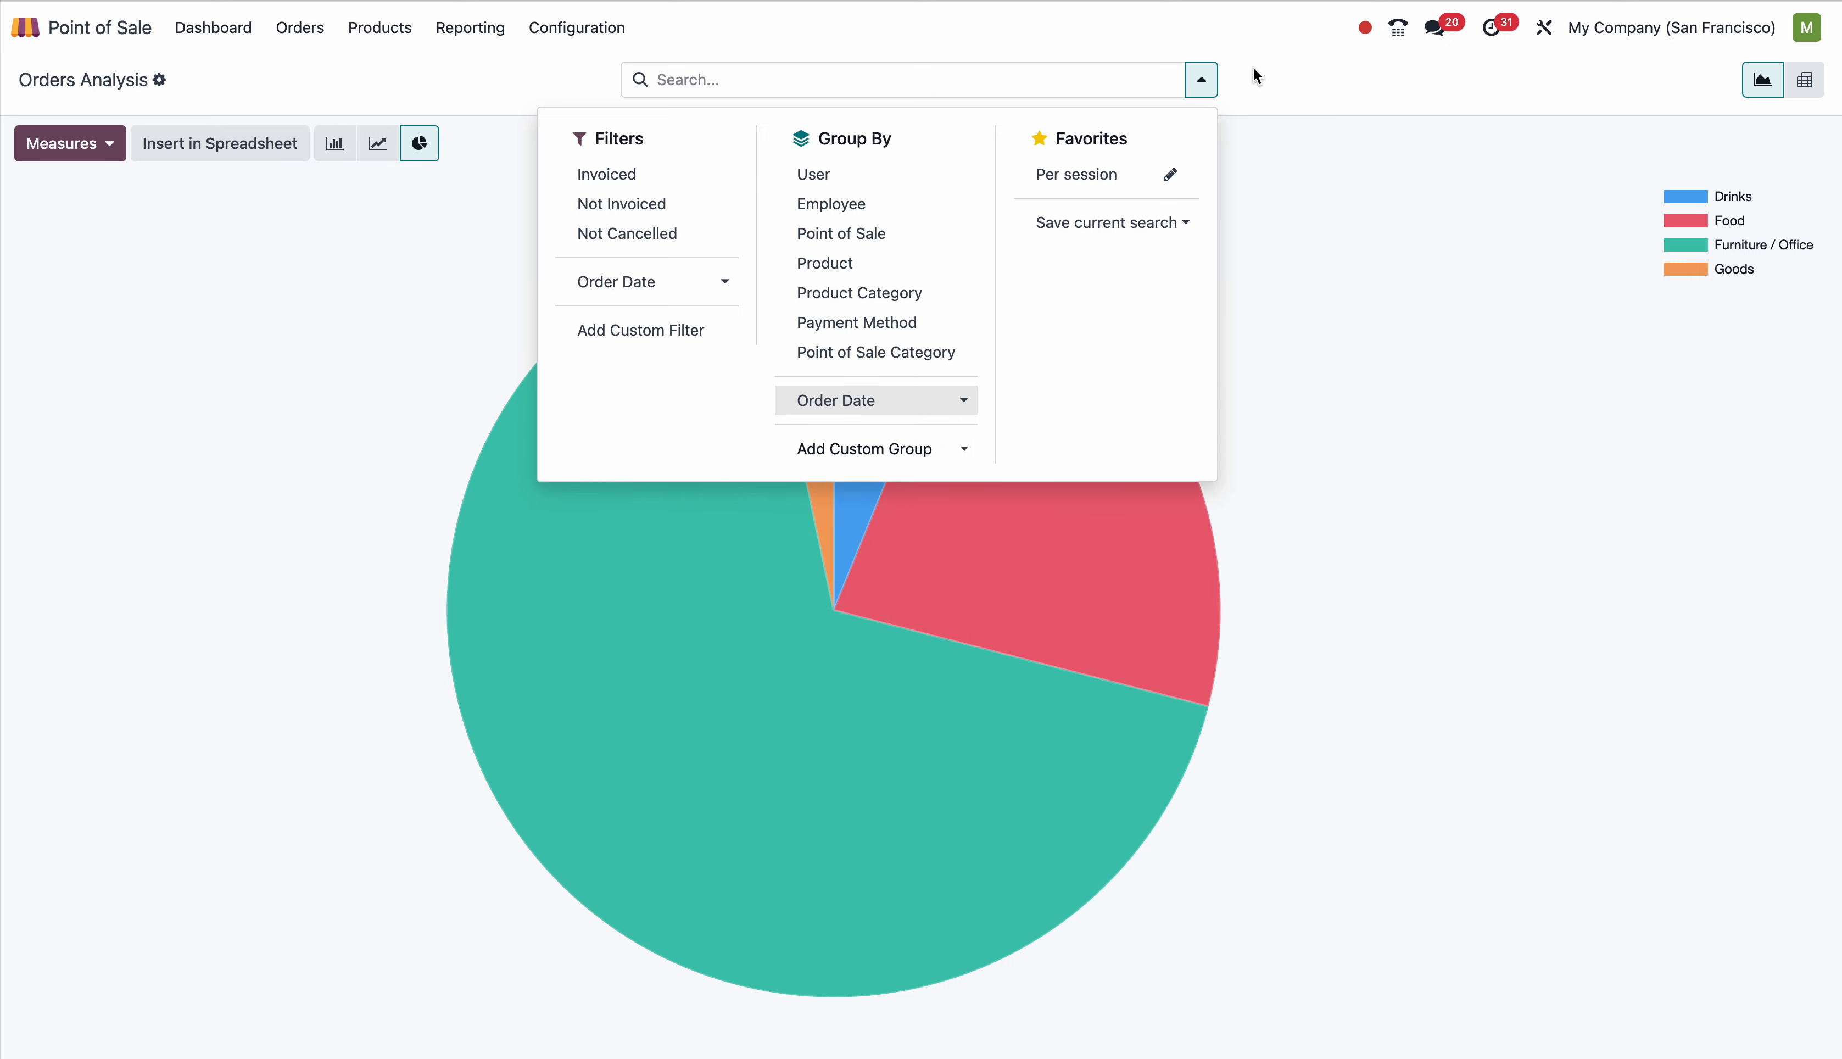
left_click(1256, 76)
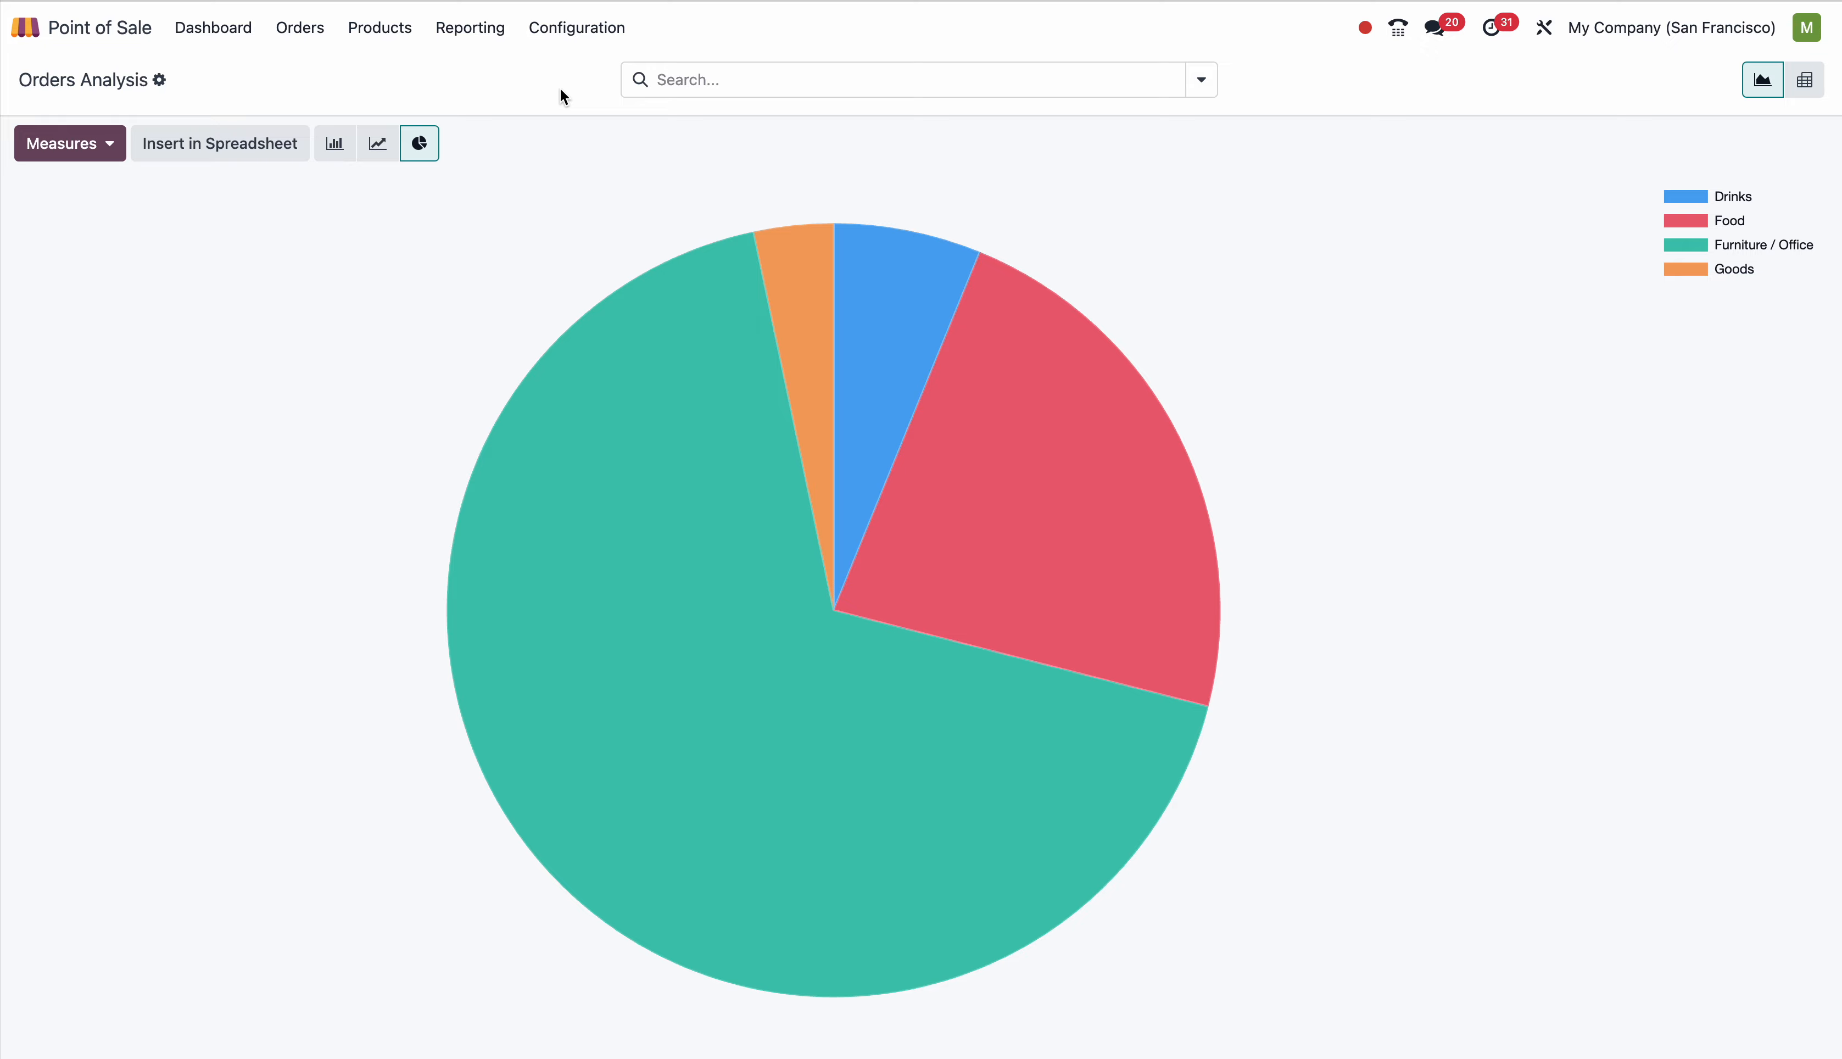
- Return to the Point of Sale dashboard and open the Card payment method from the payment methods configuration
left_click(244, 40)
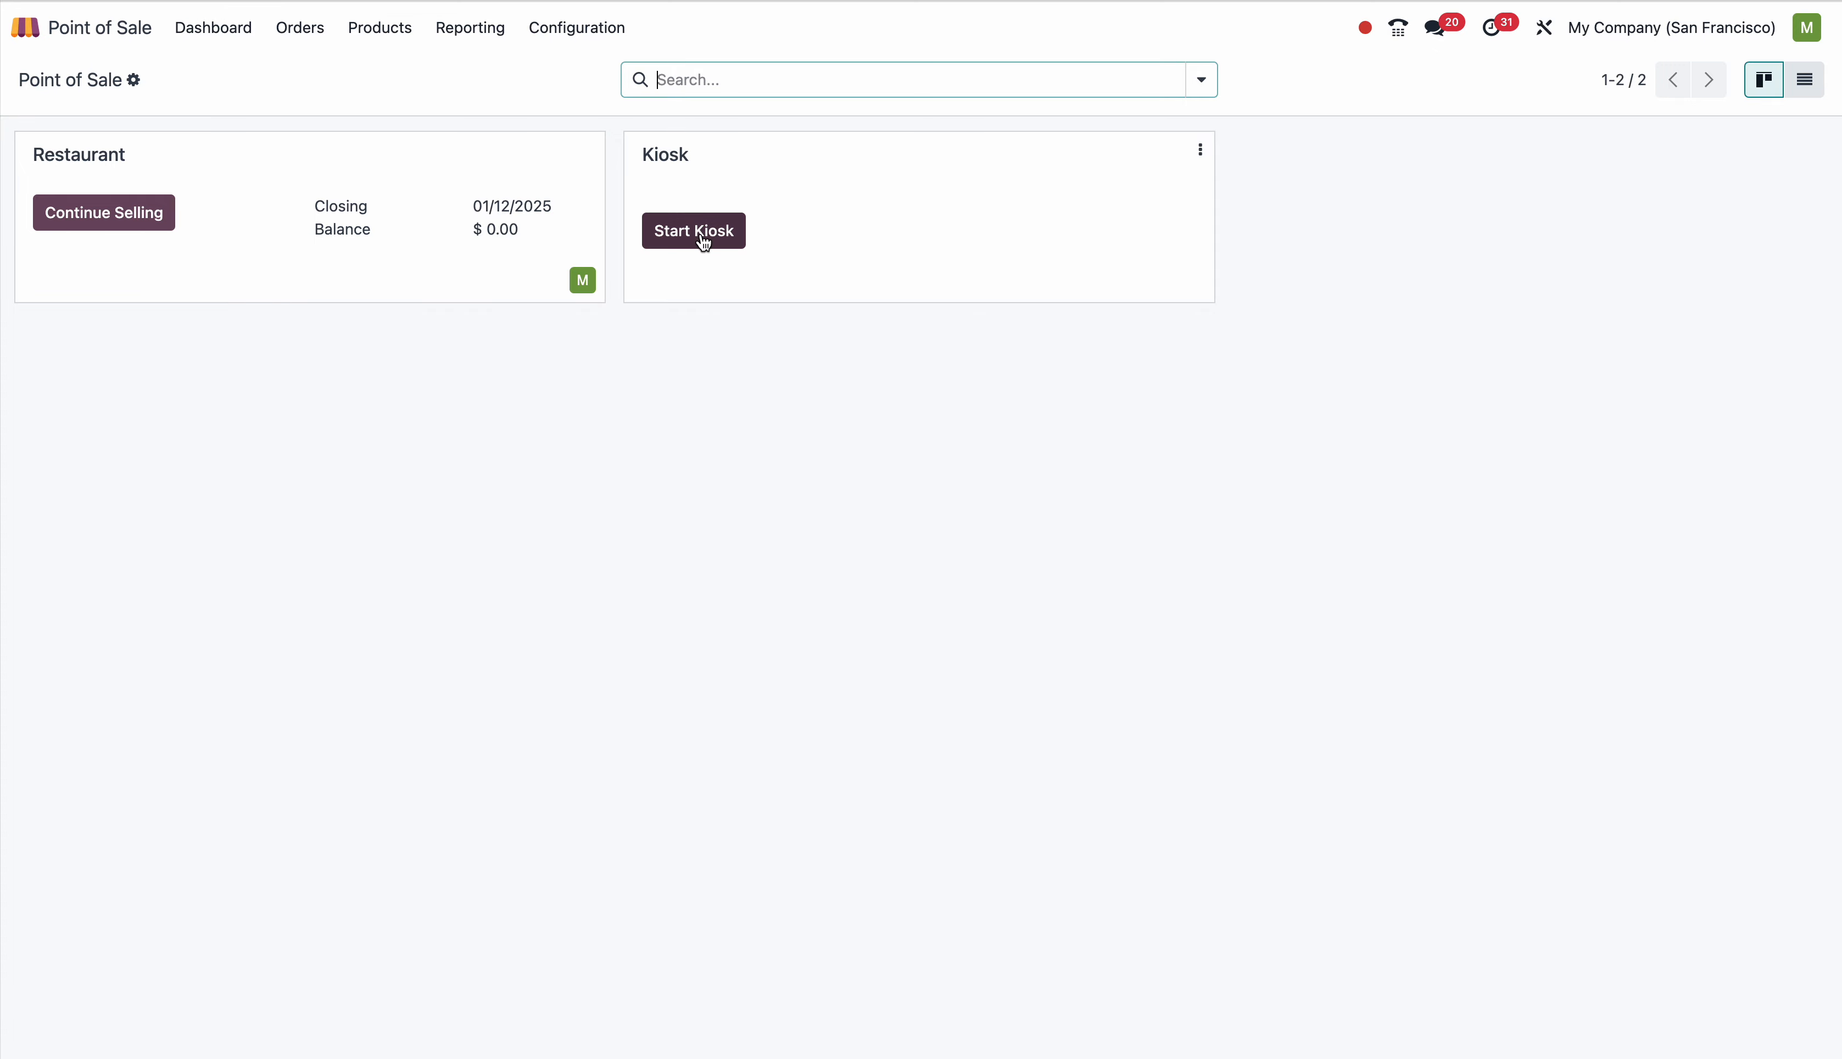
left_click(577, 33)
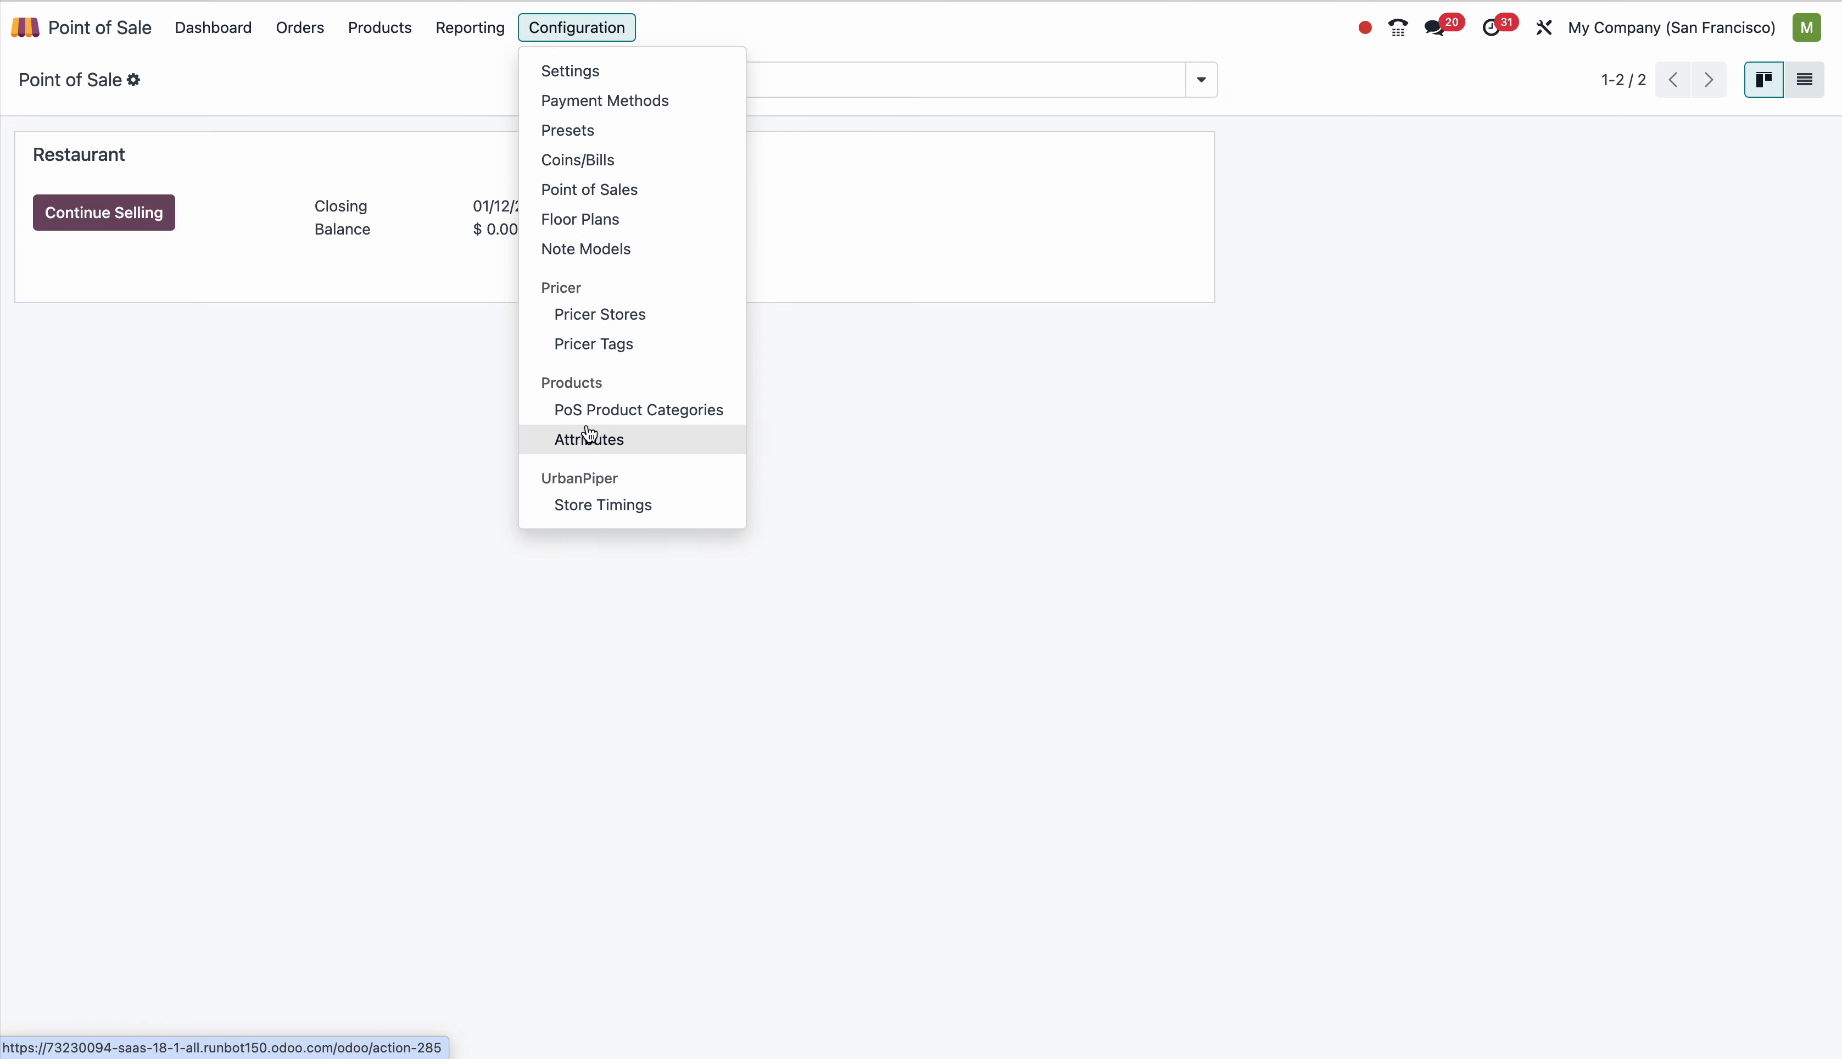
left_click(580, 100)
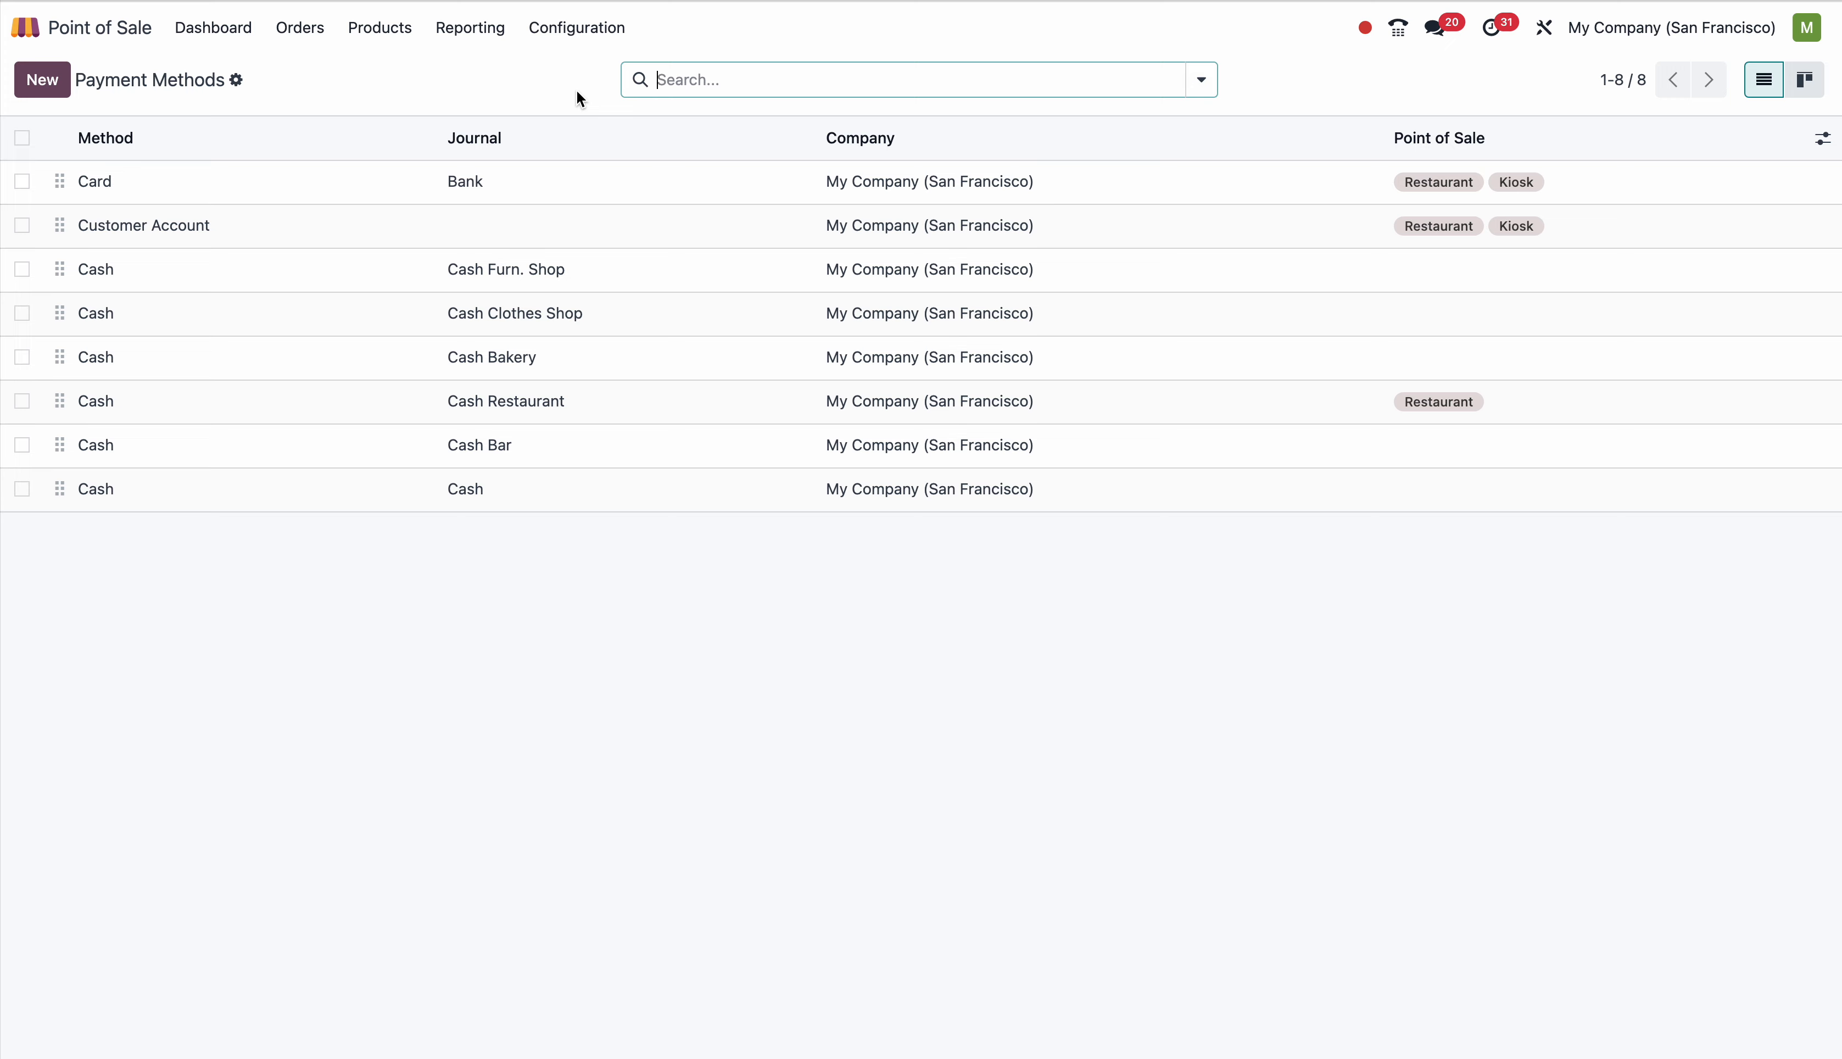
left_click(530, 182)
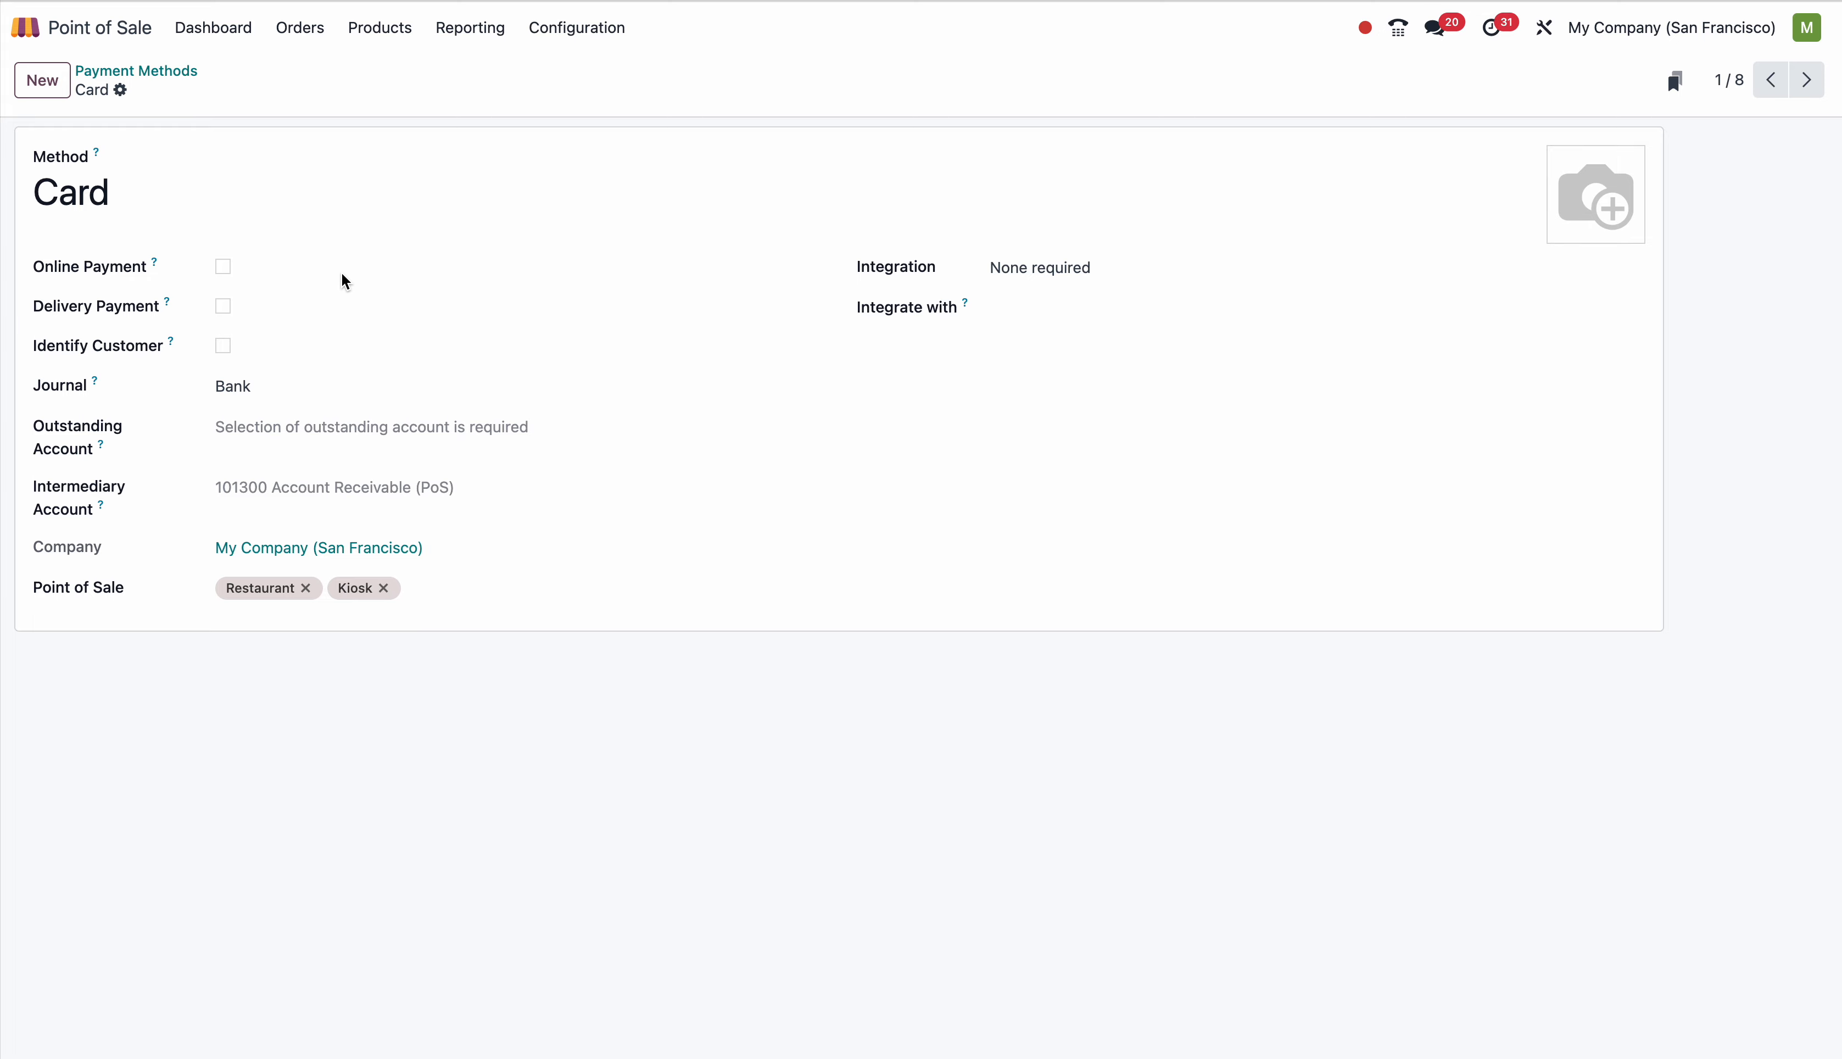
- Enable Delivery Payment on the Card method, look through the delivery provider and terminal integration choices, and discard the changes
left_click(225, 309)
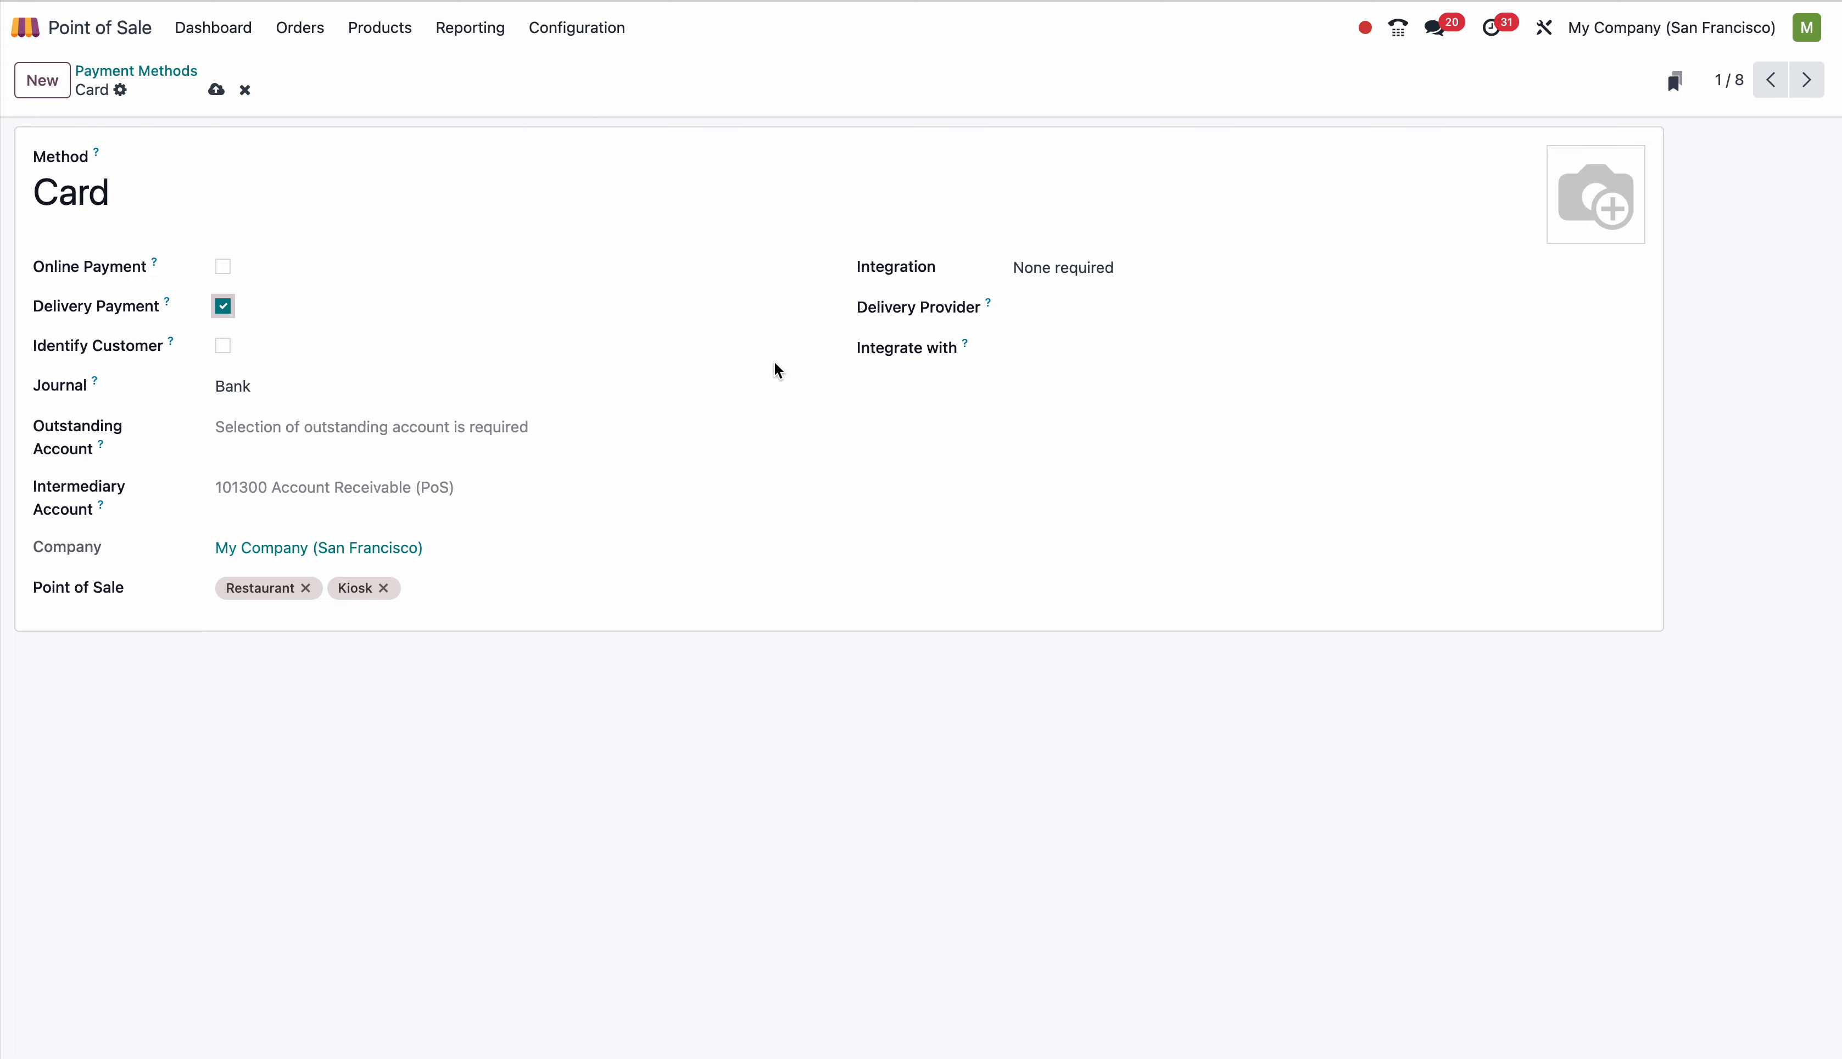
left_click(1049, 302)
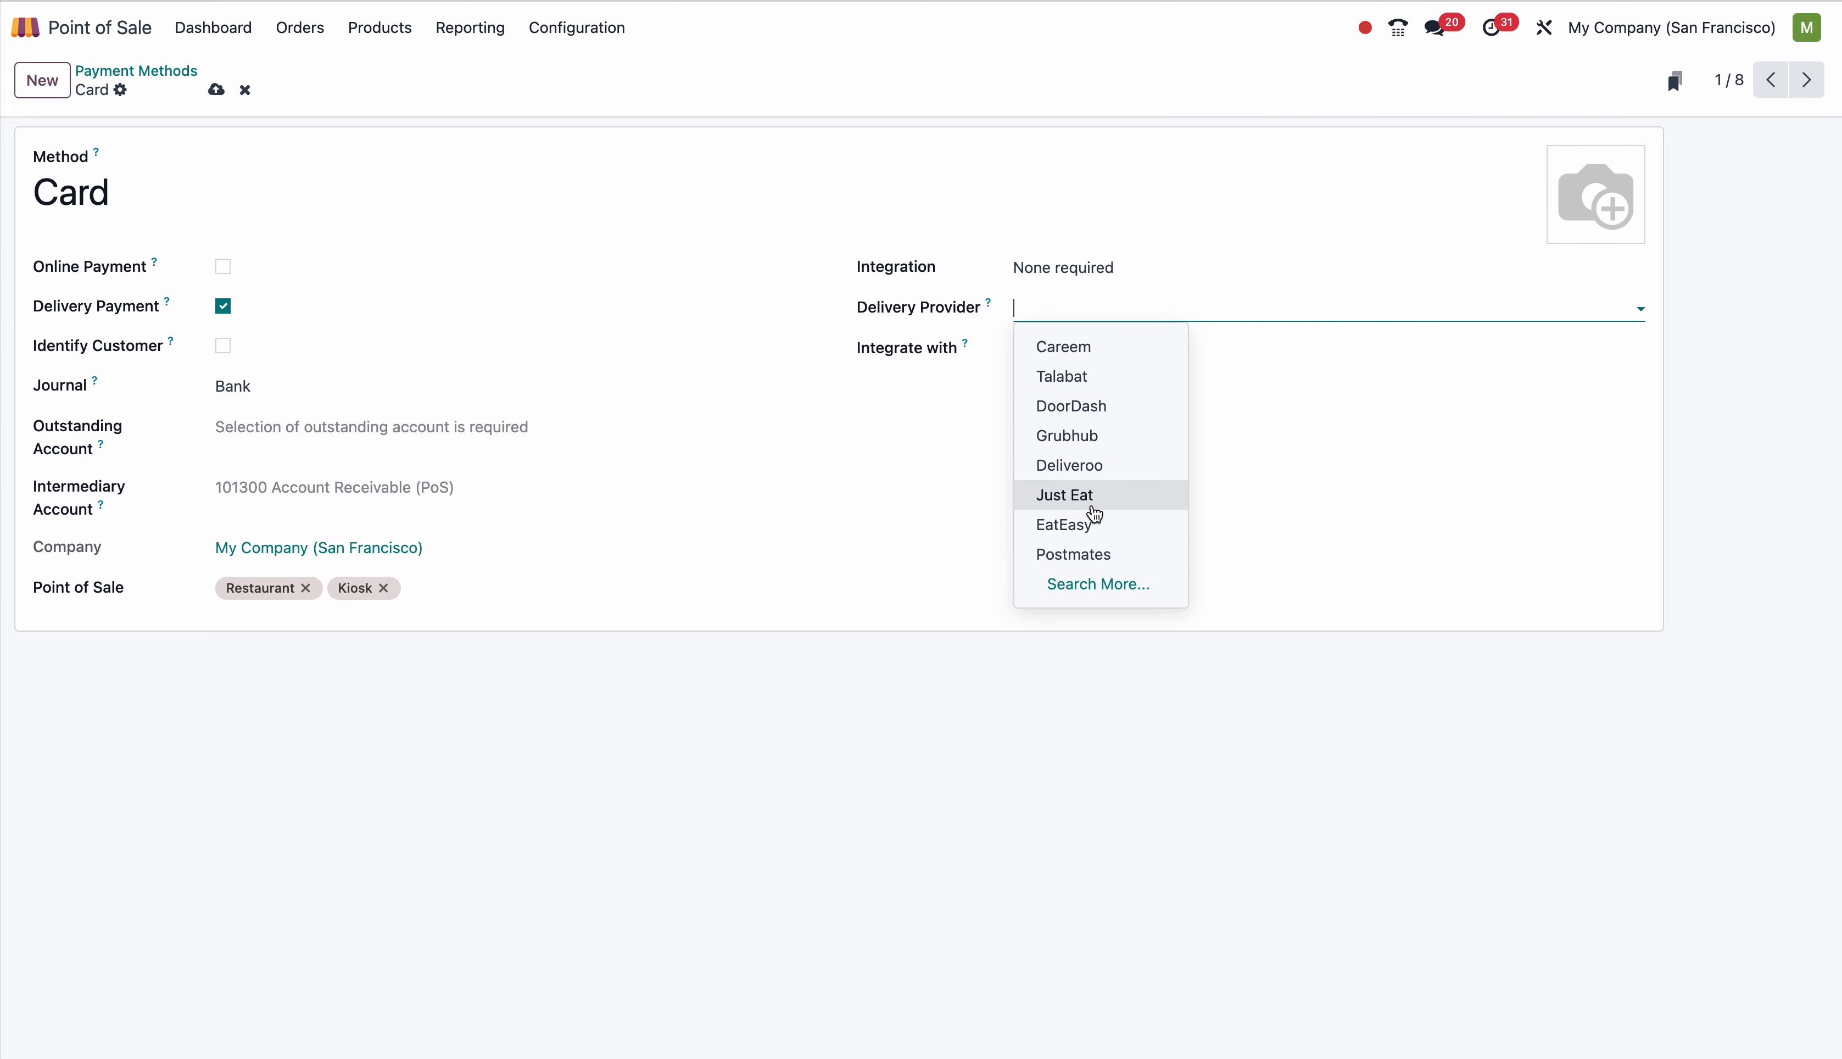
left_click(1089, 505)
left_click(1065, 358)
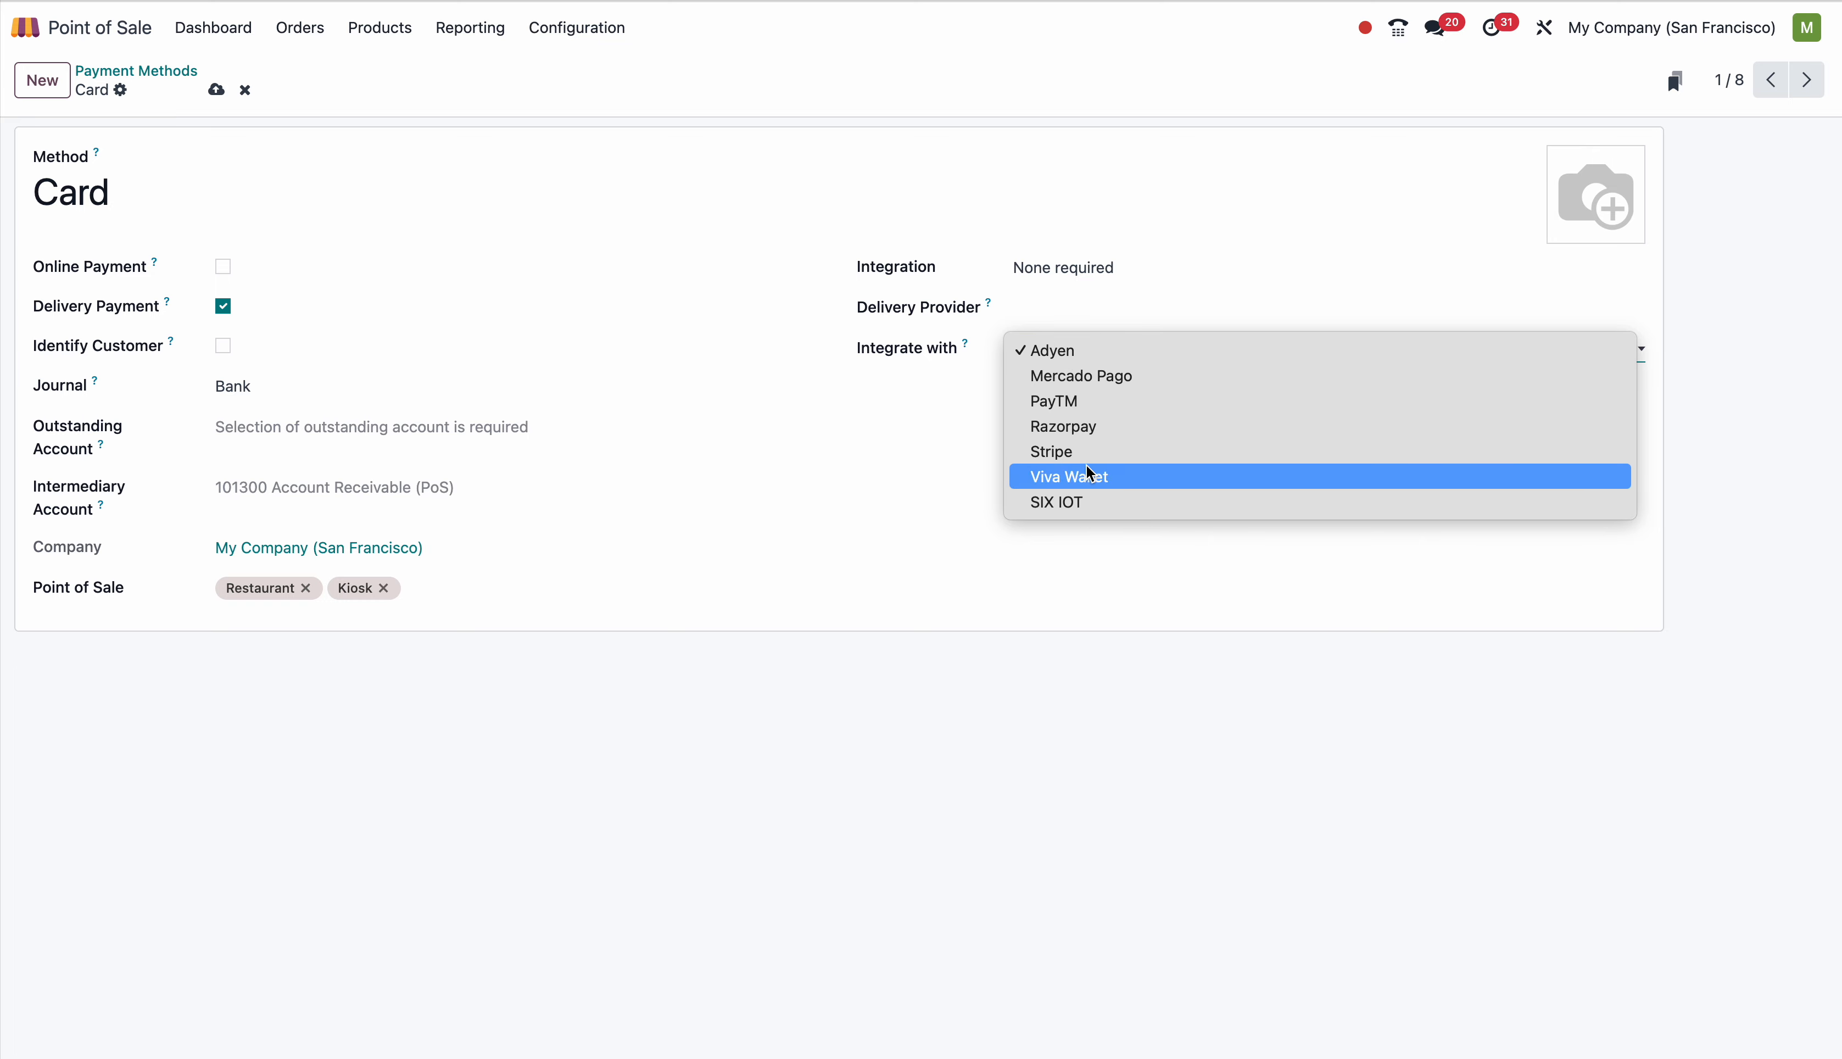
left_click(998, 472)
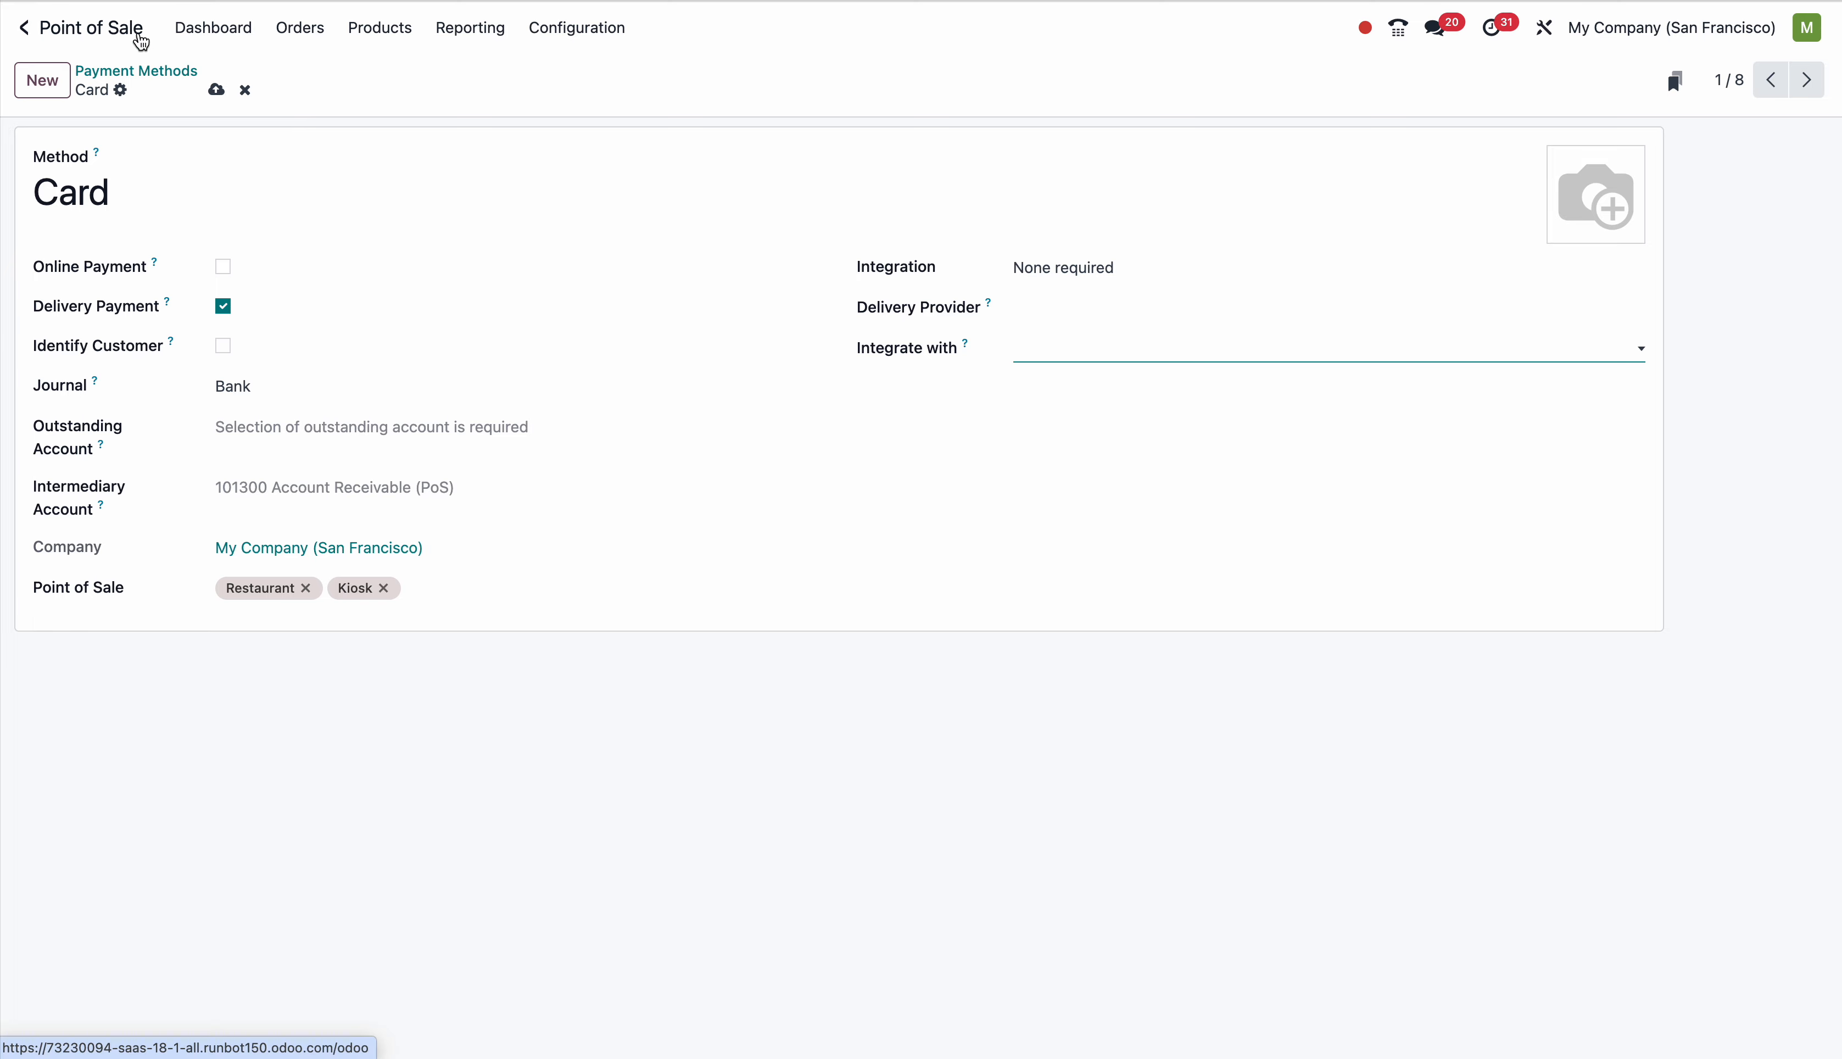
left_click(82, 35)
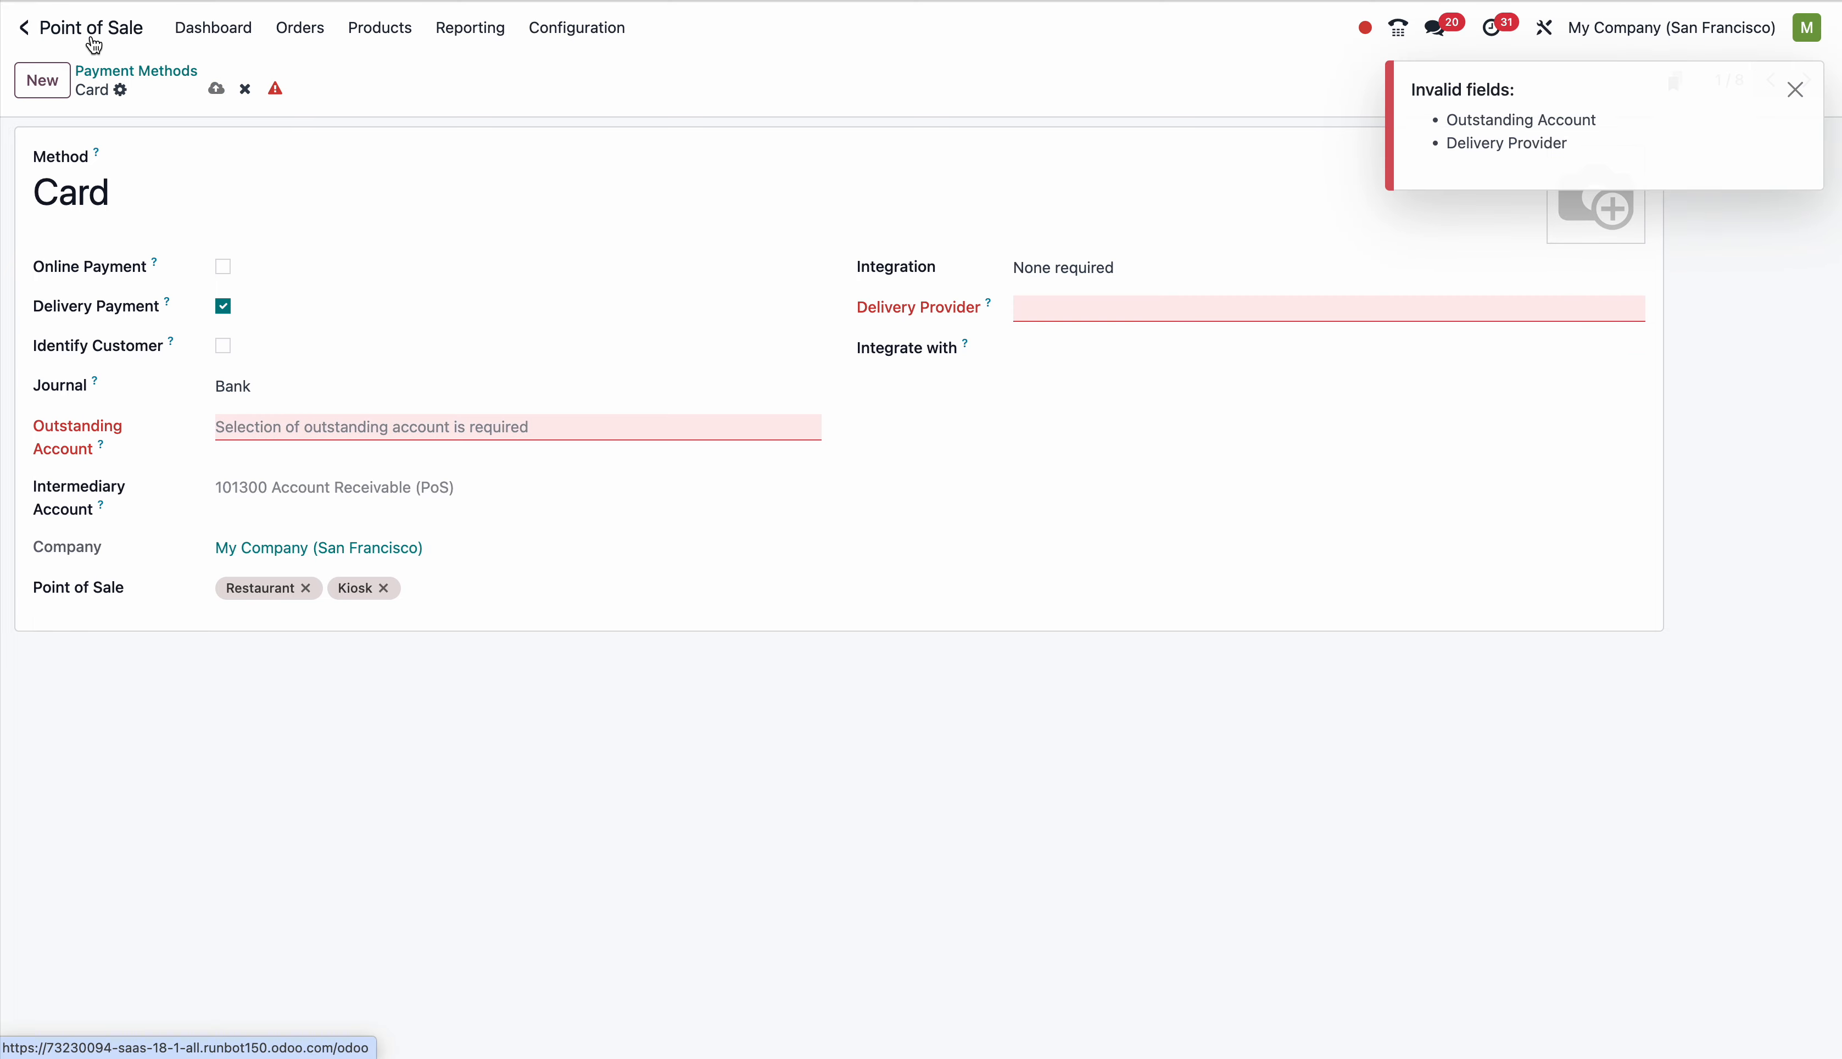
left_click(245, 89)
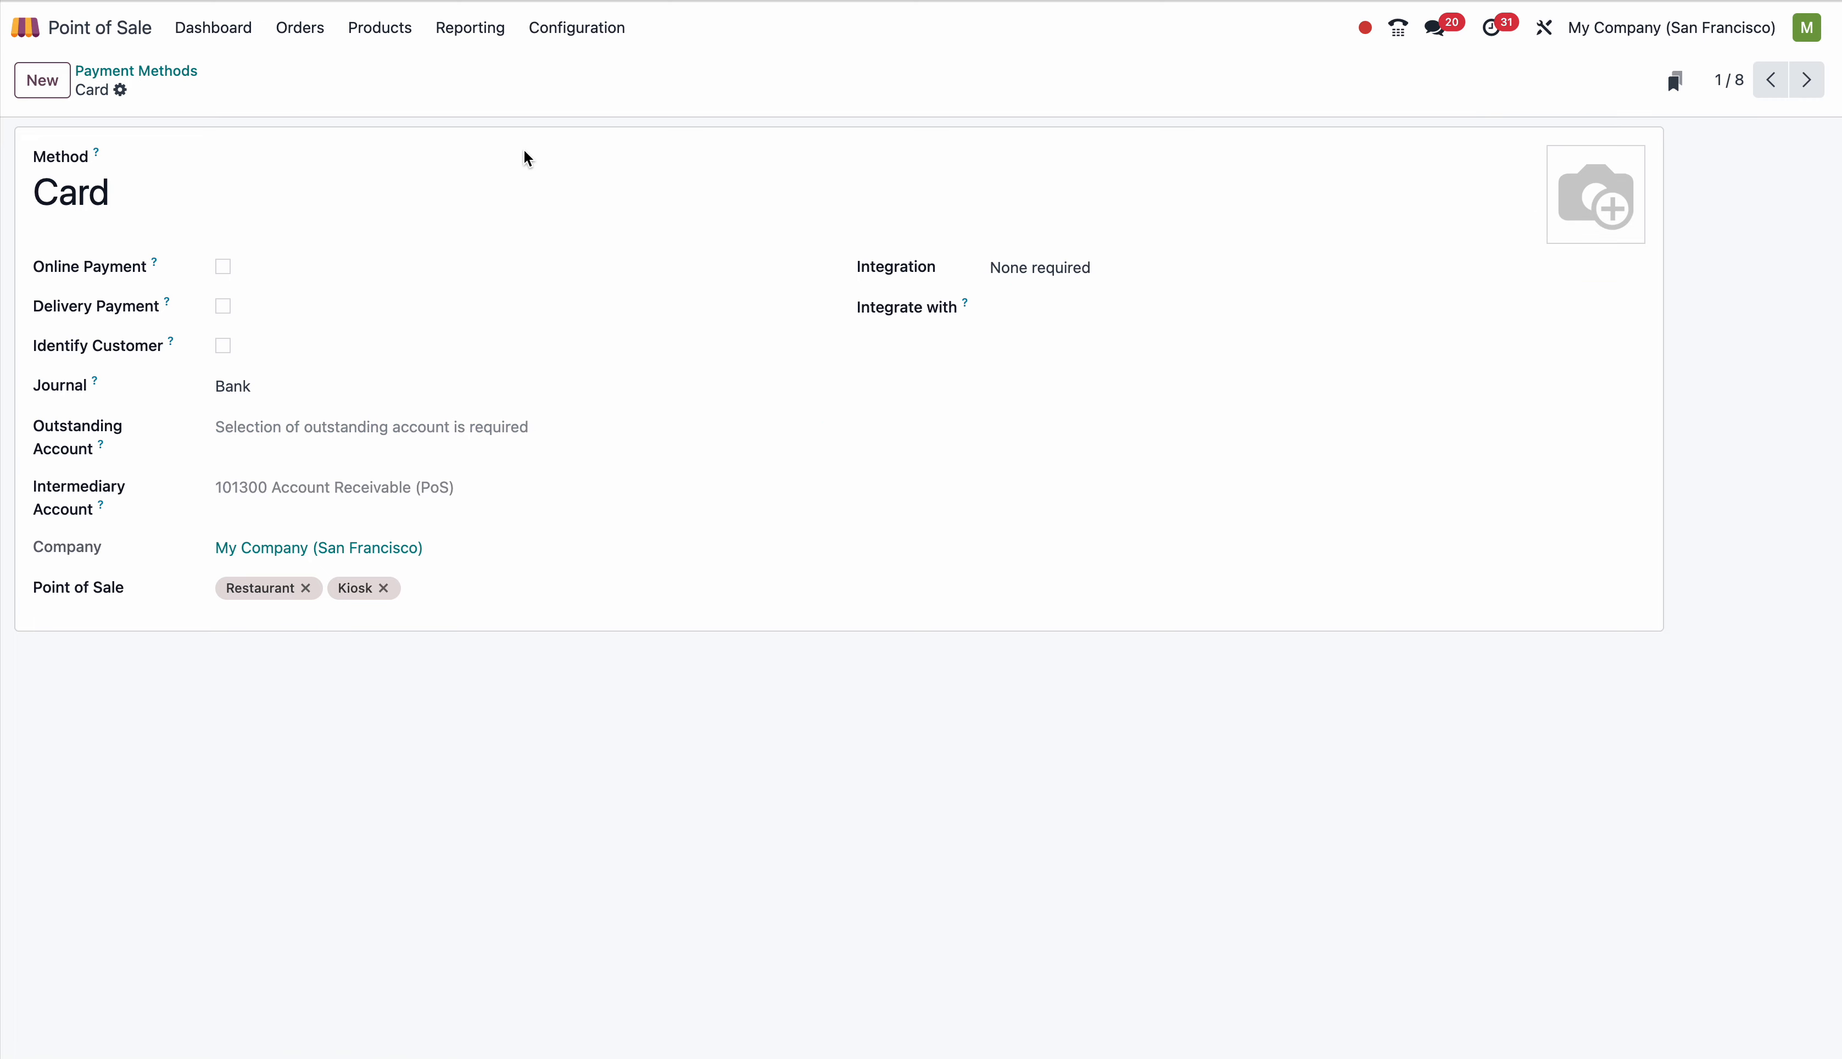